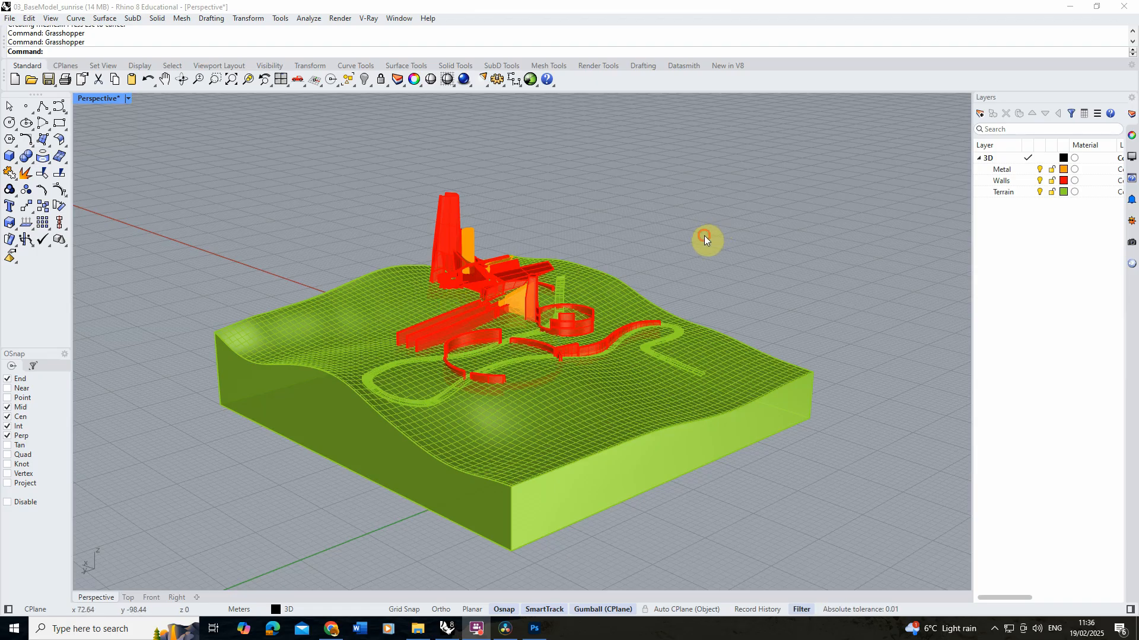
Launch Grasshopper from Rhino and create a new document.
key("Up")
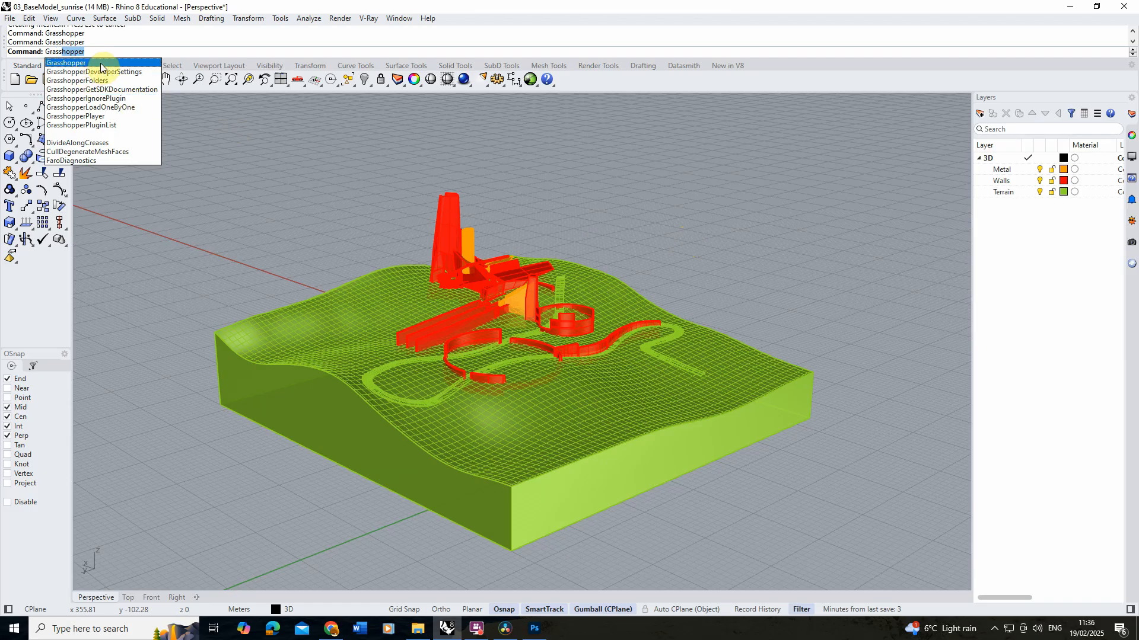
left_click(95, 63)
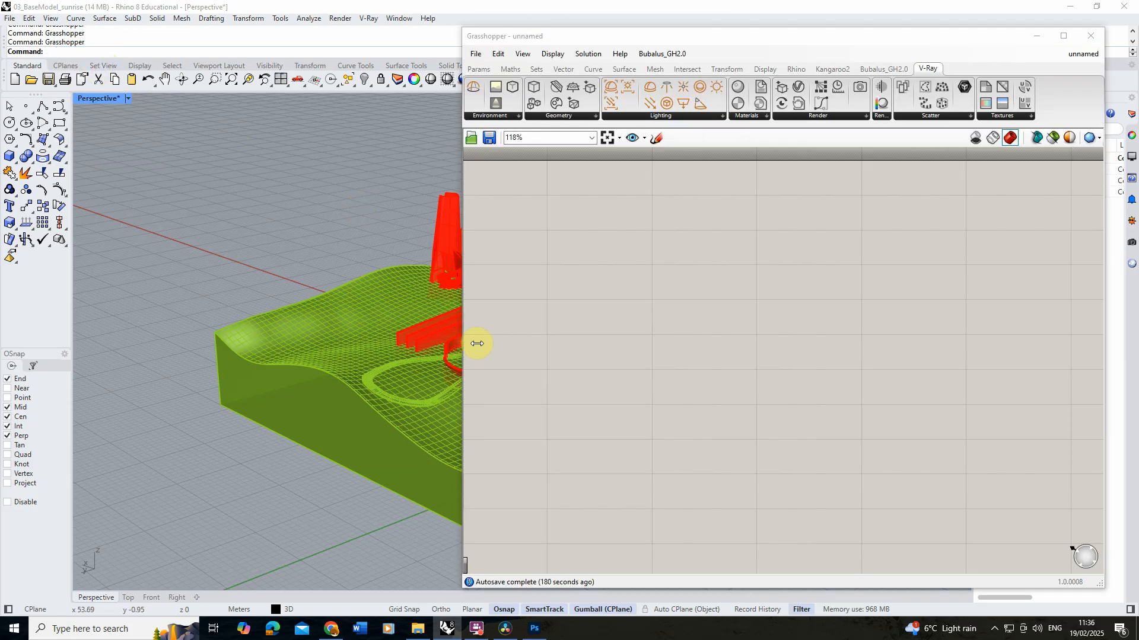
left_click(477, 55)
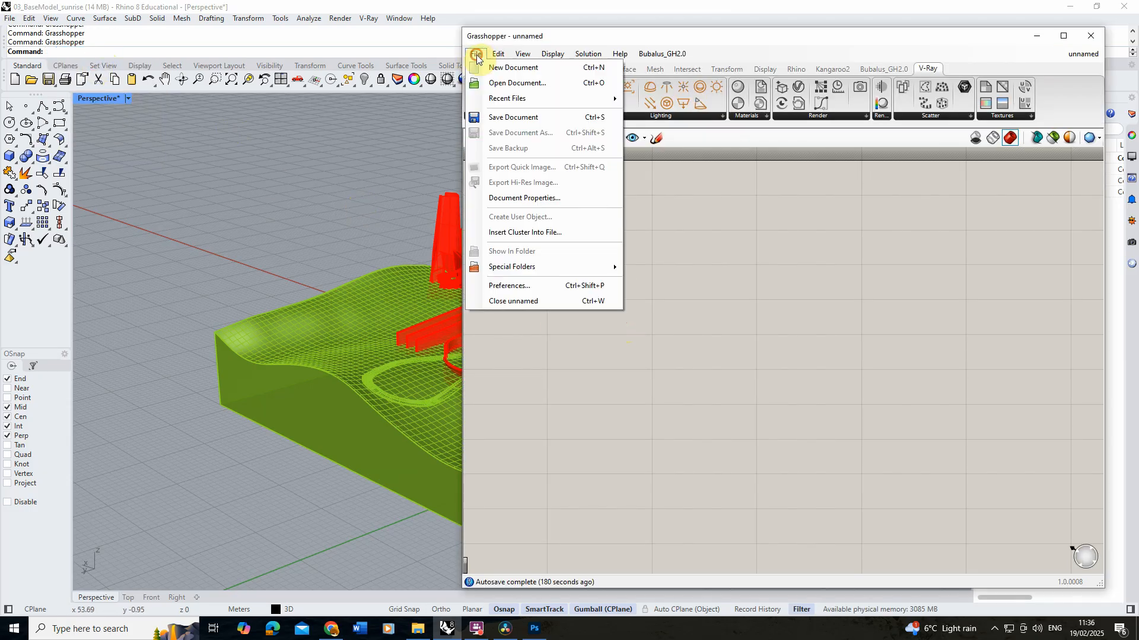
left_click(498, 70)
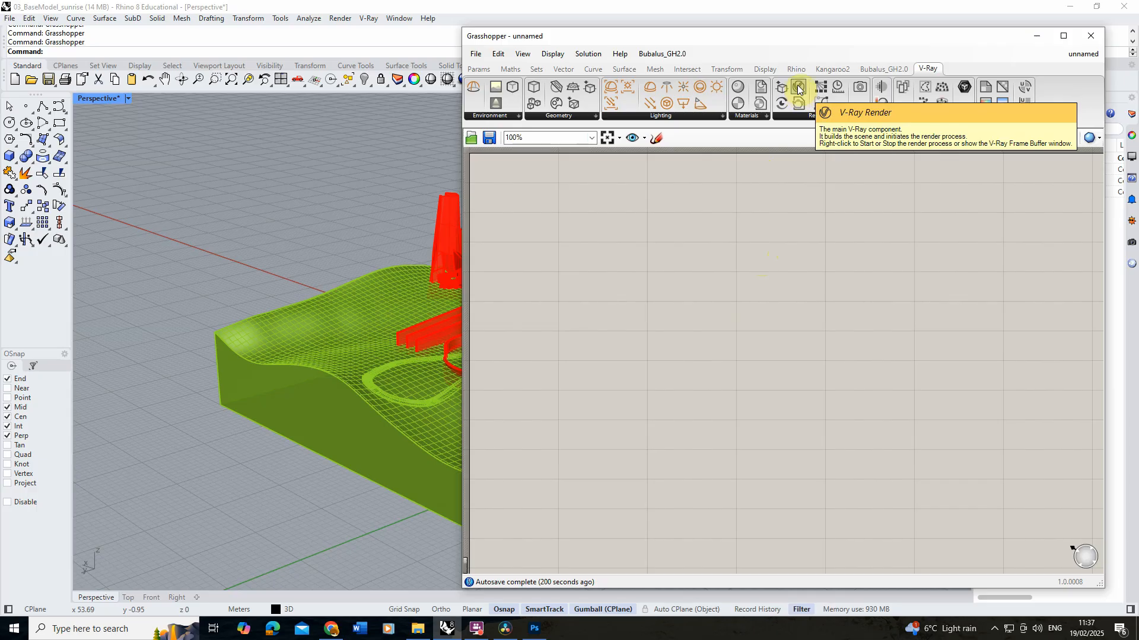
Place a V-Ray Render component on the canvas and show its Engine, Sampler, Quality and Out Img controls.
left_click_drag(798, 89, 875, 323)
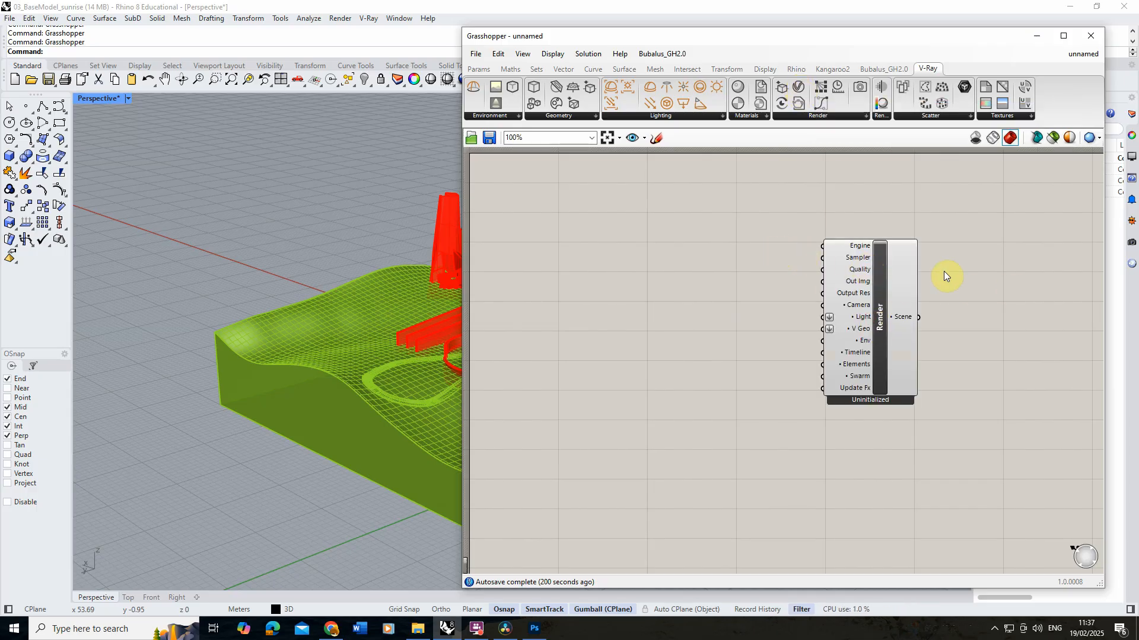
left_click(878, 273)
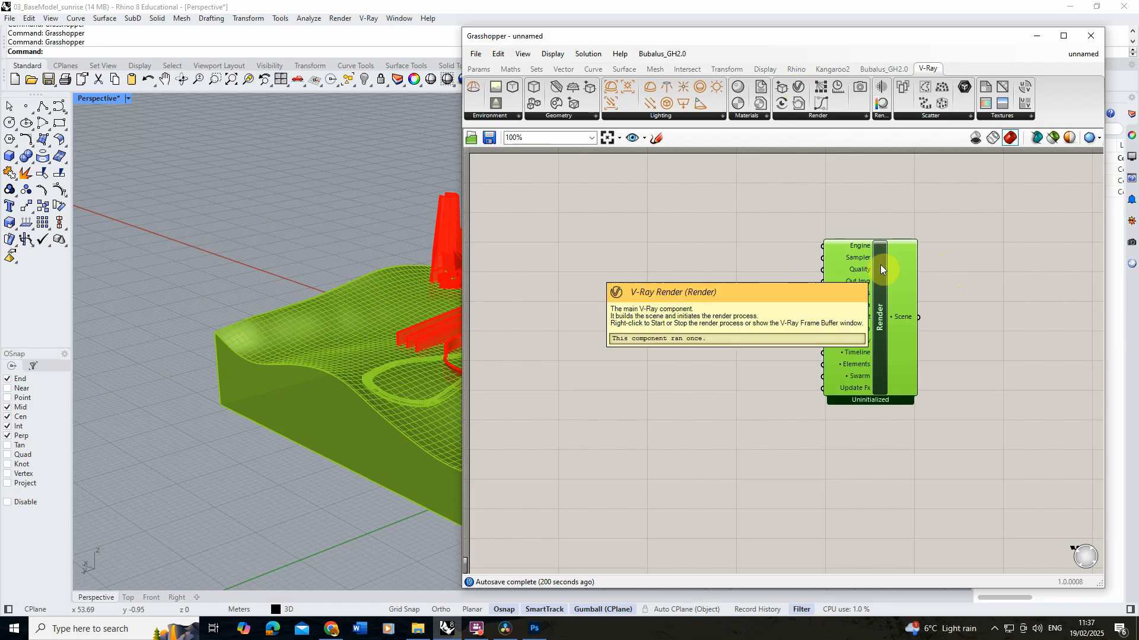
right_click(880, 264)
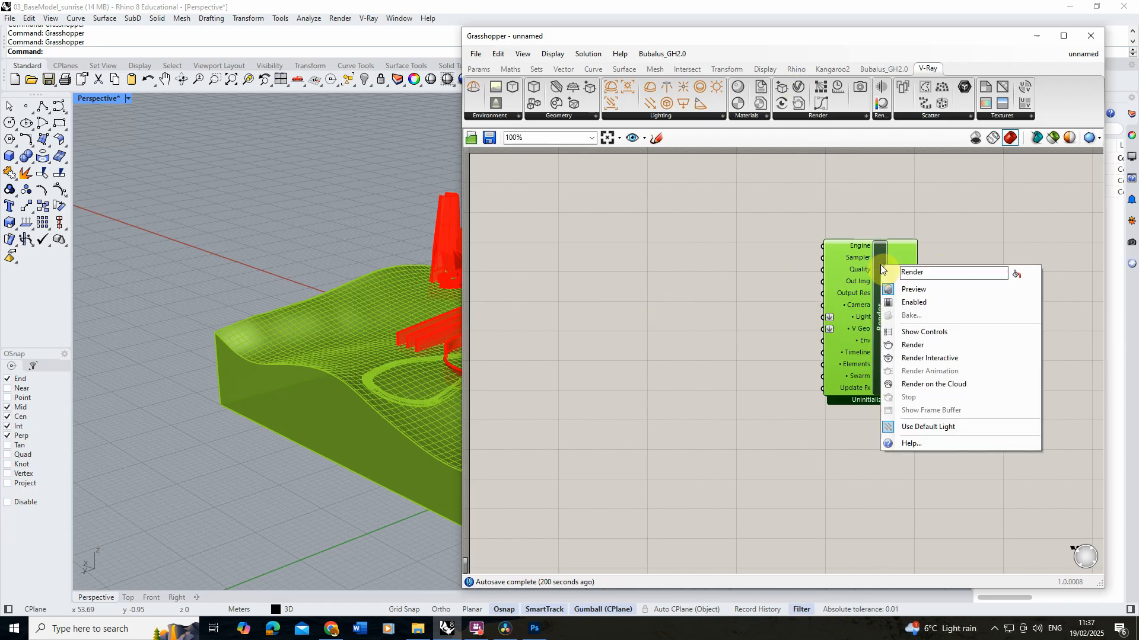
left_click(921, 333)
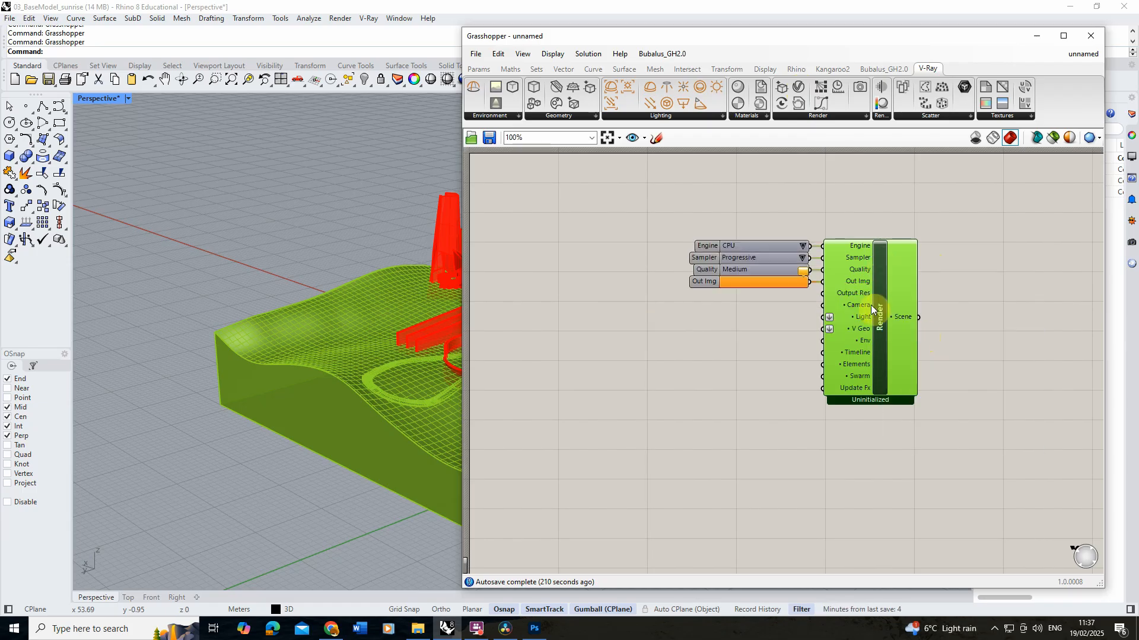
Space out the Engine, Sampler, Quality and Out Img controls beside the Render component so they no longer touch.
left_click_drag(757, 249, 703, 221)
scroll(746, 248, "up", 3)
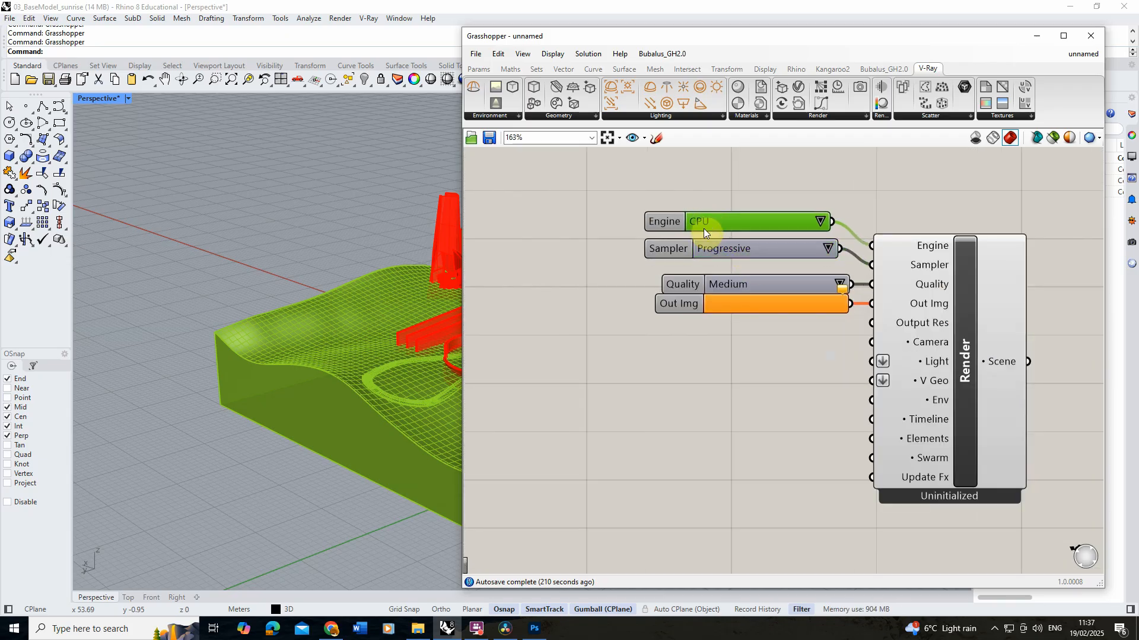
left_click_drag(713, 284, 719, 310)
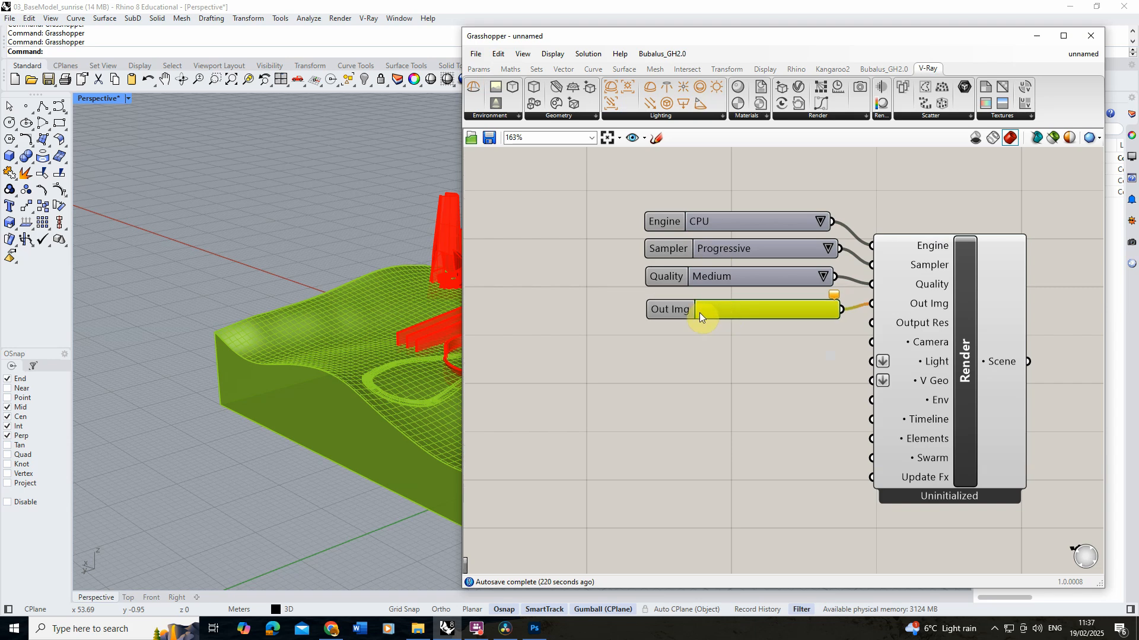
Set the Render component's output image to a PNG file named 1 in the Sunrise folder.
double_click(739, 310)
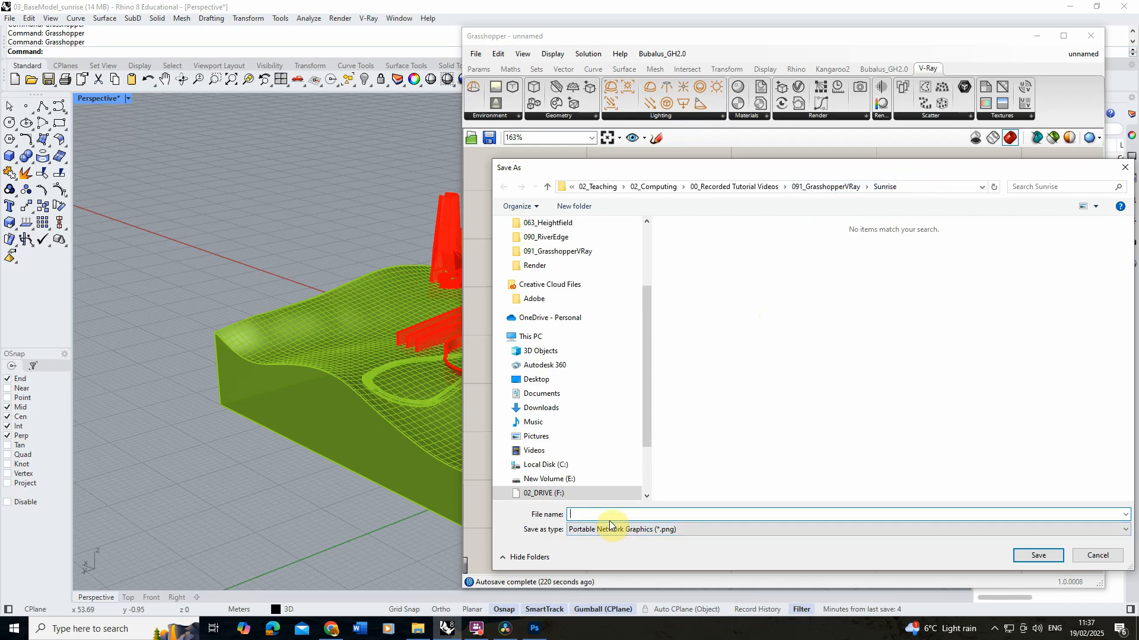
type("1")
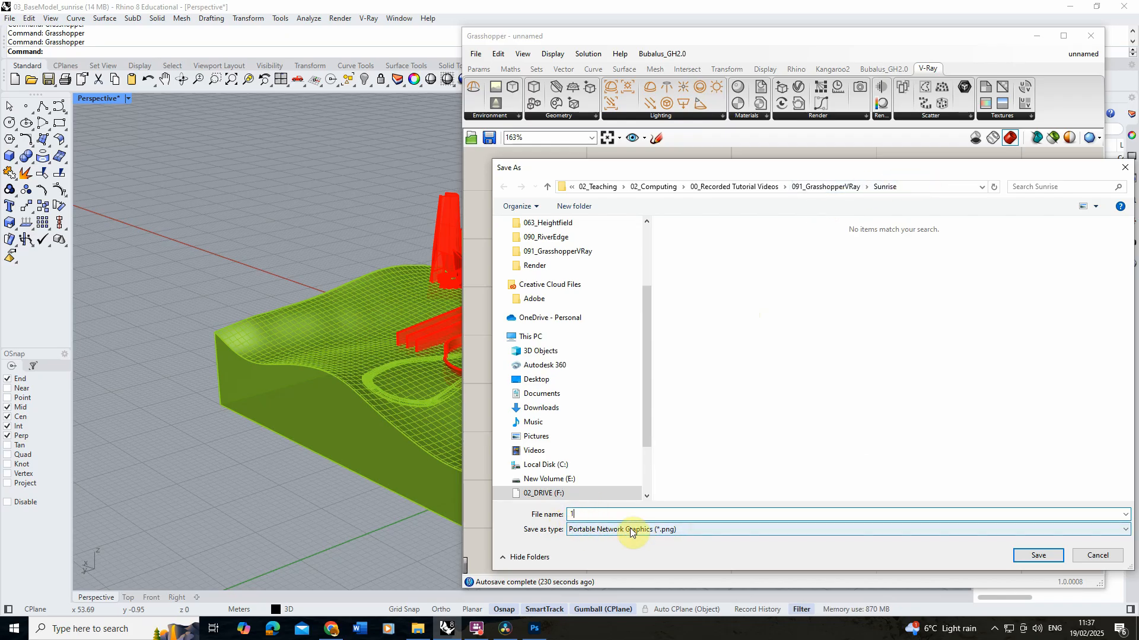
left_click(1029, 555)
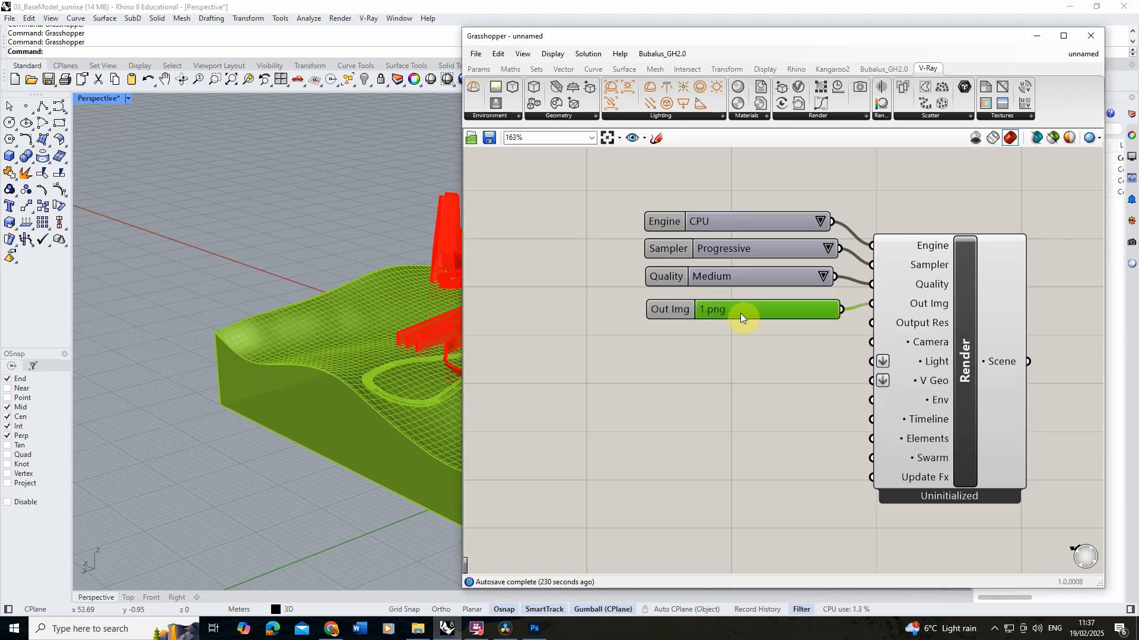
left_click(689, 379)
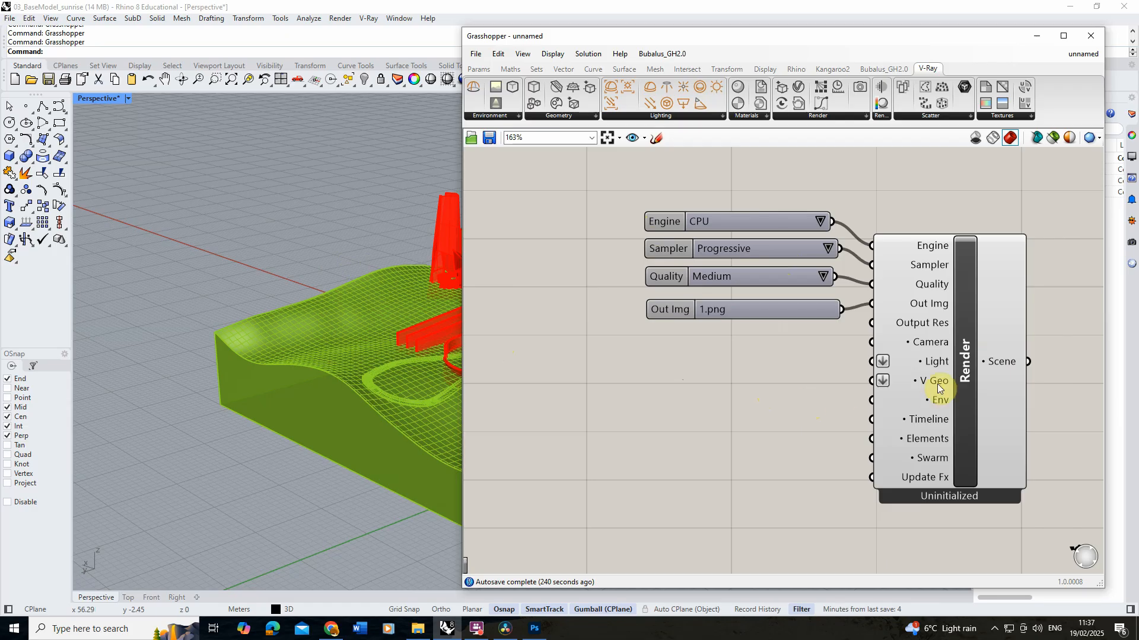
Add a V-Ray geometry (VGeo) component below the render controls and connect its output to the Render component's V Geo input.
mouse_move(934, 385)
left_click(749, 389)
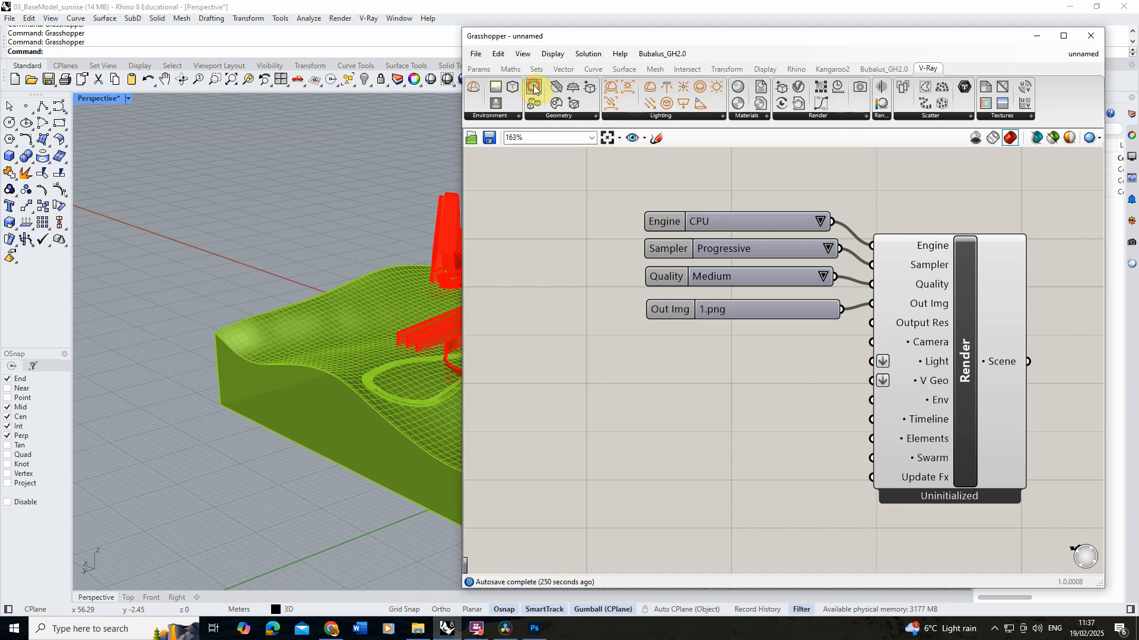
left_click_drag(547, 102, 614, 432)
scroll(740, 379, "down", 2)
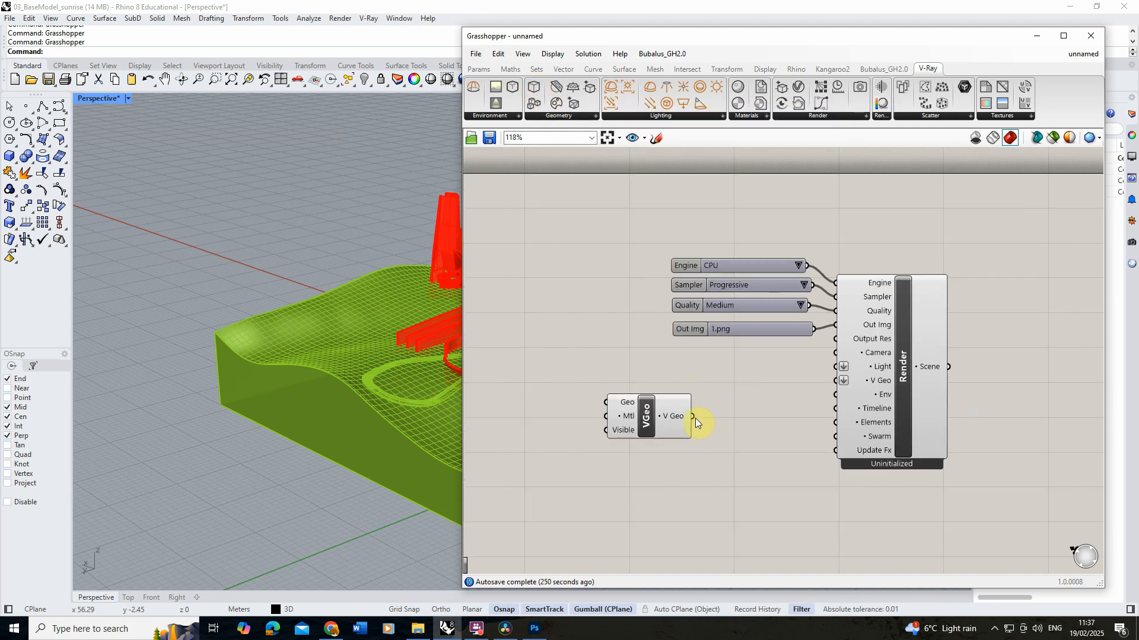
left_click_drag(692, 415, 836, 380)
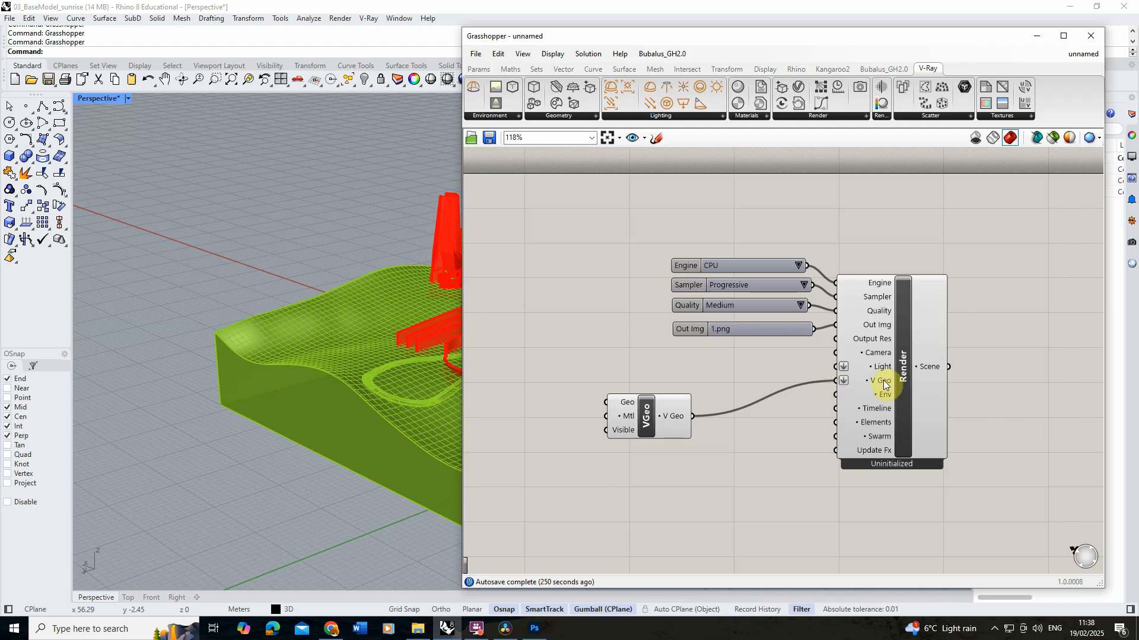
left_click_drag(671, 407, 672, 421)
Add a Brep parameter to the canvas above the VGeo component.
scroll(212, 305, "down", 7)
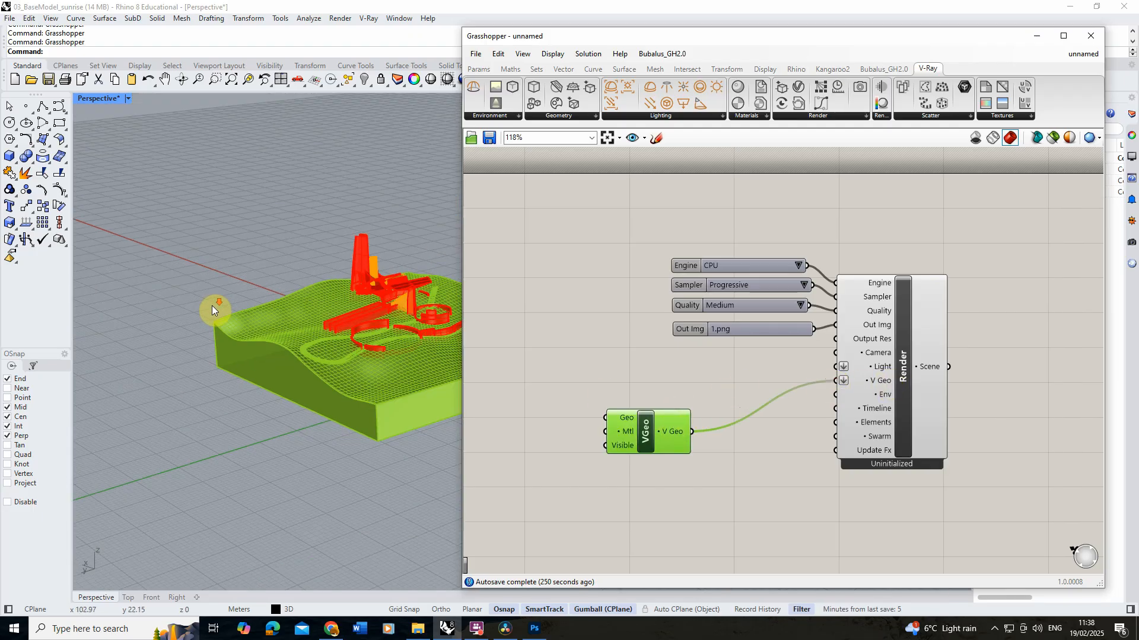
scroll(369, 297, "up", 4)
scroll(369, 296, "up", 3)
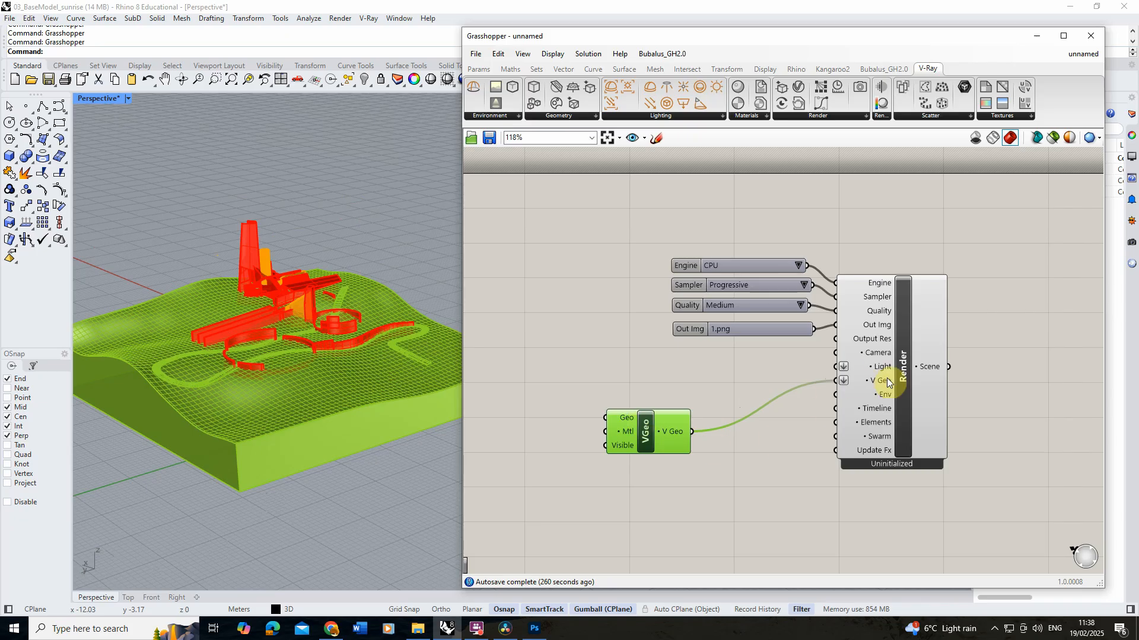
left_click(635, 382)
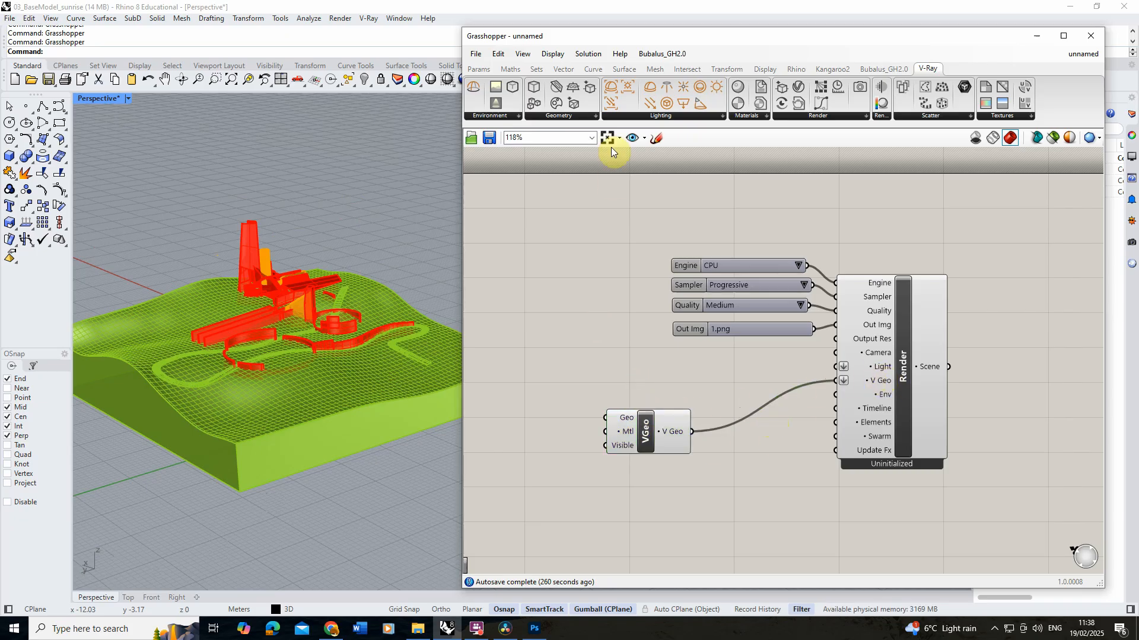
left_click(473, 71)
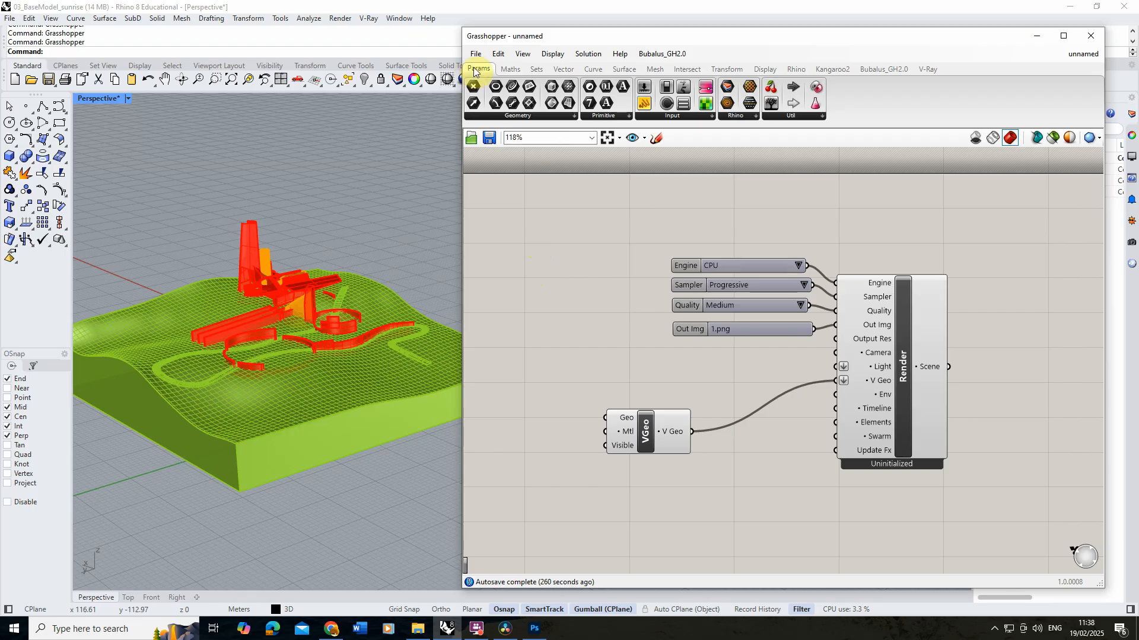
mouse_move(473, 71)
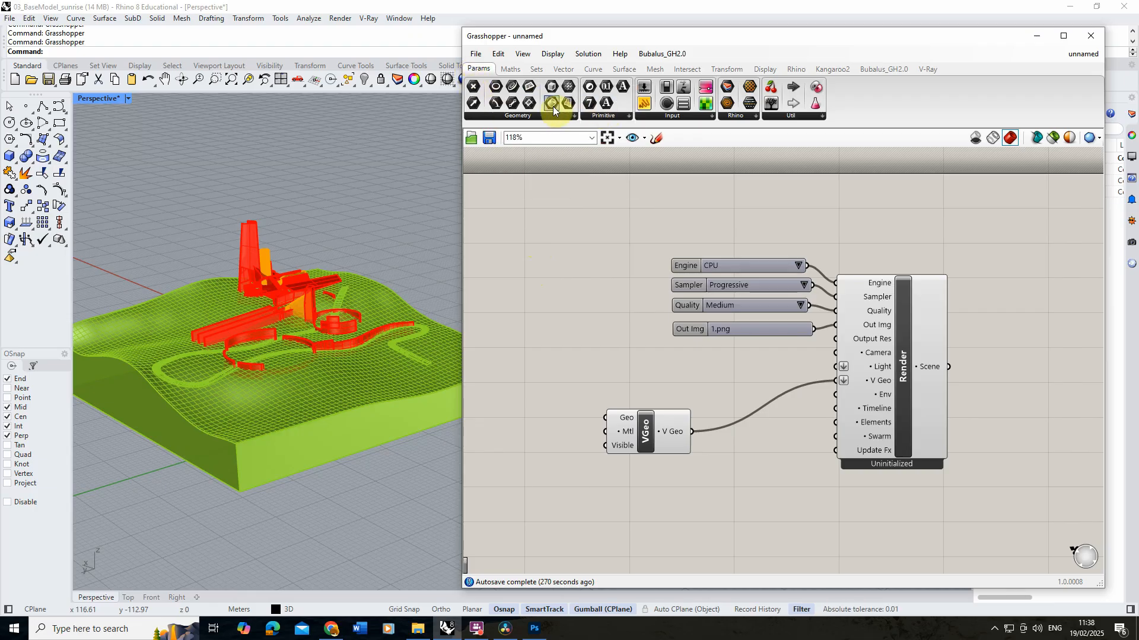
left_click_drag(552, 110, 538, 289)
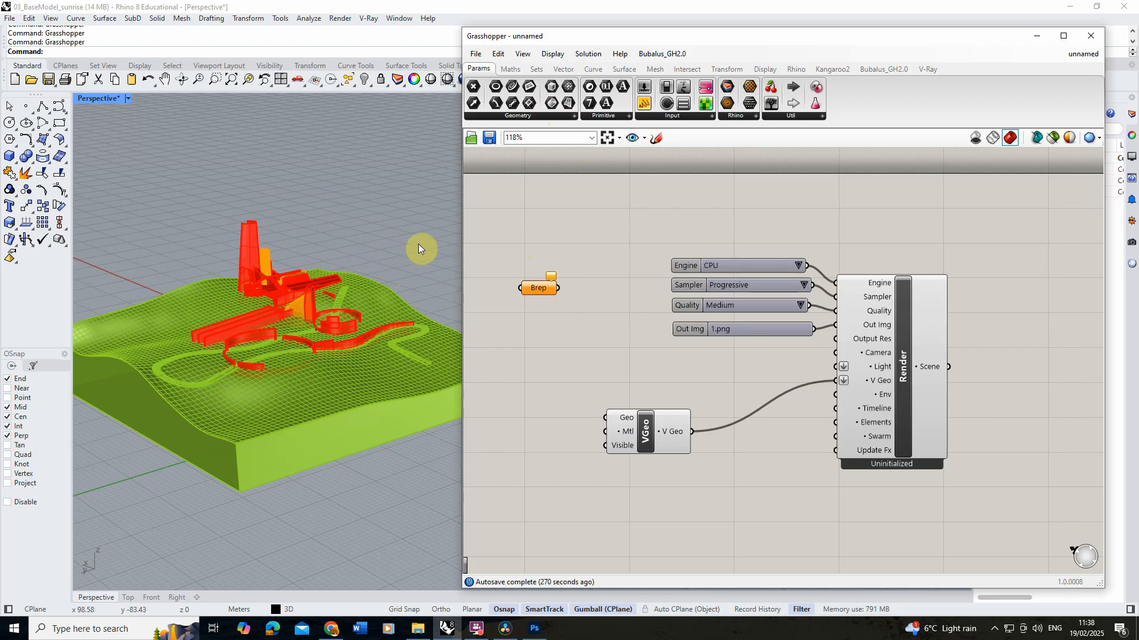
Reference the whole terrain and building model in the Brep parameter as multiple Breps and connect it to VGeo's Geo input.
left_click_drag(426, 223, 166, 487)
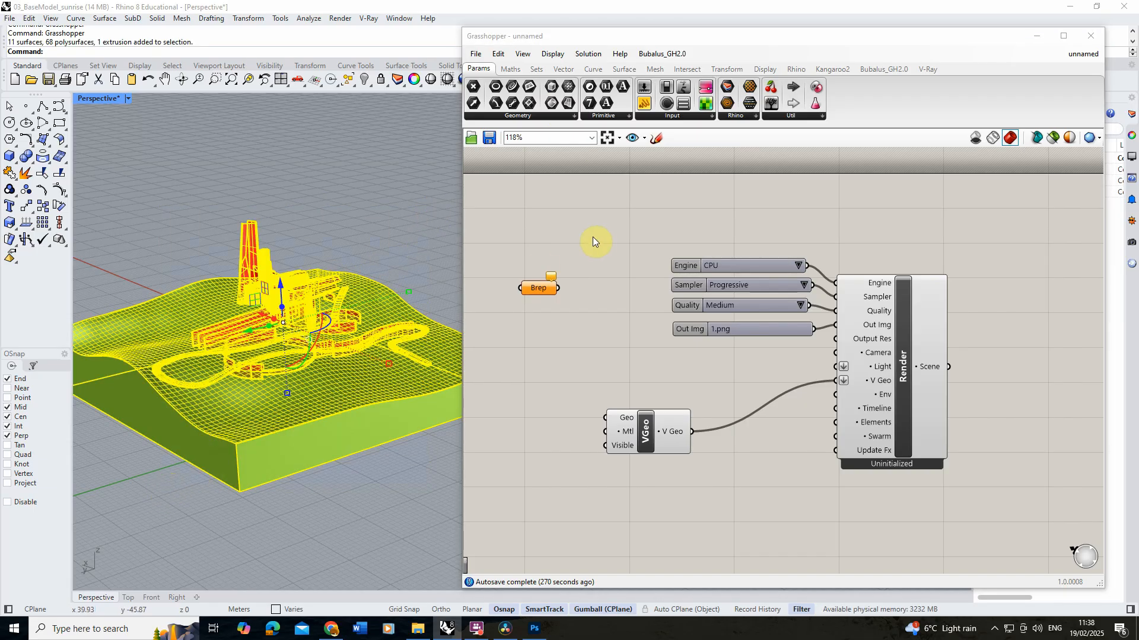
right_click(536, 290)
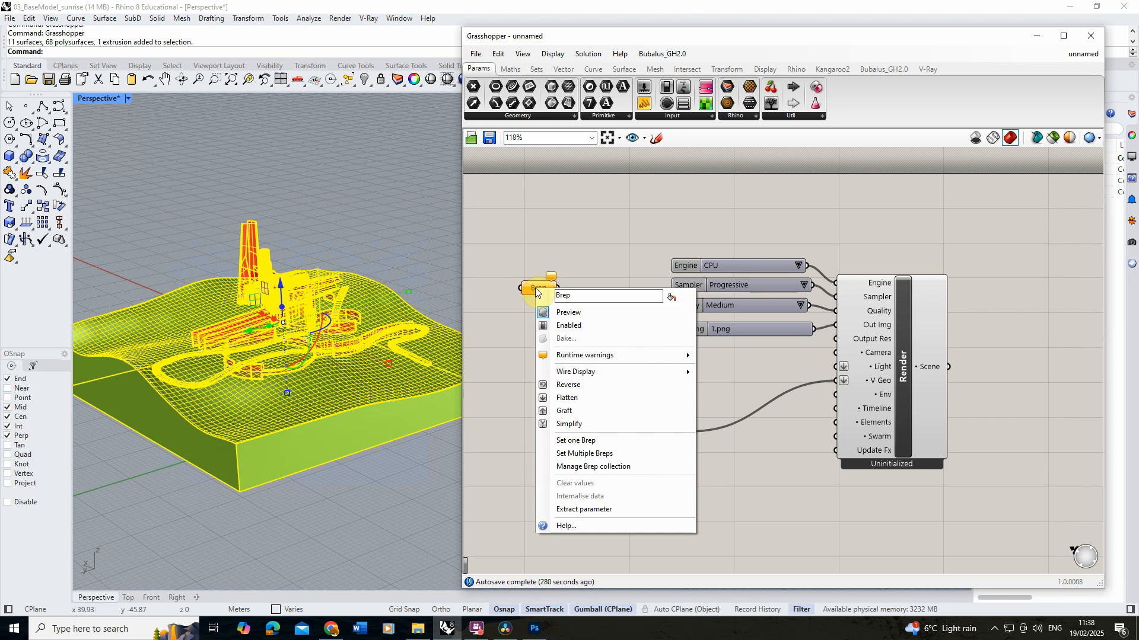
left_click(594, 454)
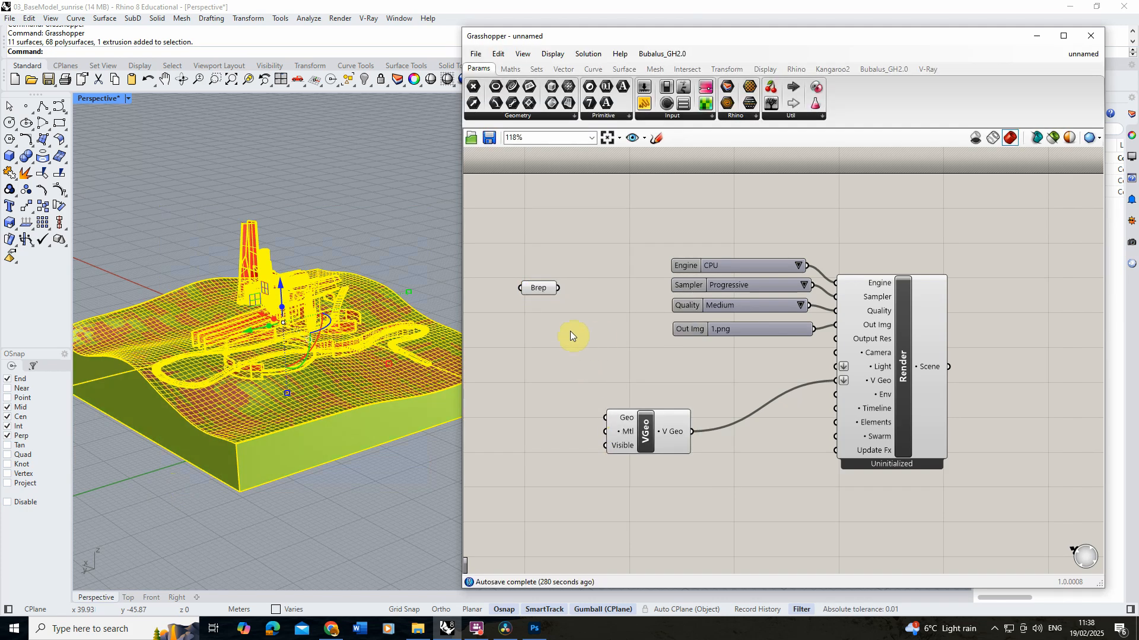
left_click(423, 242)
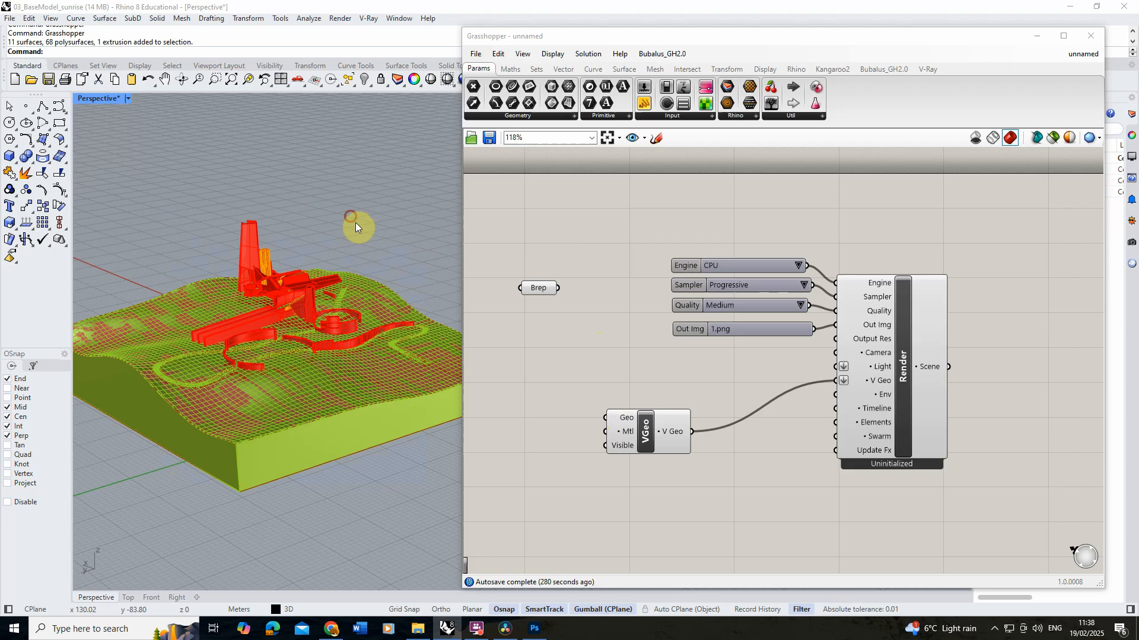
left_click(542, 294)
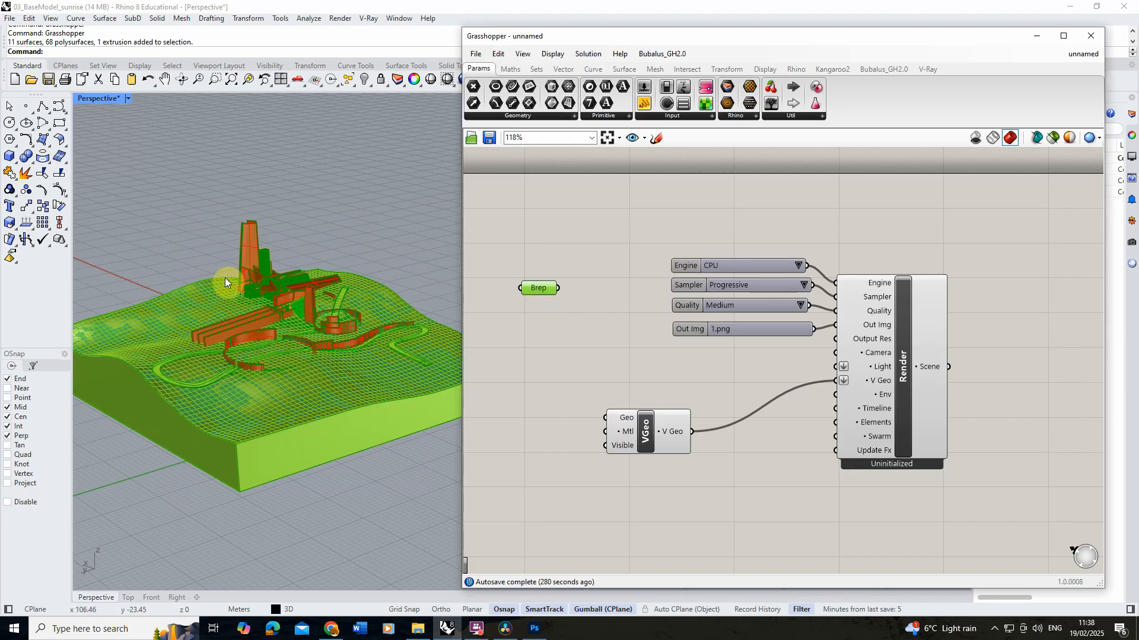
left_click(519, 245)
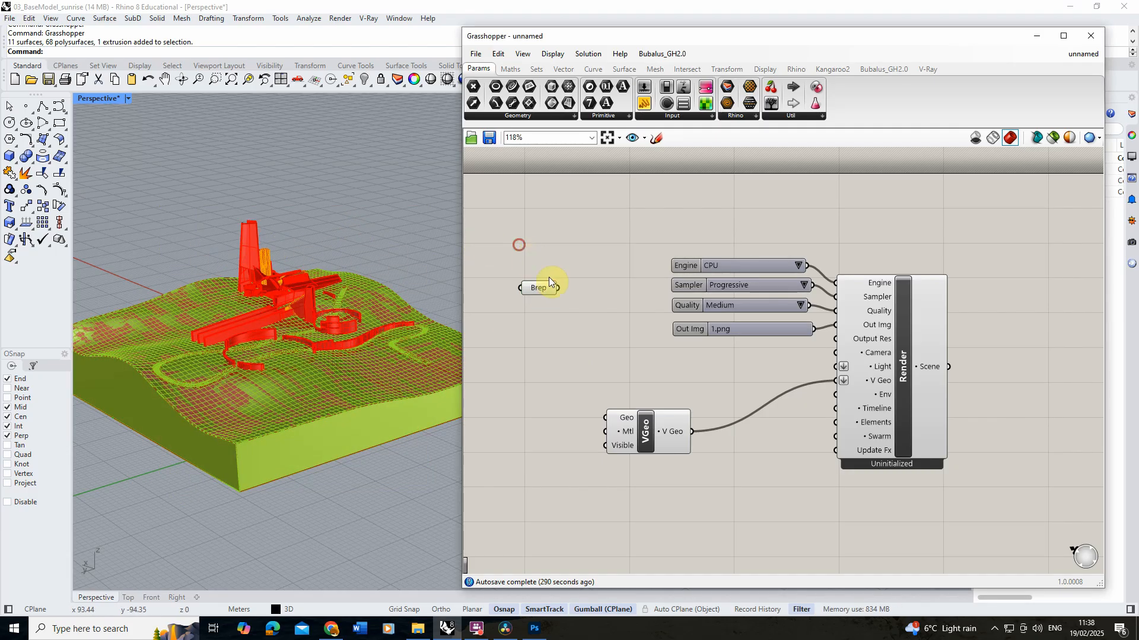
left_click_drag(560, 289, 611, 418)
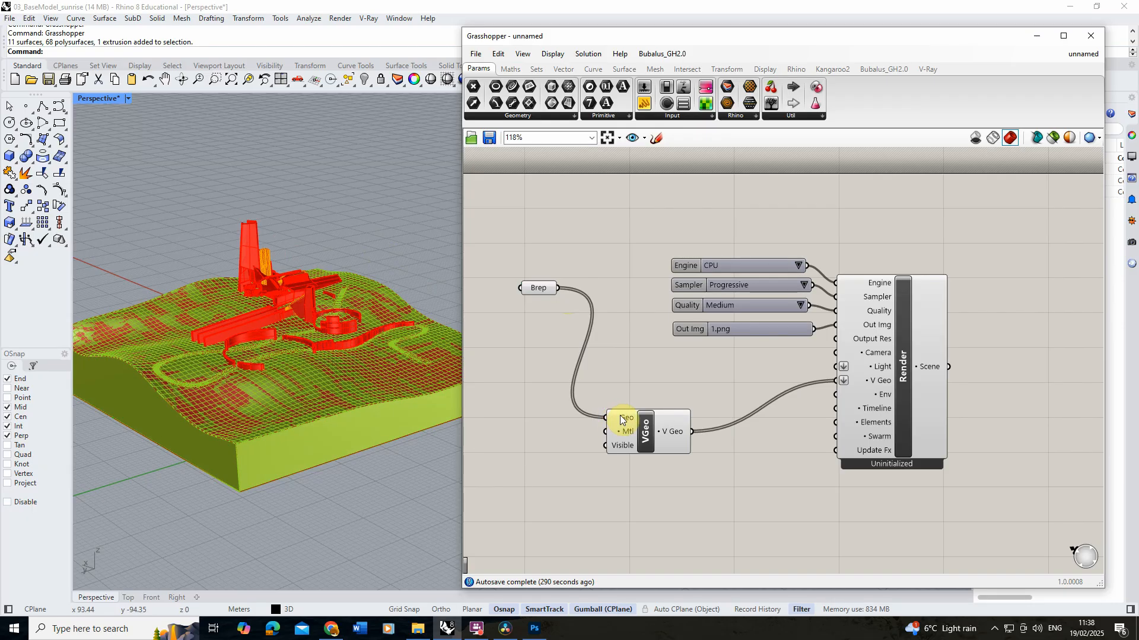
Start an interactive render from the Render component and move the V-Ray Frame Buffer aside to expose the Perspective viewport.
scroll(248, 294, "up", 3)
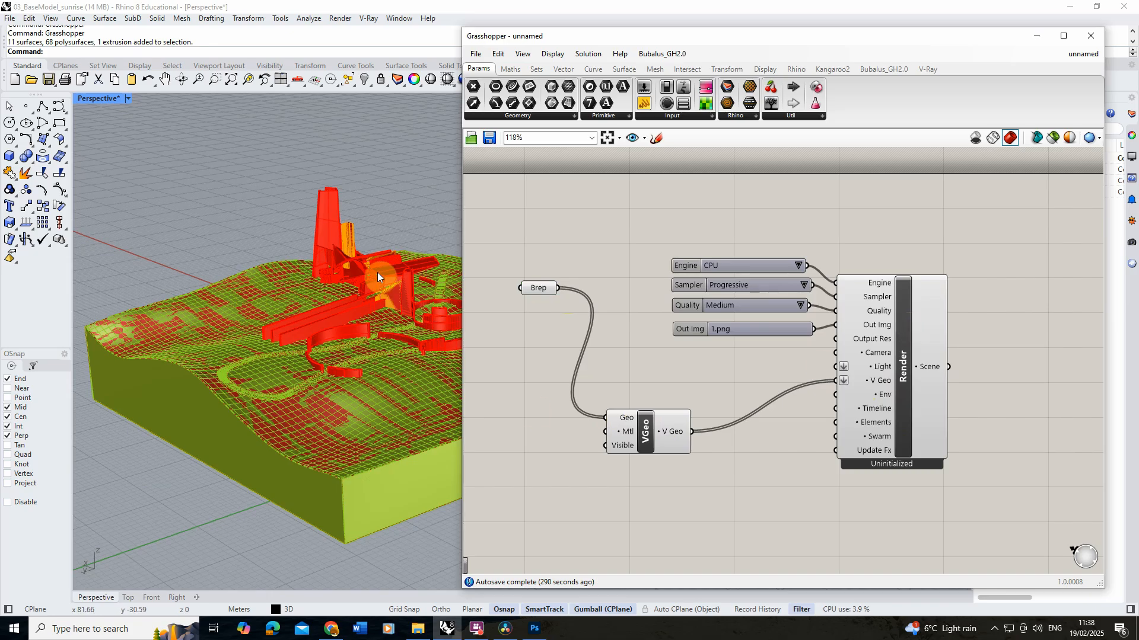
left_click(907, 364)
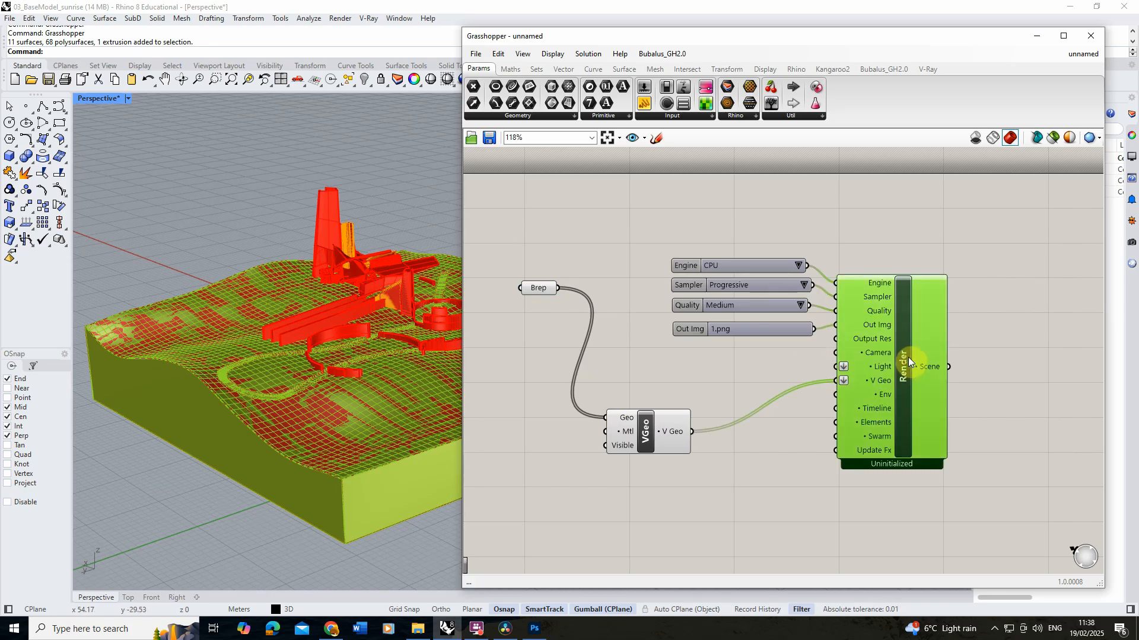
right_click(907, 365)
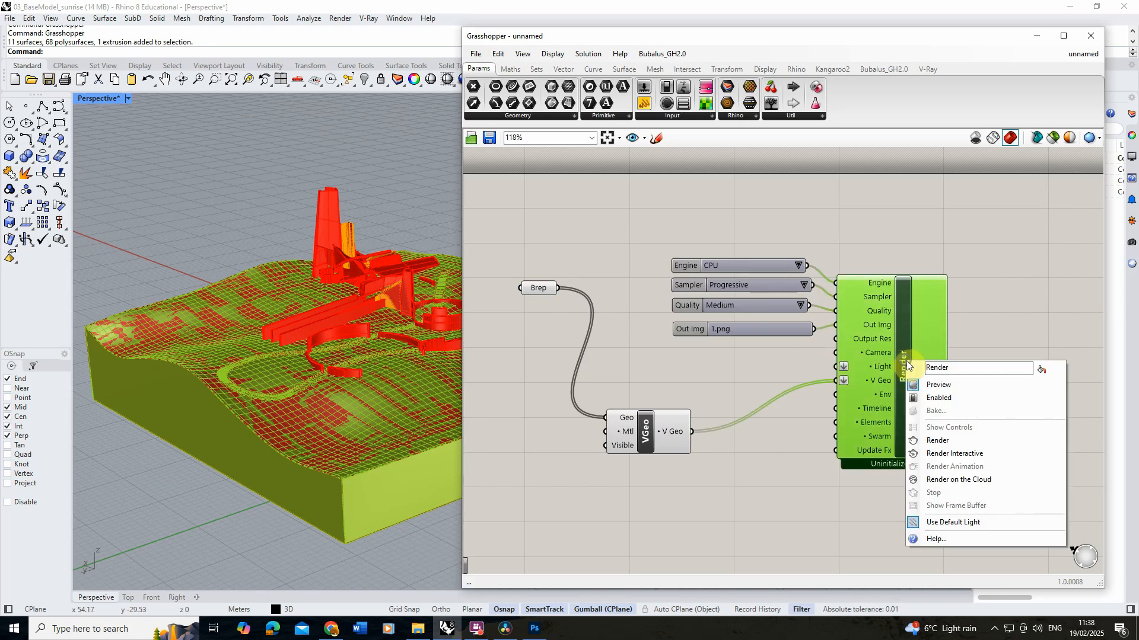
left_click(955, 453)
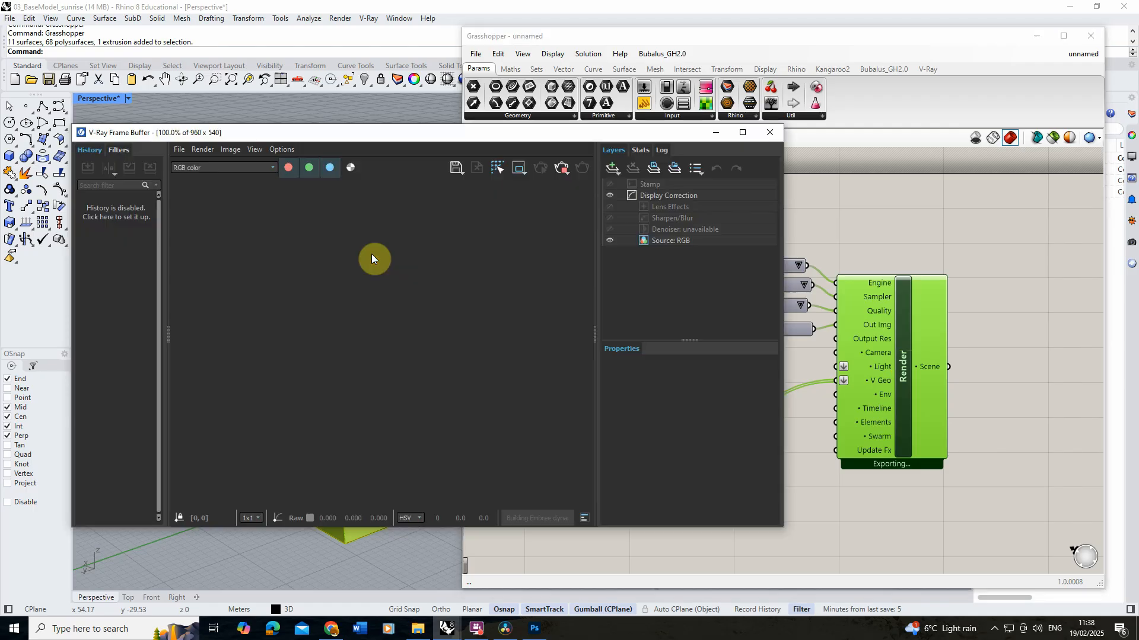
left_click(456, 129)
left_click_drag(457, 130, 808, 113)
right_click_drag(222, 269, 175, 280)
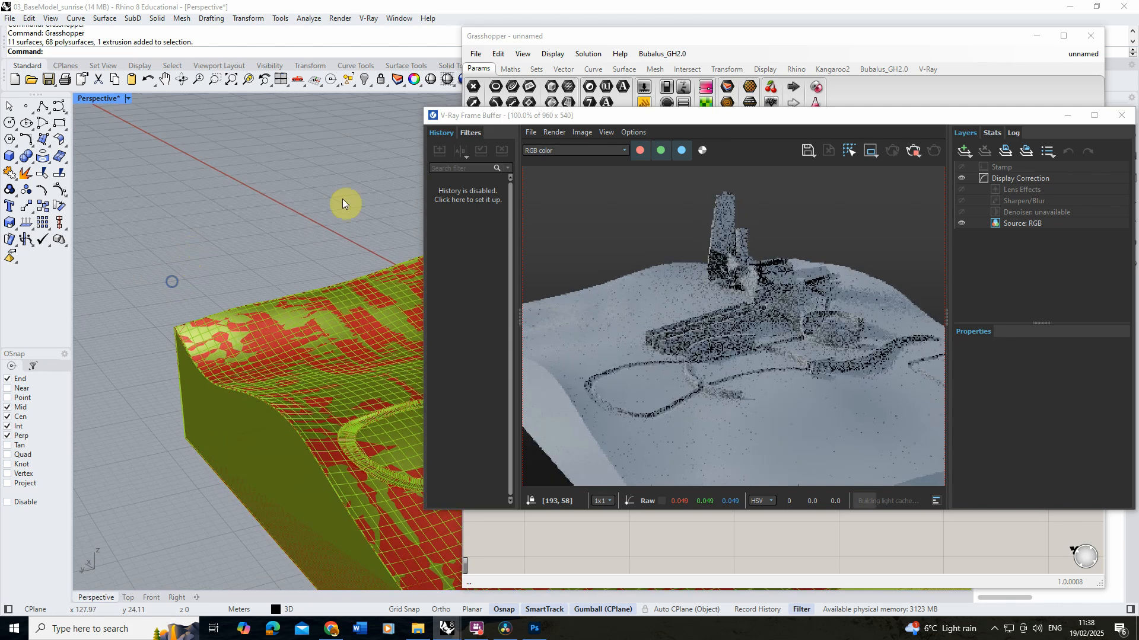
Stop the interactive render and close the V-Ray Frame Buffer to uncover the Grasshopper canvas.
left_click_drag(611, 117, 318, 112)
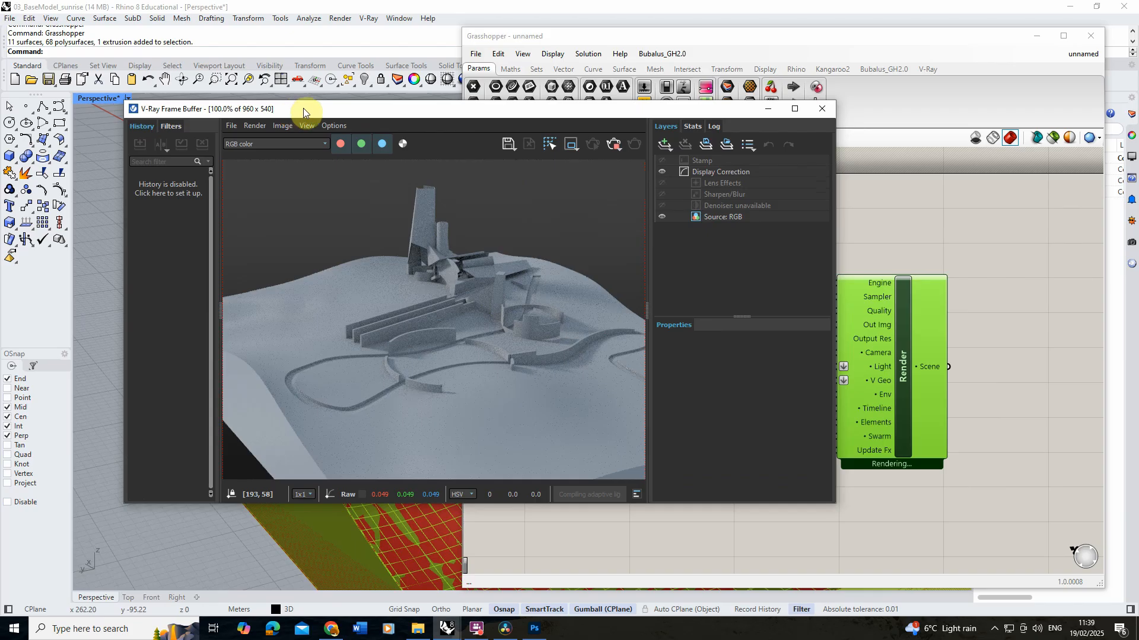
left_click(613, 144)
left_click(816, 112)
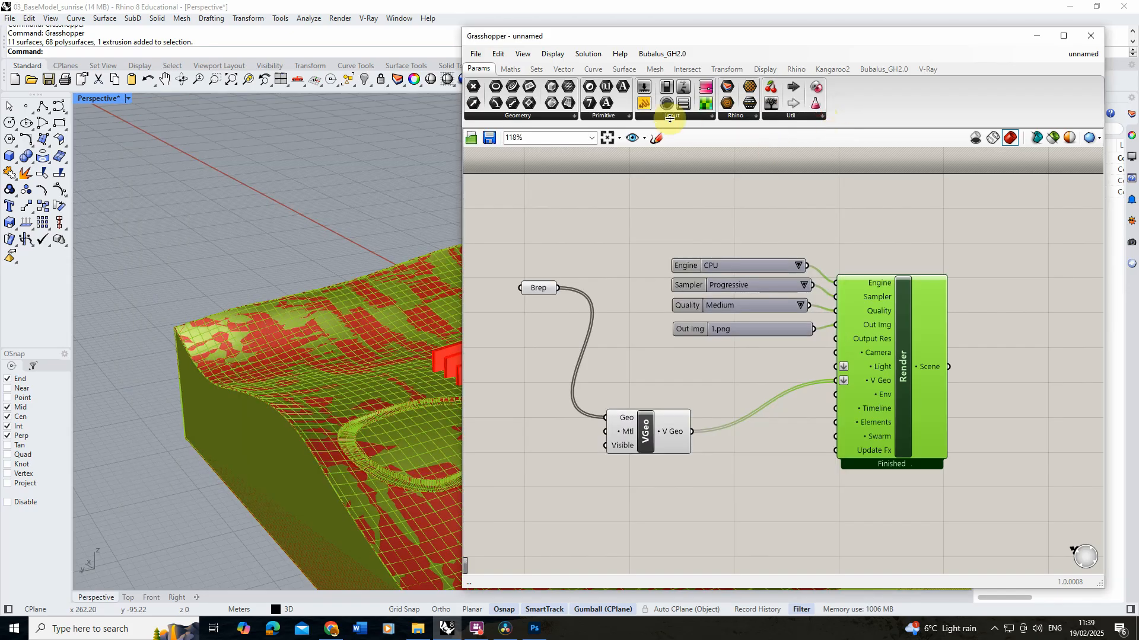
Add a V-Ray Camera component to the canvas near the VGeo and Render components.
left_click(929, 69)
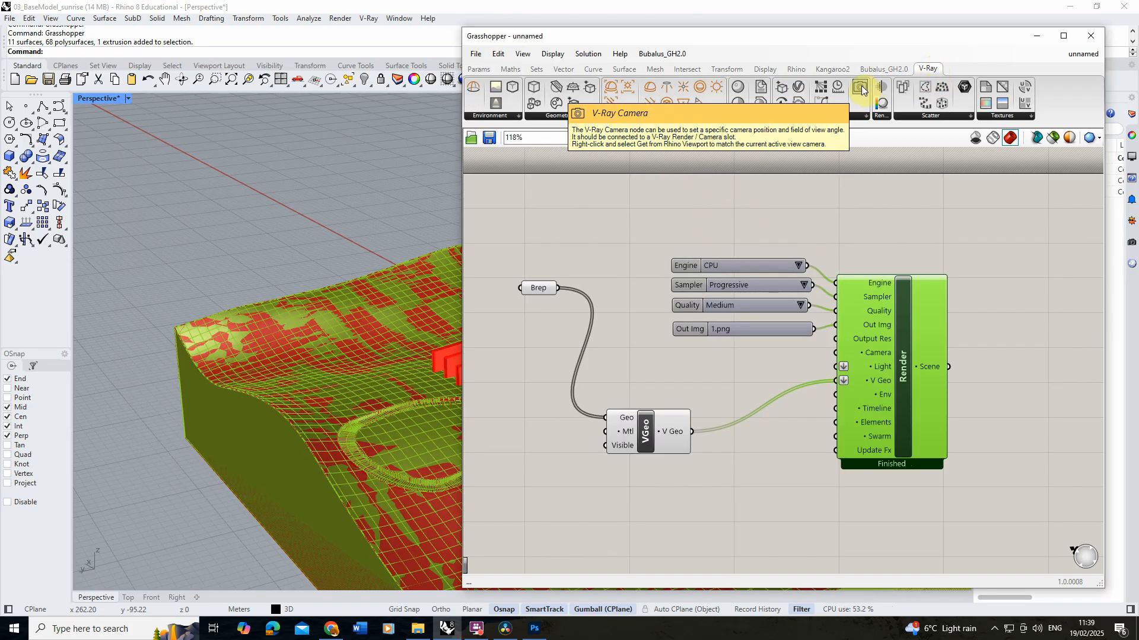
left_click_drag(861, 89, 781, 487)
scroll(755, 326, "down", 5)
scroll(768, 331, "up", 4)
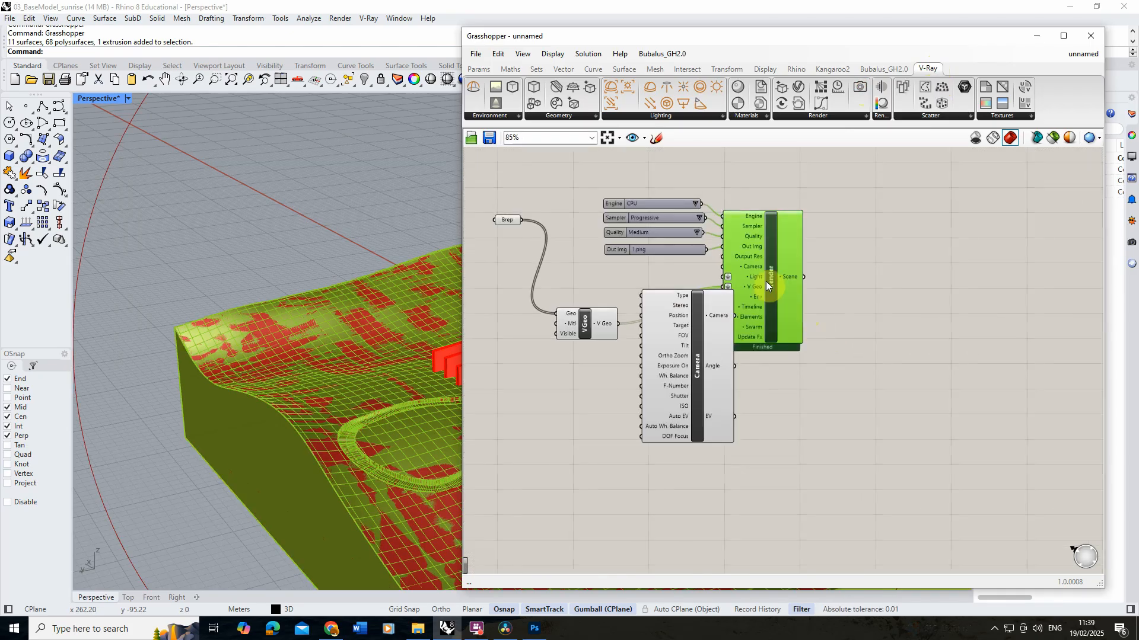
Rearrange the components to place Camera between the render controls and VGeo, and connect its Camera output to Render's Camera input.
left_click_drag(766, 281, 875, 263)
left_click_drag(678, 262, 668, 204)
left_click(648, 244)
left_click_drag(572, 196, 513, 368)
left_click_drag(596, 322, 621, 490)
left_click_drag(718, 371, 688, 315)
left_click(724, 273)
left_click_drag(705, 260, 829, 247)
left_click(663, 308)
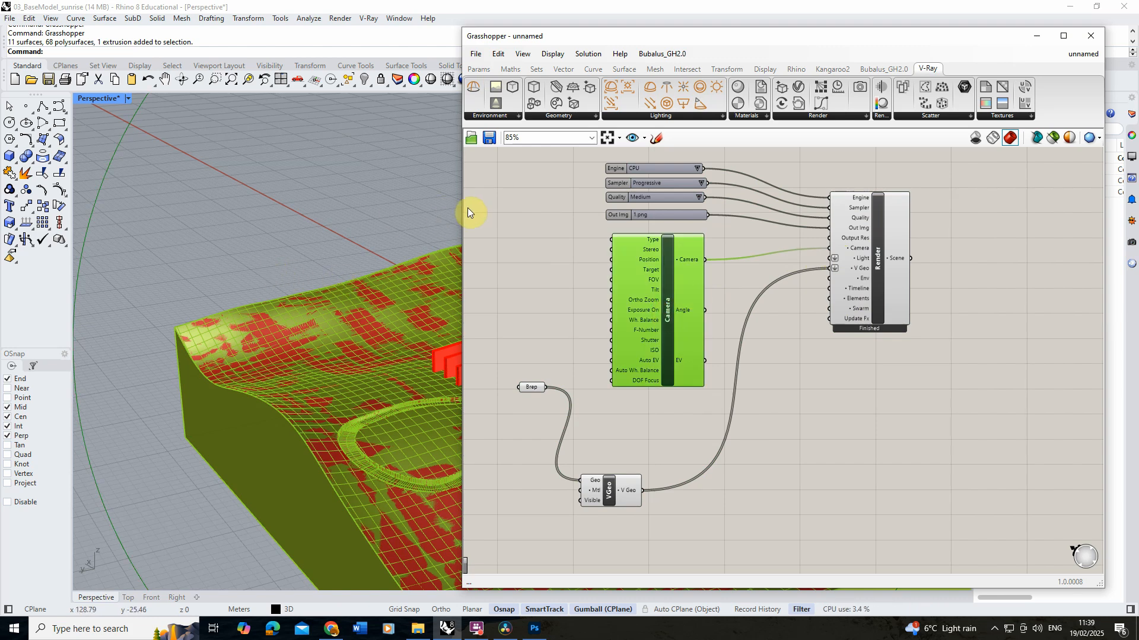
Narrow the Grasshopper window and examine the camera's preview outline relative to the model in the Perspective viewport.
left_click_drag(463, 213, 539, 218)
scroll(323, 268, "down", 10)
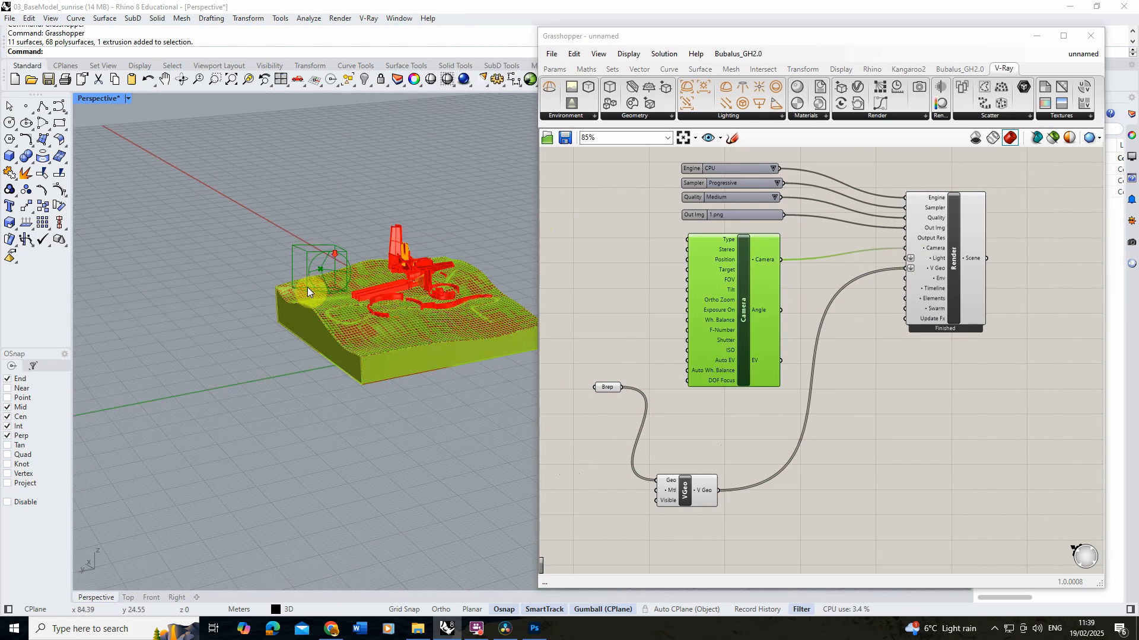
right_click_drag(308, 291, 222, 193)
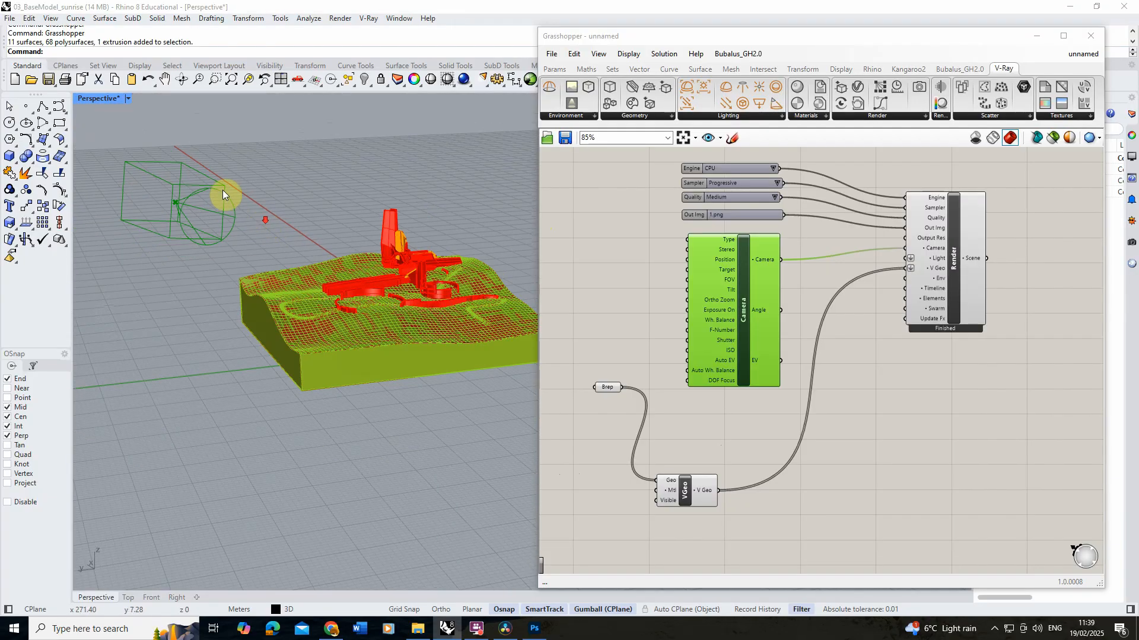
left_click(800, 279)
left_click(753, 307)
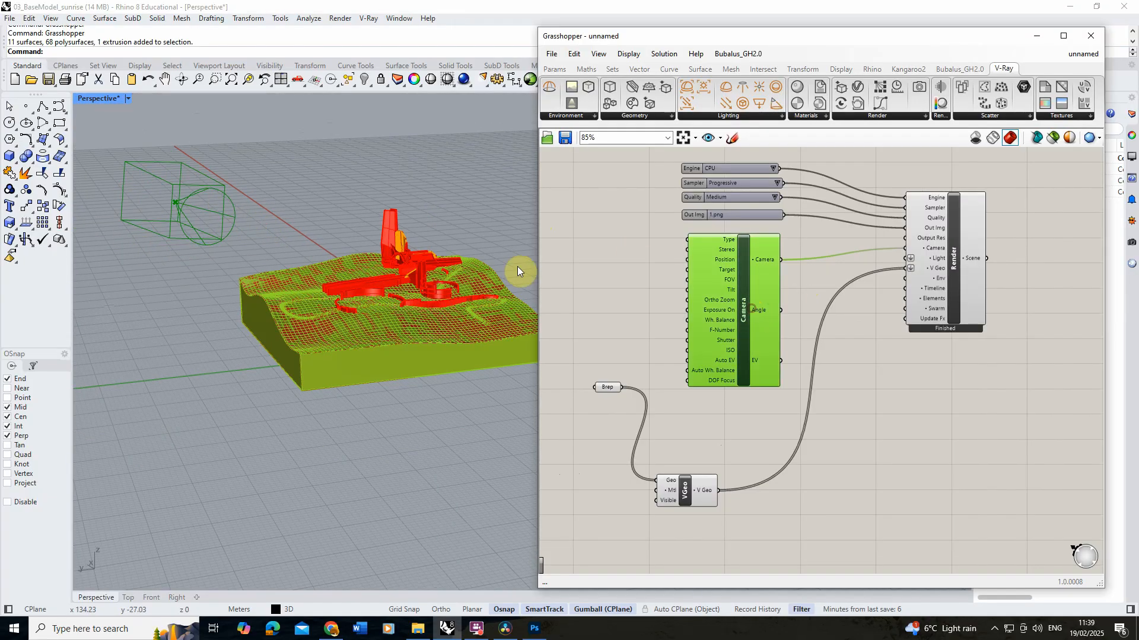
left_click(276, 212)
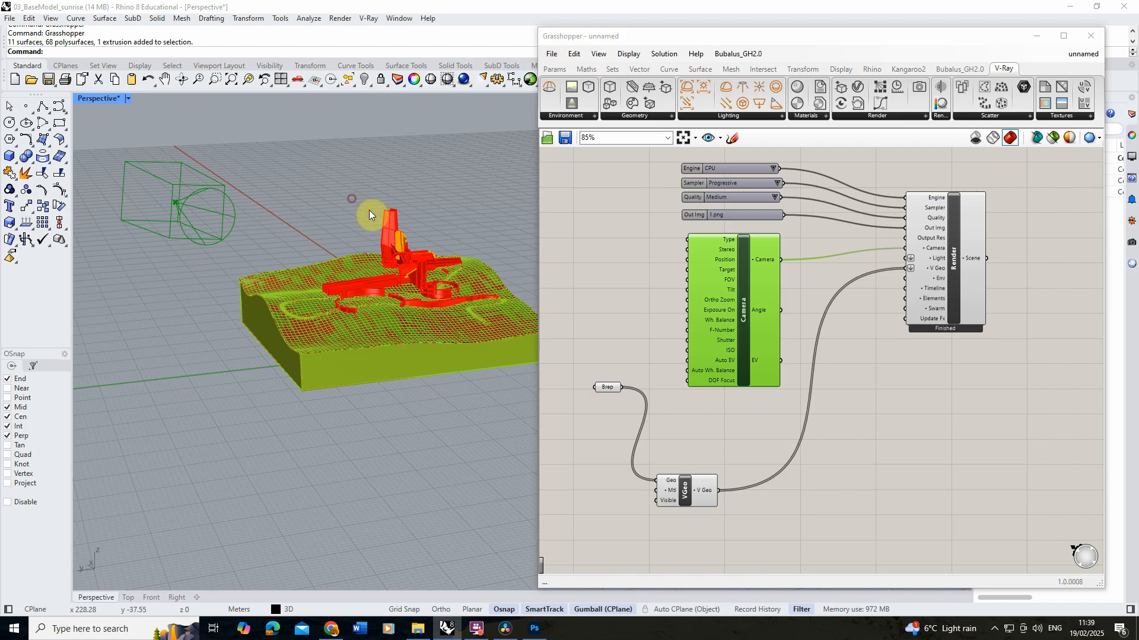
Select the tall tower and zoom the Perspective viewport to it.
right_click_drag(370, 211, 275, 195)
right_click_drag(347, 187, 364, 230)
scroll(345, 254, "up", 4)
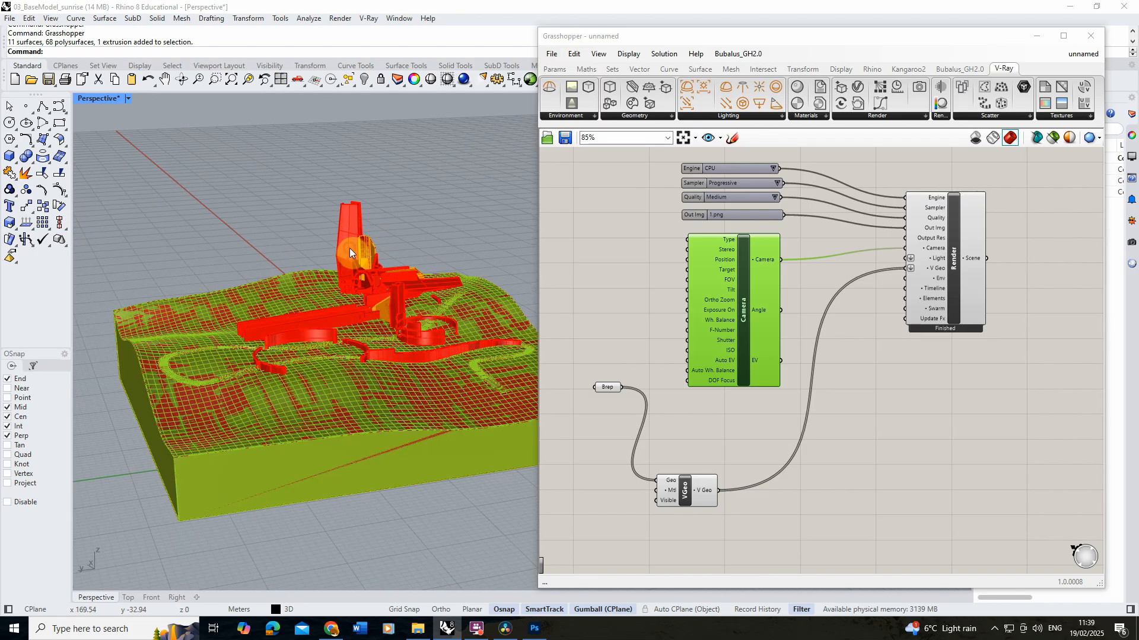
scroll(350, 248, "up", 2)
left_click(350, 248)
left_click(246, 79)
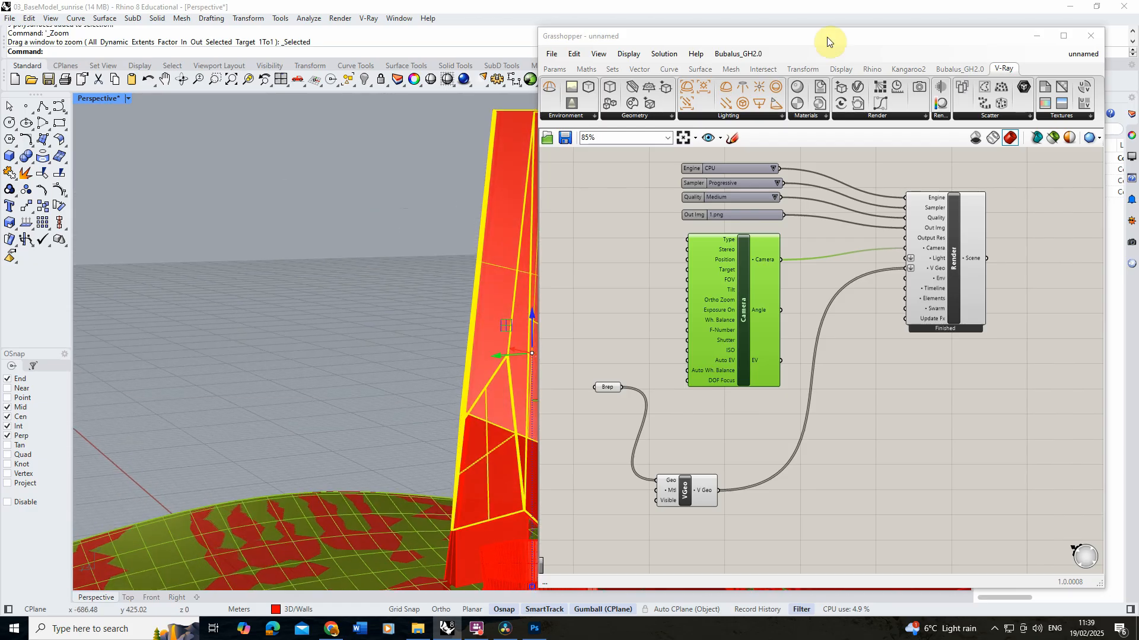
Minimize Grasshopper, frame a low view across the terrain towards the tower and walls, and deselect the tower.
left_click(1036, 36)
scroll(422, 325, "down", 5)
right_click_drag(450, 320, 456, 302)
scroll(532, 272, "down", 3)
scroll(538, 414, "up", 4)
right_click_drag(539, 413, 548, 410)
scroll(536, 336, "down", 4)
right_click_drag(535, 335, 530, 375)
scroll(590, 461, "up", 2)
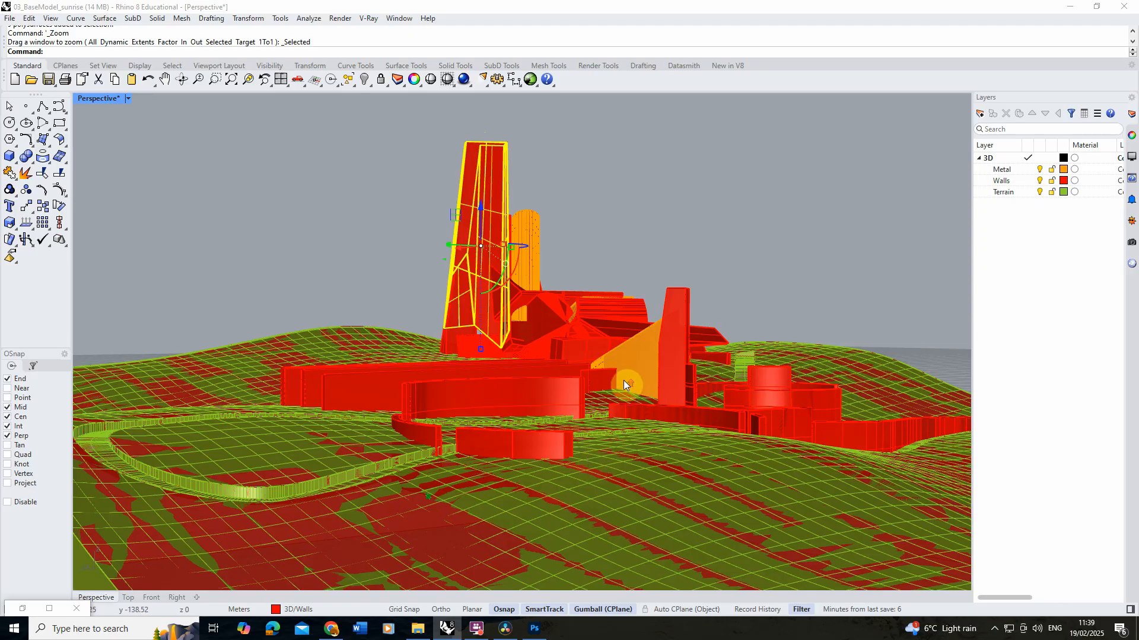
scroll(612, 382, "up", 4)
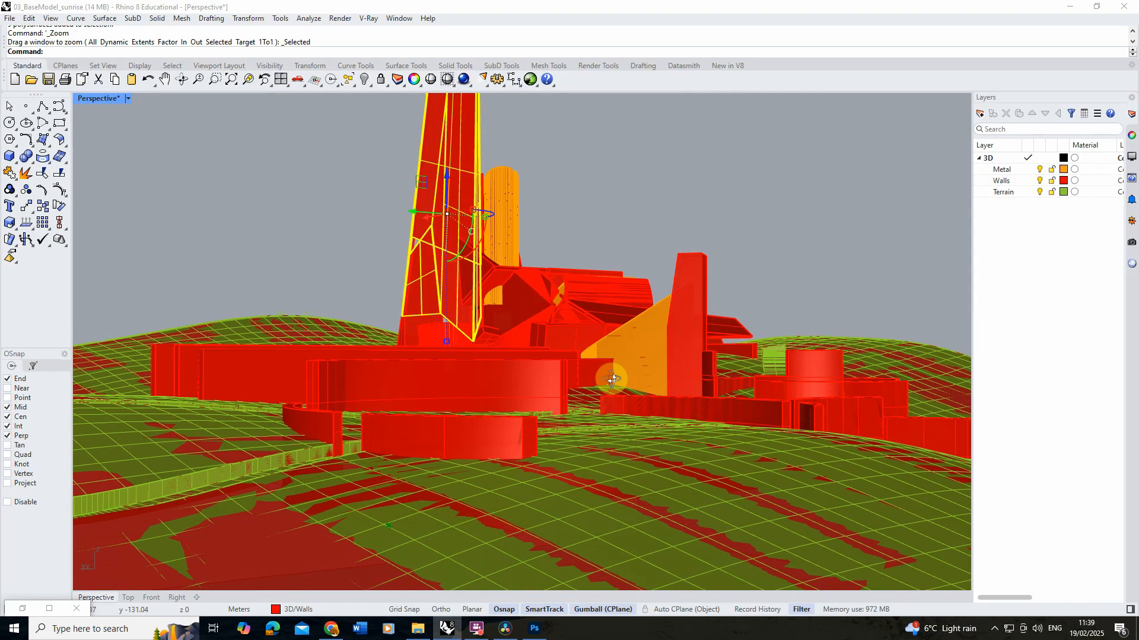
right_click_drag(612, 379, 615, 374)
left_click(639, 163)
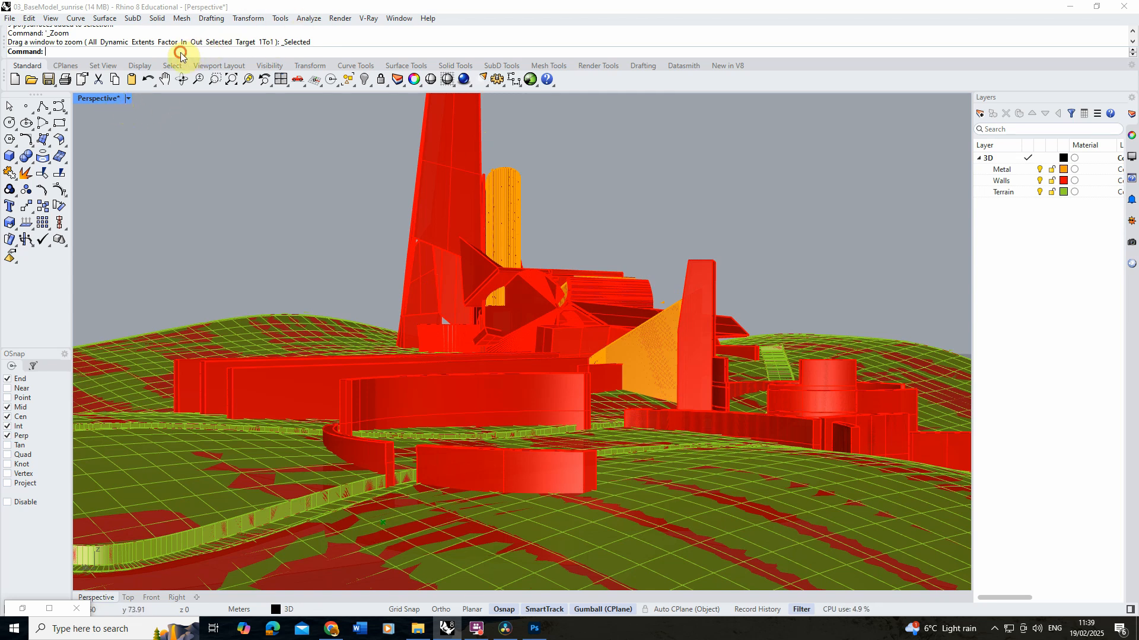
Reopen Grasshopper and set the Camera component from the active Rhino viewport.
type("Grasshopper")
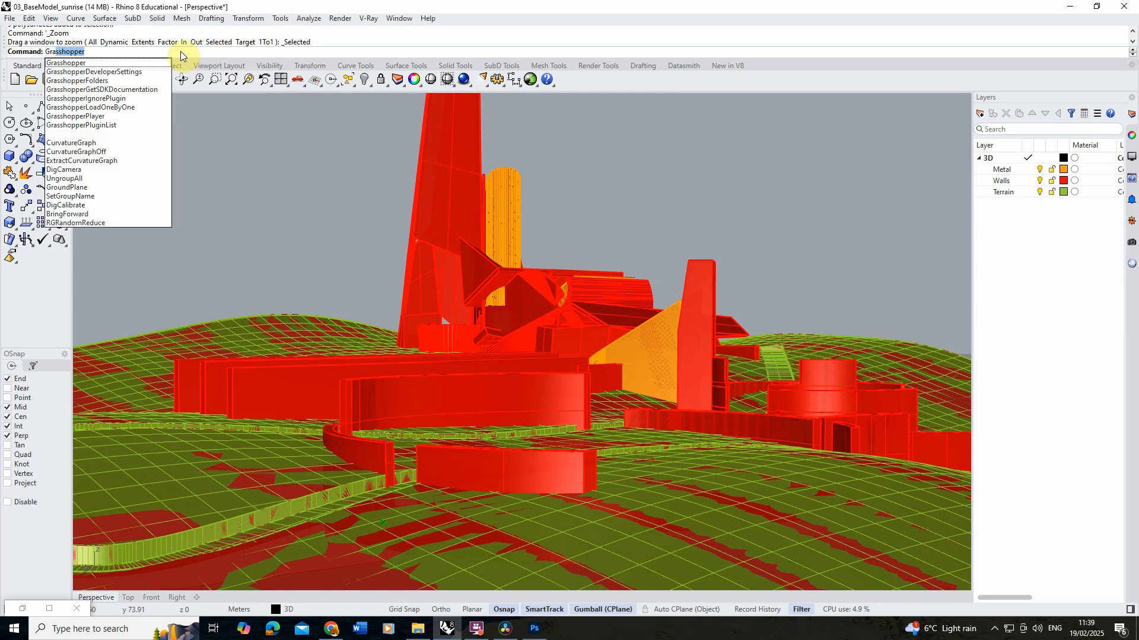
key("Return")
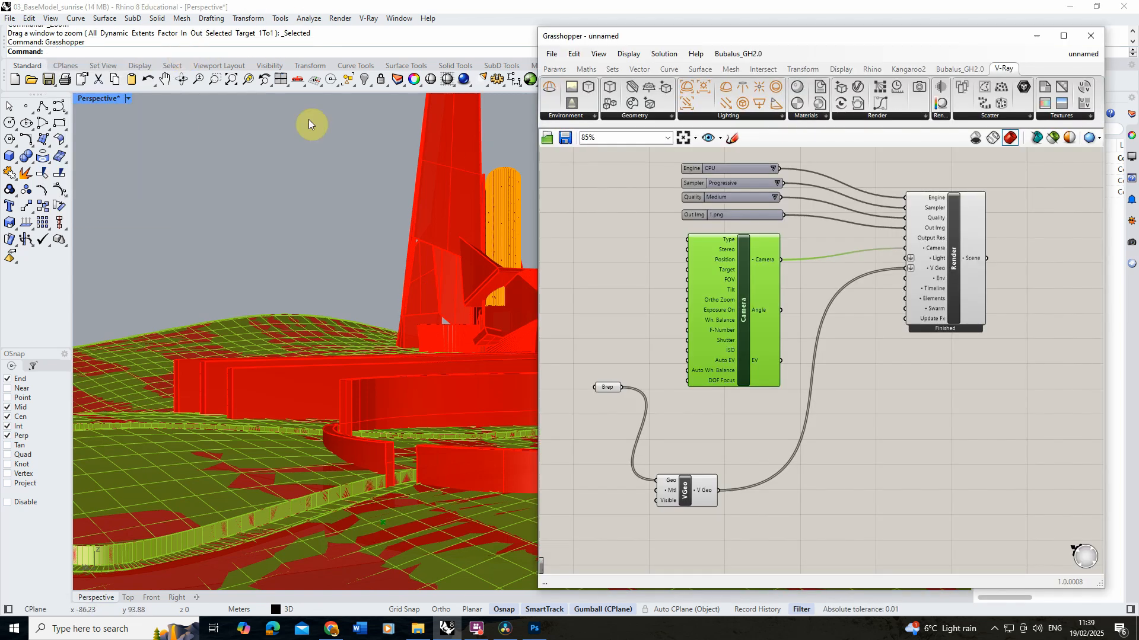
right_click(746, 299)
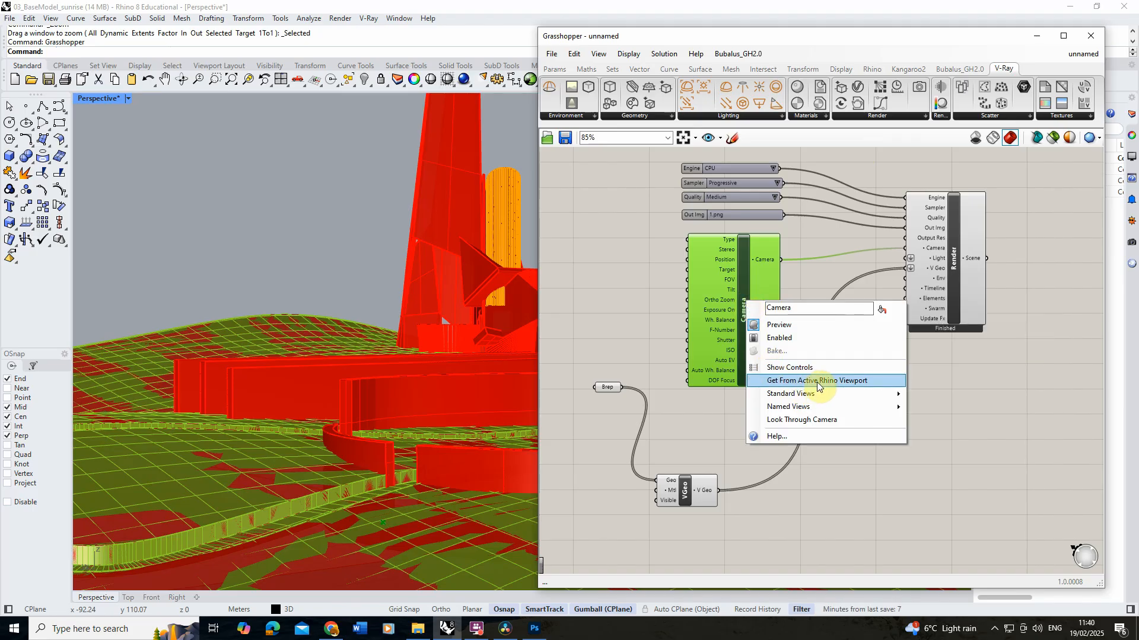
left_click(852, 382)
Start an interactive render from the Render component, show it at 50%, and move the Frame Buffer off the Perspective viewport.
right_click(953, 254)
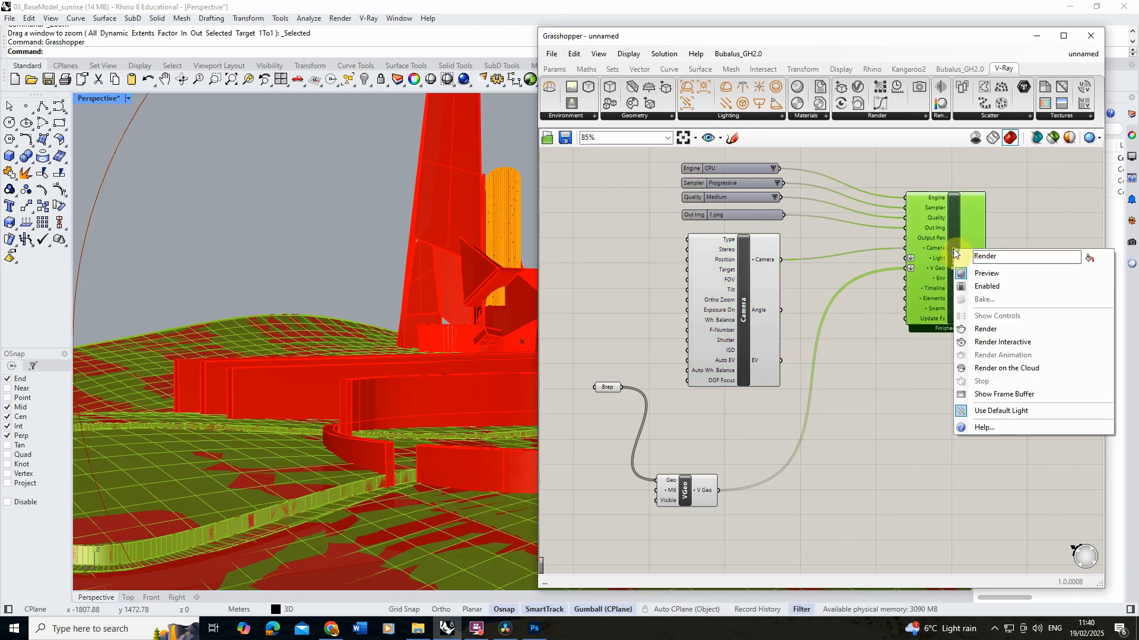
left_click(998, 343)
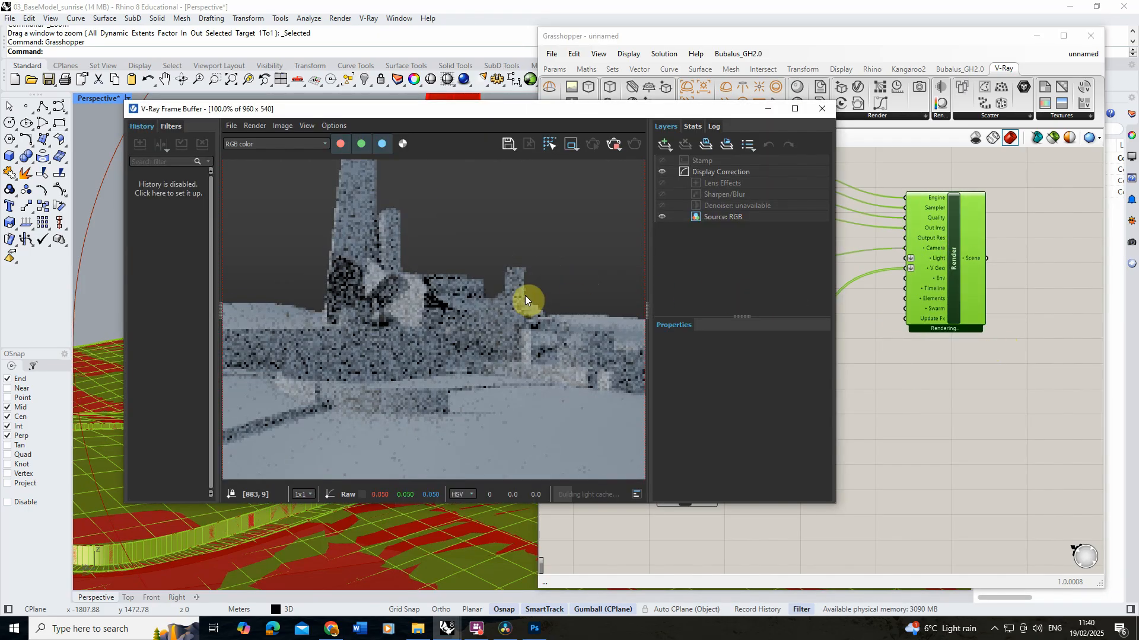
scroll(501, 282, "down", 2)
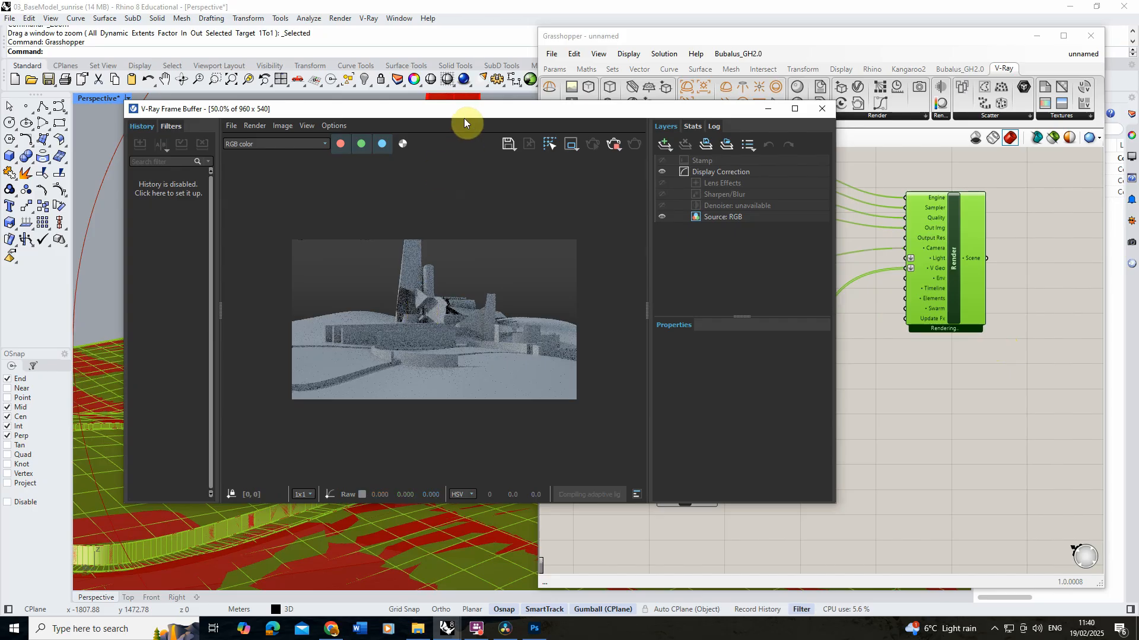
left_click_drag(464, 113, 880, 119)
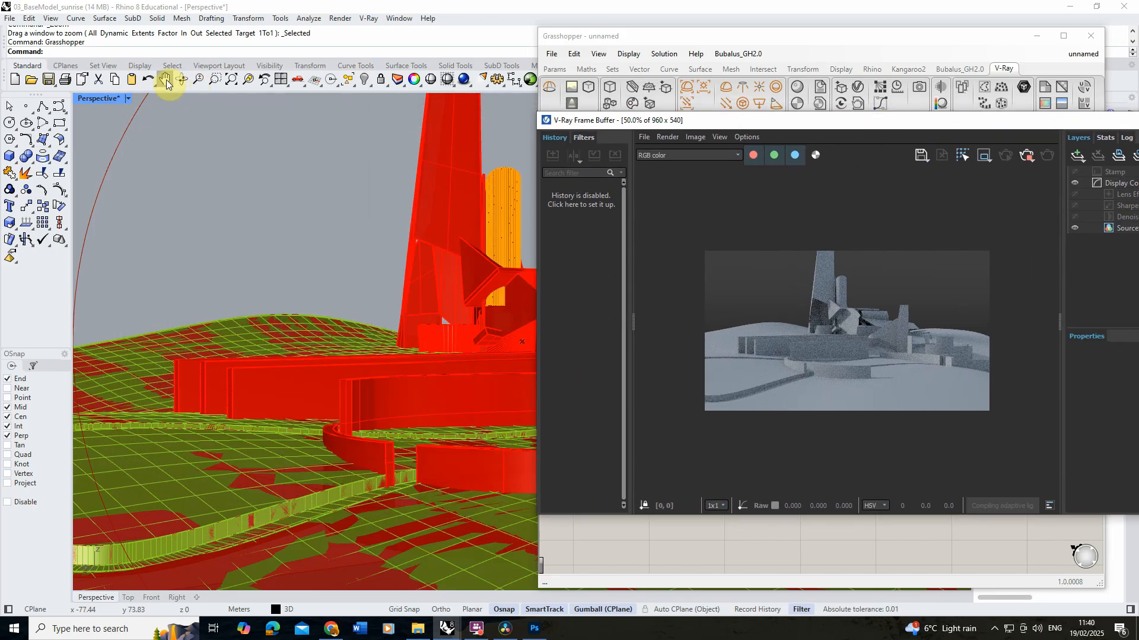
Pan and zoom the Perspective viewport so the full height of the tower fits in the view.
left_click(165, 79)
left_click_drag(361, 241, 344, 250)
left_click(198, 79)
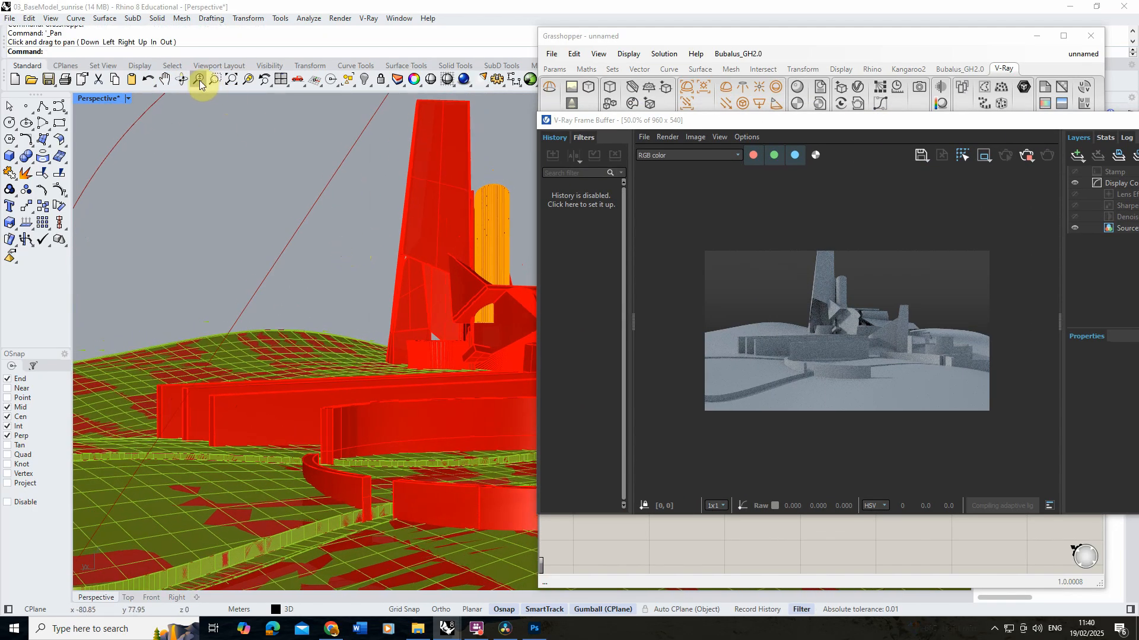
left_click_drag(423, 231, 430, 240)
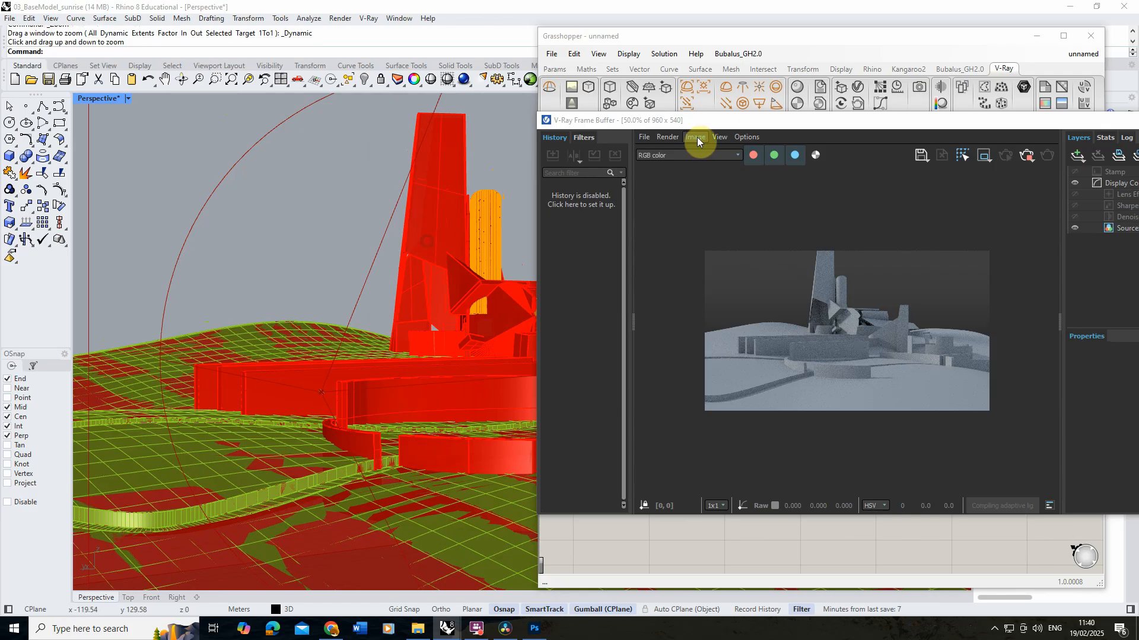
Move the Frame Buffer over the Rhino viewport, collapse its side panels, and show the render at 100%.
left_click_drag(714, 119, 347, 115)
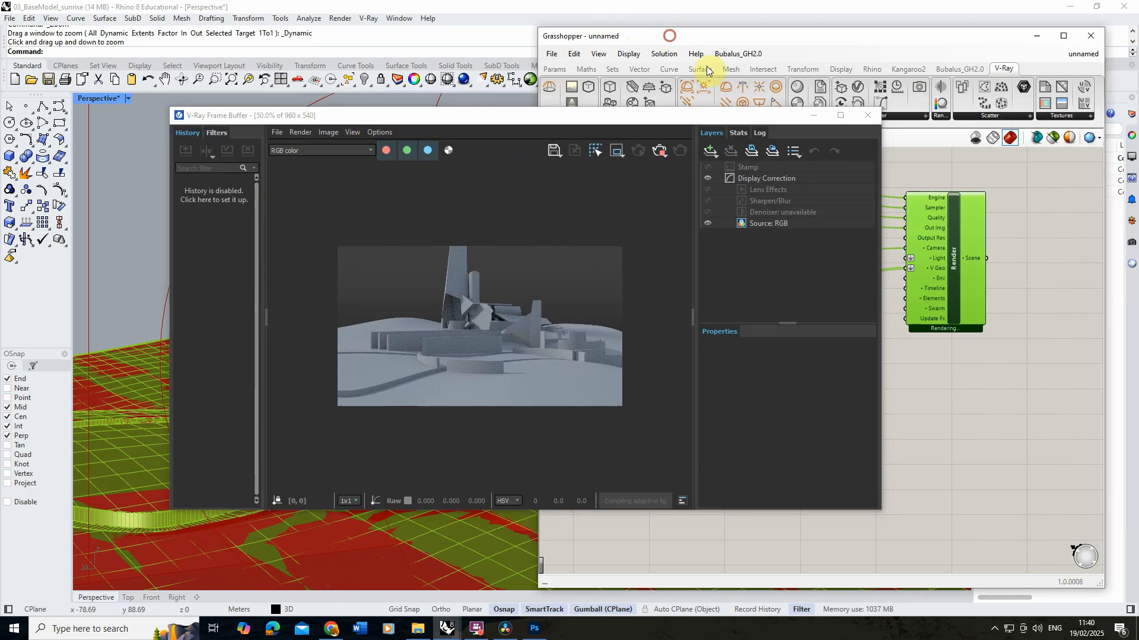
left_click_drag(735, 119, 652, 119)
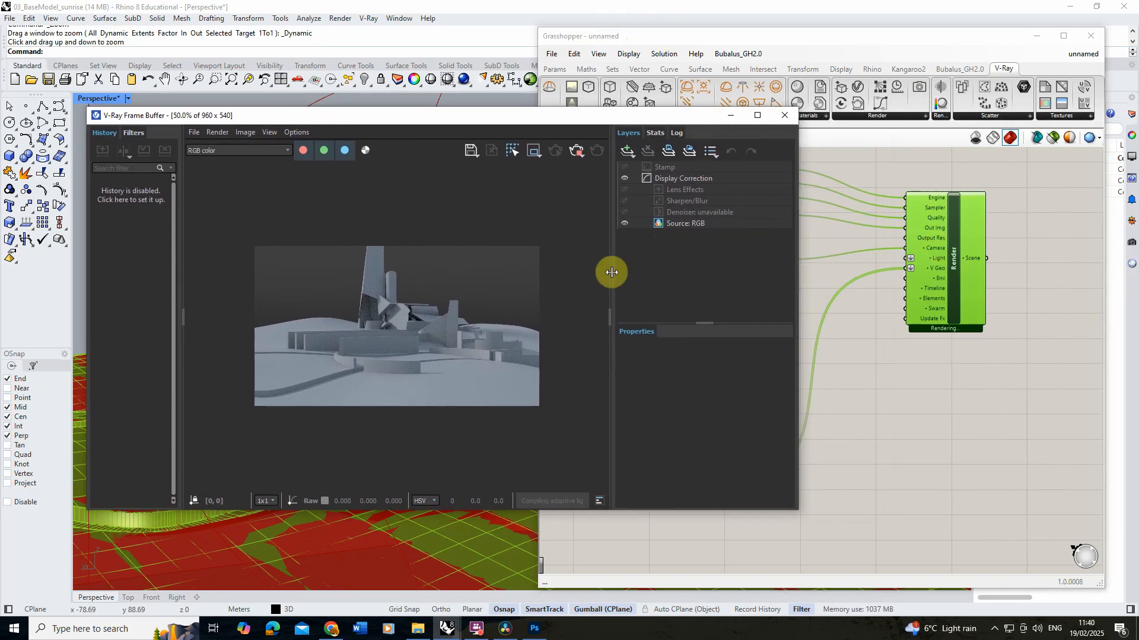
left_click_drag(611, 272, 517, 275)
left_click_drag(184, 281, 114, 279)
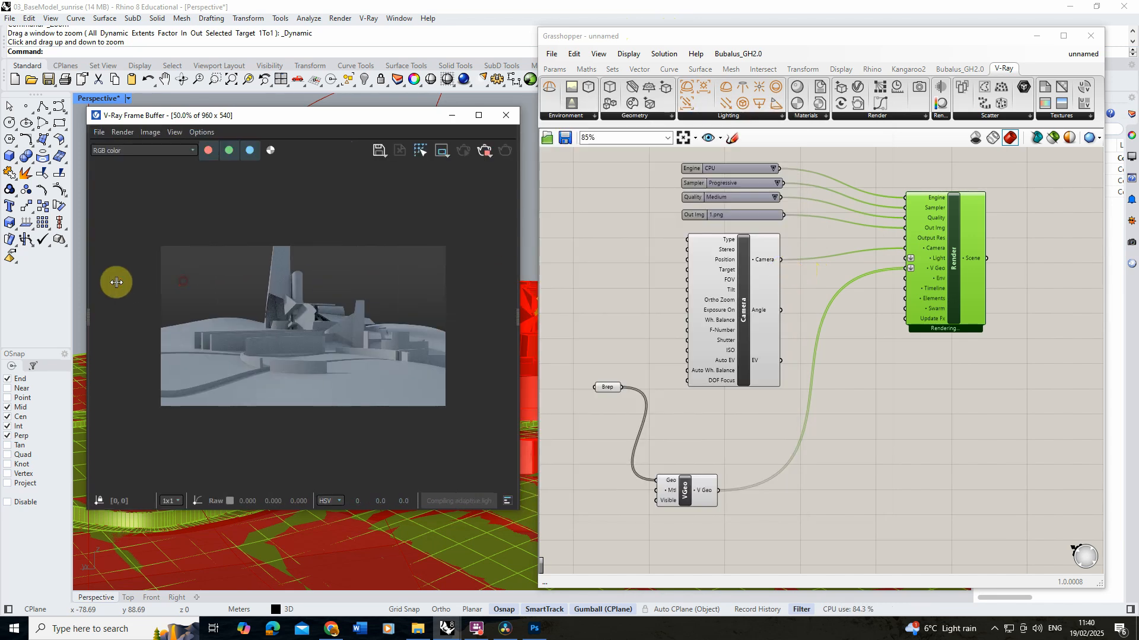
double_click(265, 329)
Update the Camera component from the active Rhino viewport and check the new framing in the Frame Buffer.
right_click(745, 309)
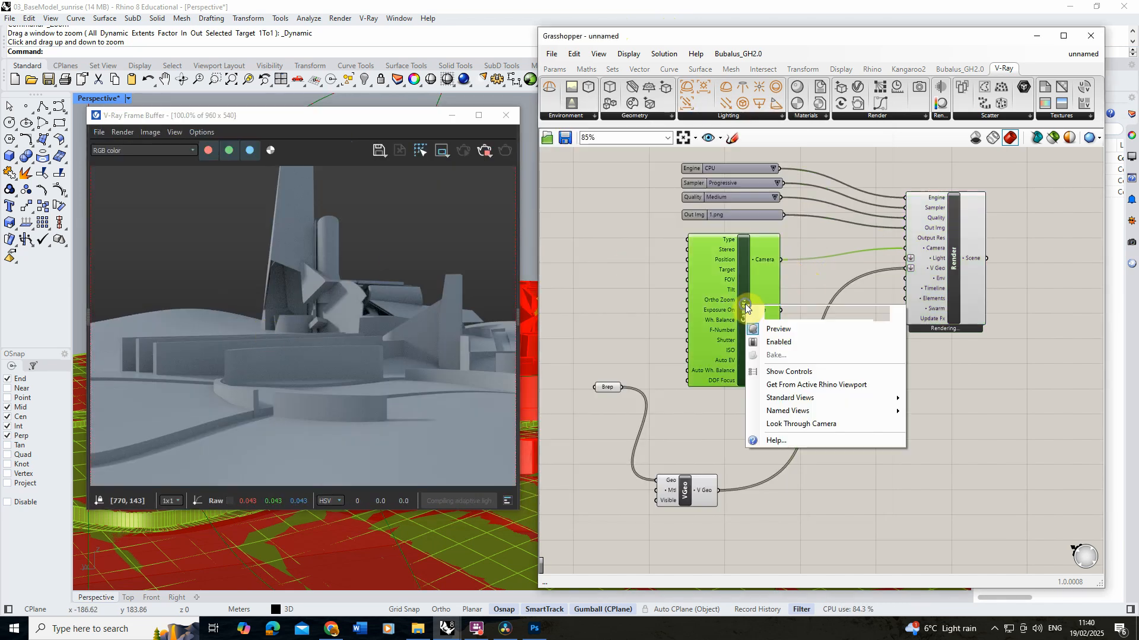
left_click(798, 385)
scroll(376, 363, "down", 1)
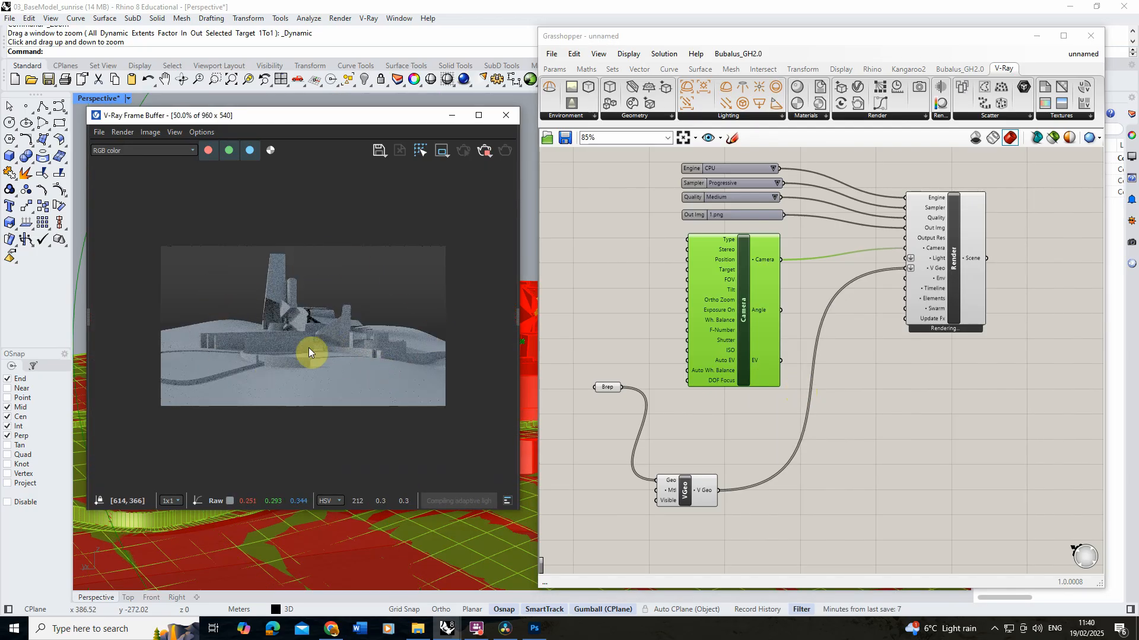
scroll(309, 353, "up", 1)
Reposition and enlarge the Frame Buffer to fill the space beside the Grasshopper window without covering it.
left_click_drag(518, 508, 573, 525)
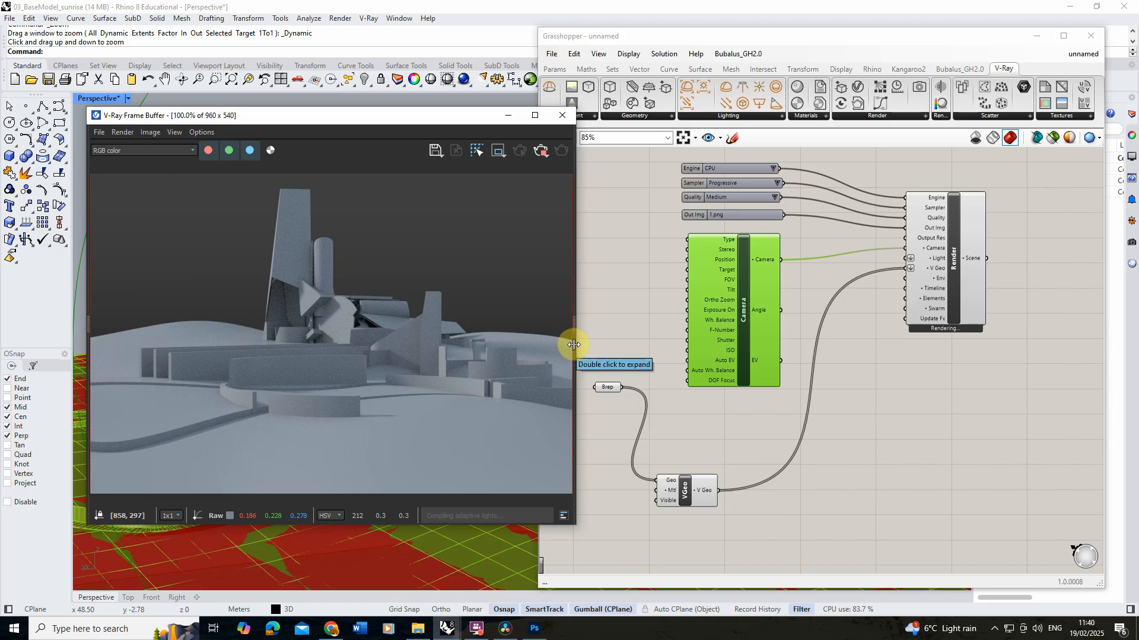
left_click_drag(575, 194, 522, 197)
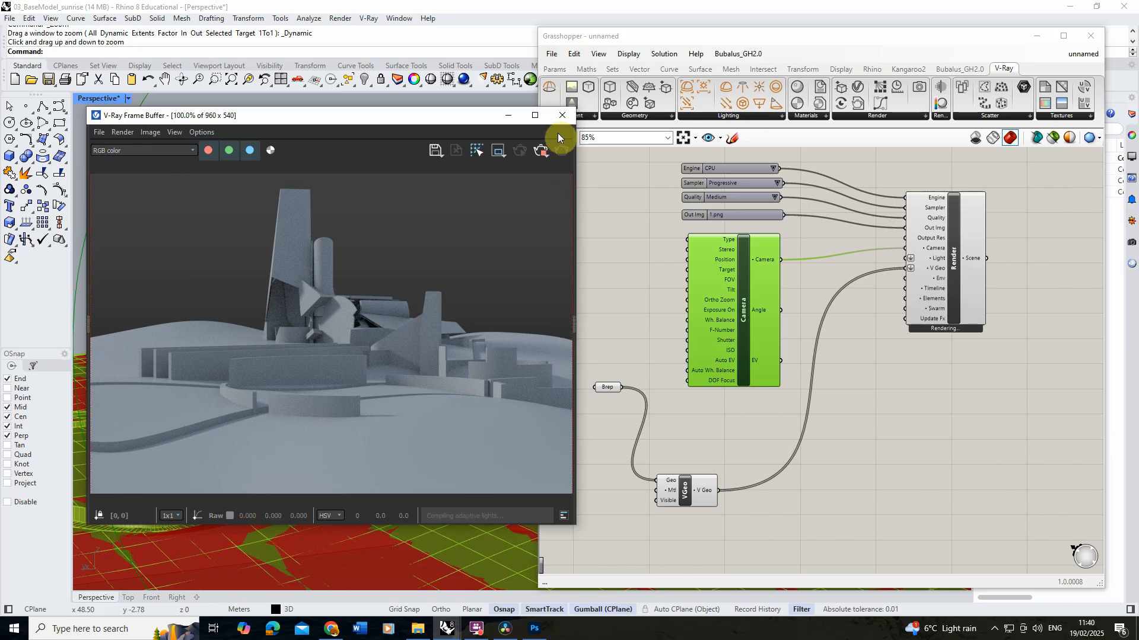
left_click_drag(575, 138, 521, 142)
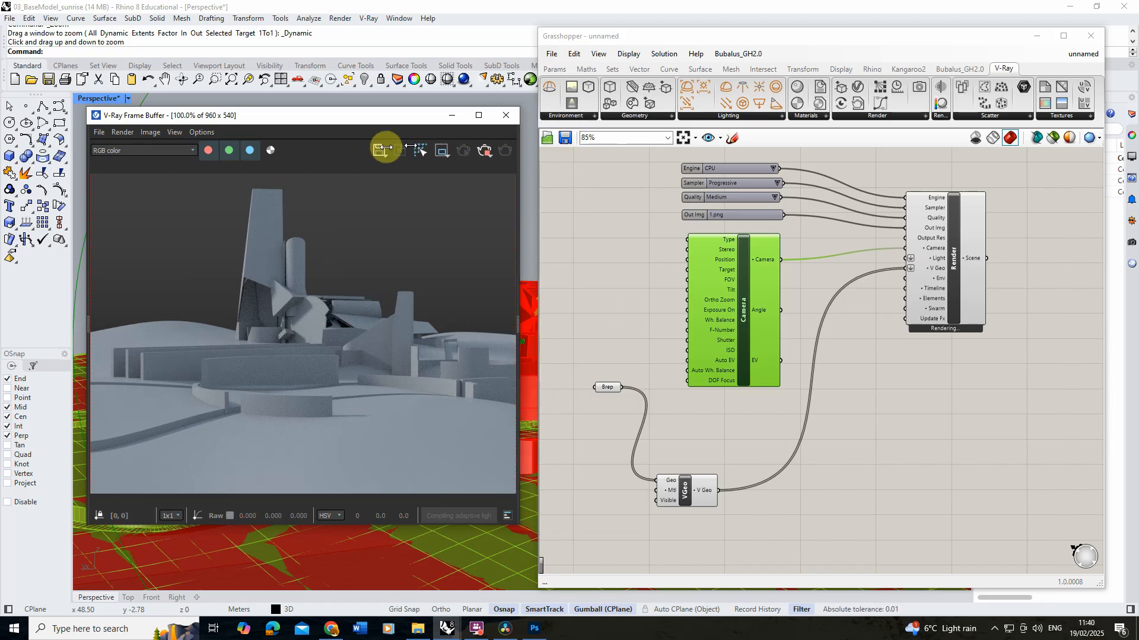
mouse_move(321, 114)
left_mouse_down()
mouse_move(259, 83)
mouse_move(248, 42)
left_mouse_up()
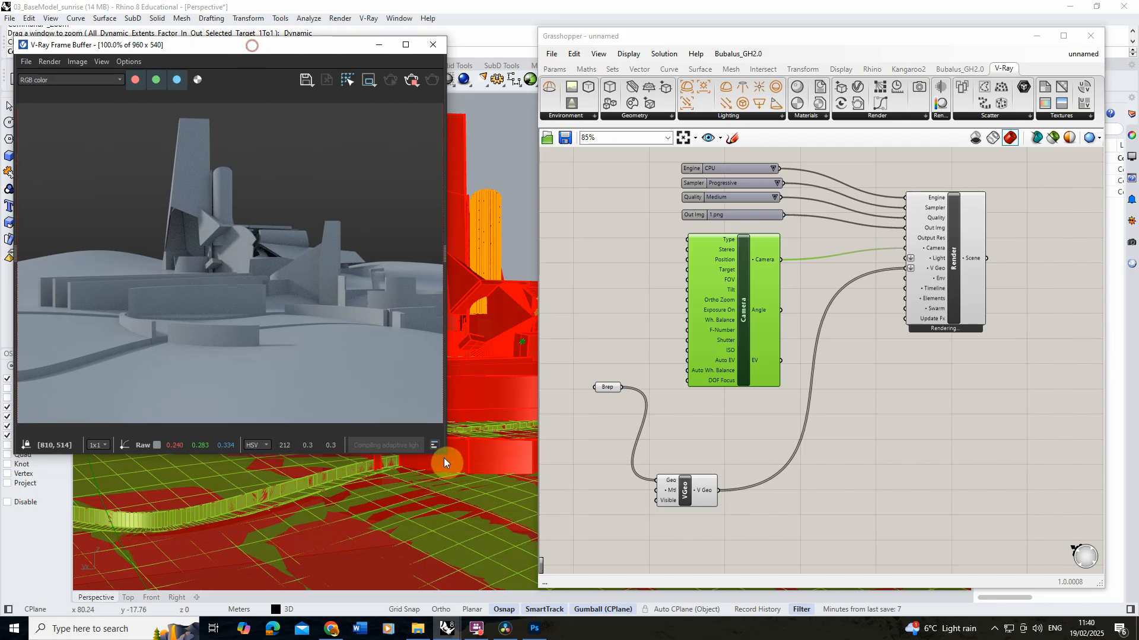
left_click_drag(446, 456, 517, 582)
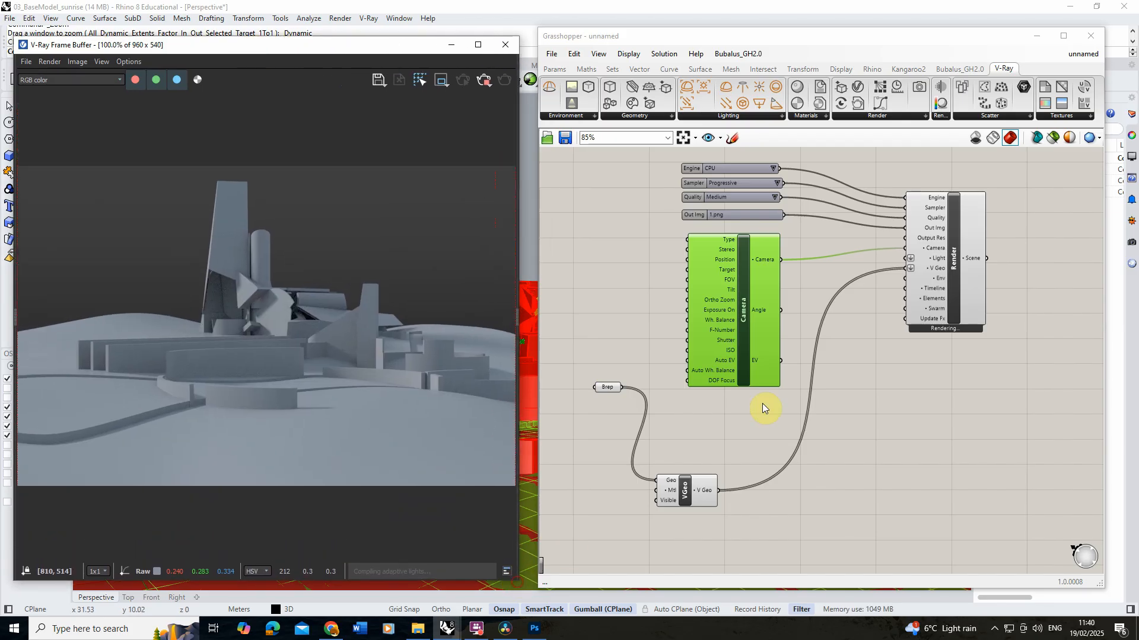
left_click(680, 318)
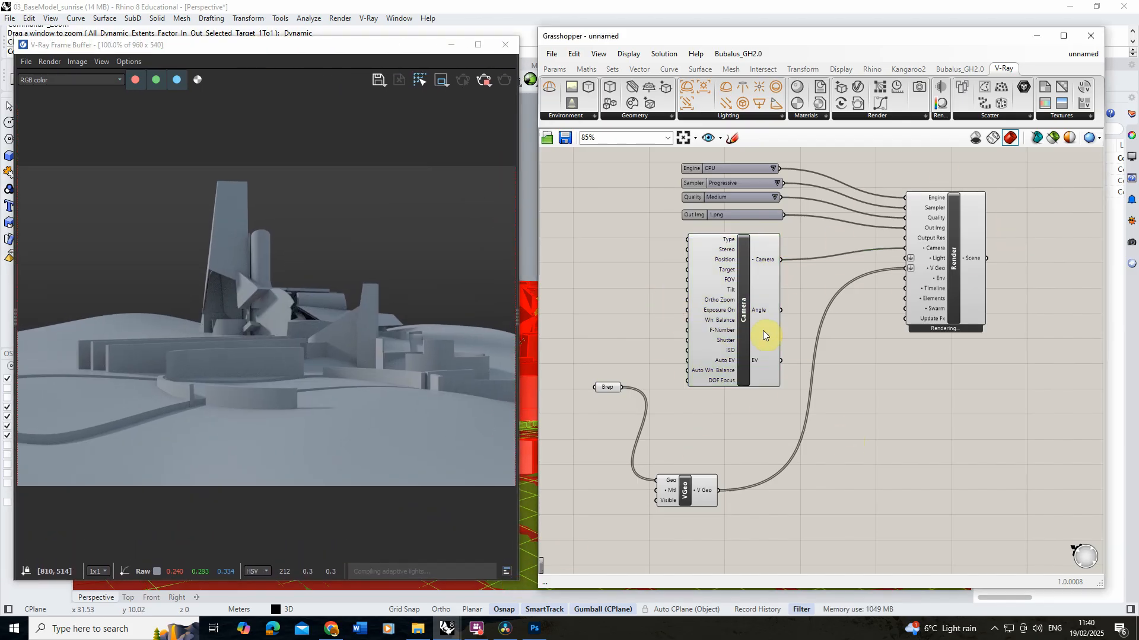
left_click(765, 283)
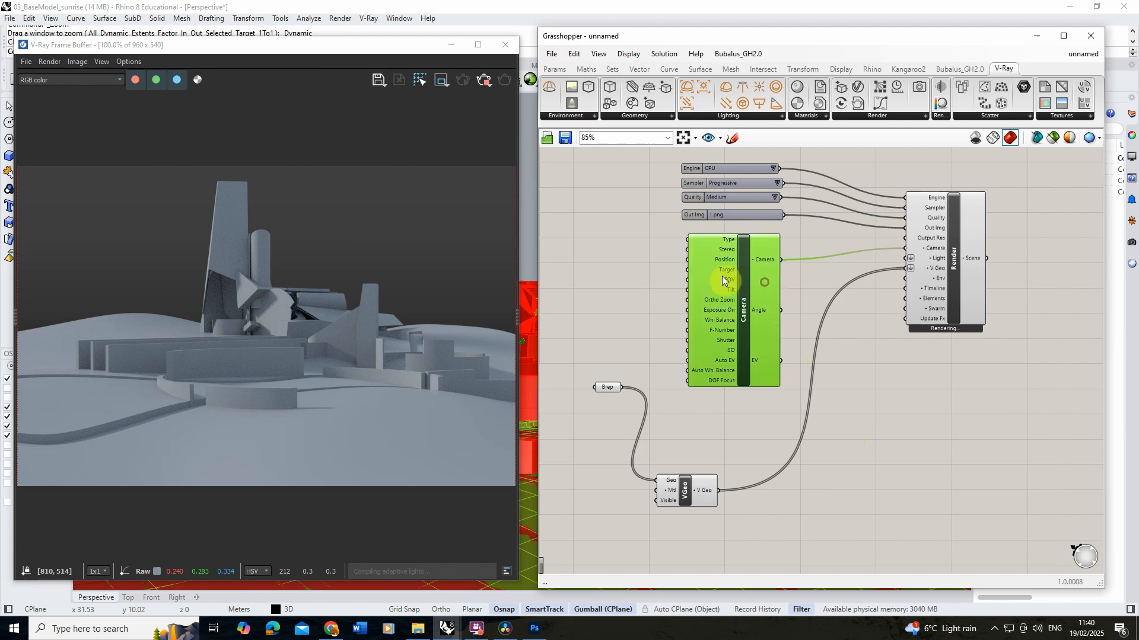
Tidy the canvas by moving the Brep parameter beside the VGeo component and shifting the Render component lower.
left_click(687, 494)
left_click(610, 331)
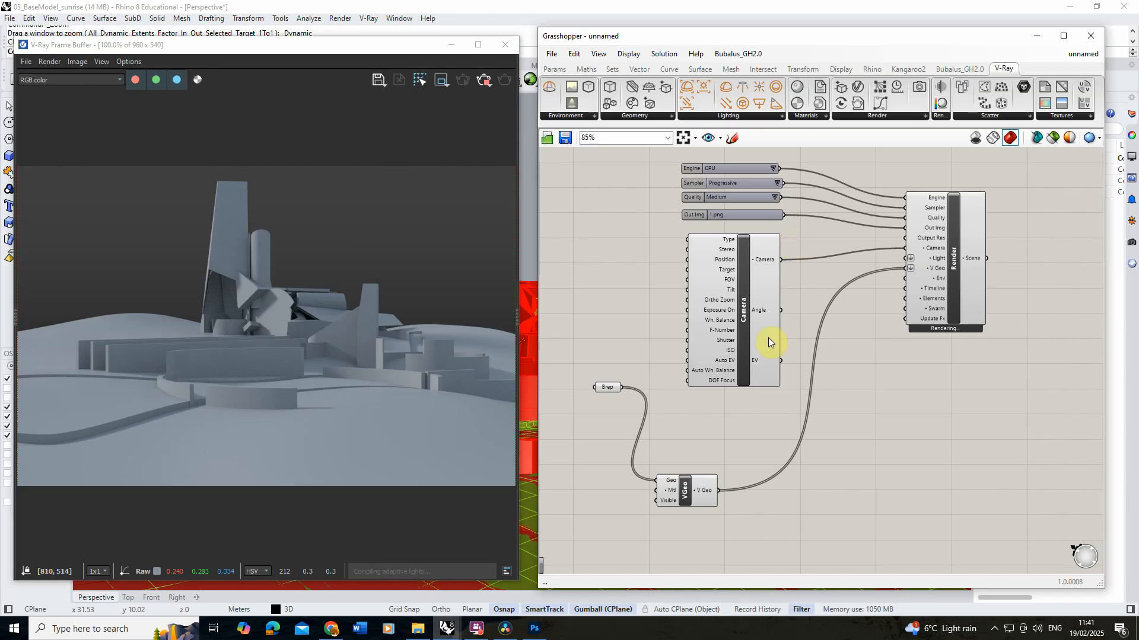
left_click_drag(605, 389, 619, 478)
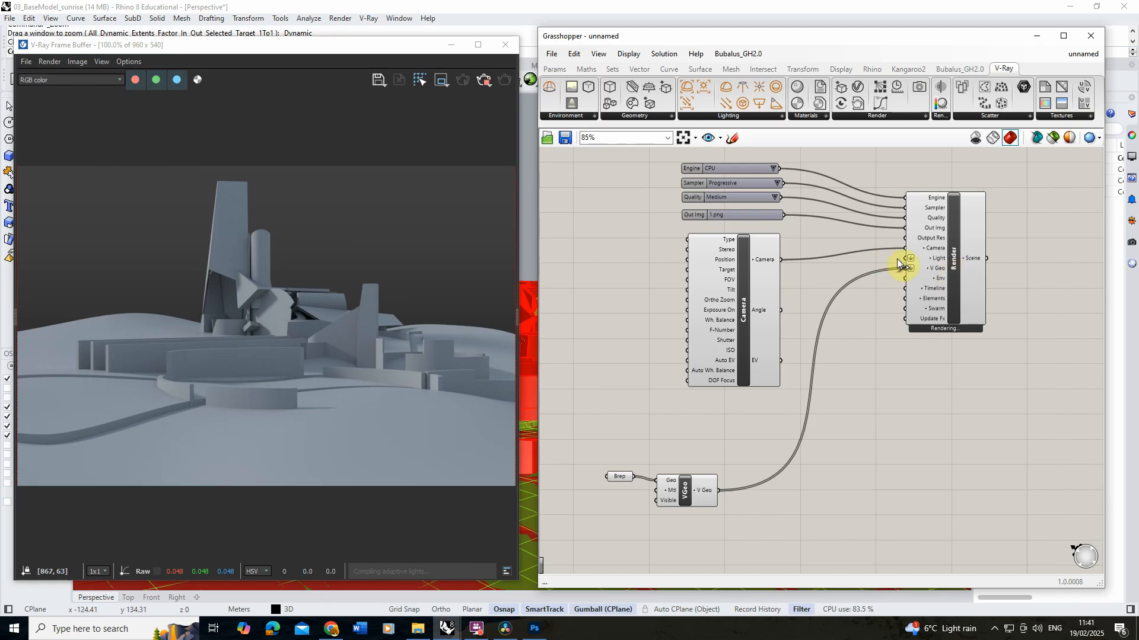
scroll(831, 237, "down", 2)
scroll(908, 274, "up", 2)
left_click_drag(918, 276, 930, 353)
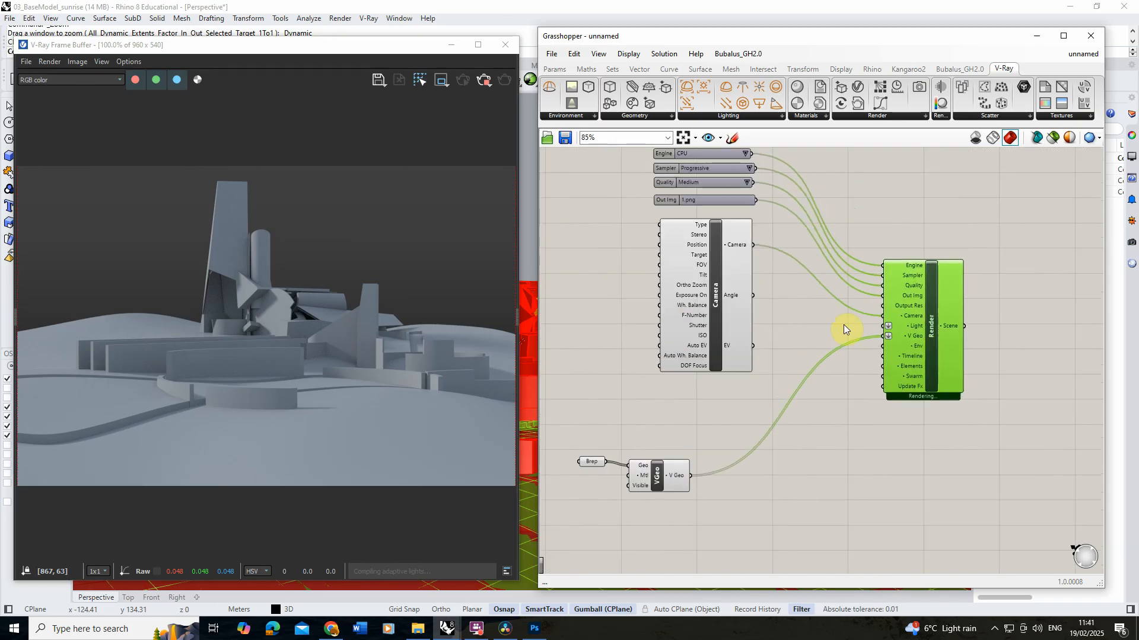
scroll(824, 325, "down", 1)
left_click(753, 384)
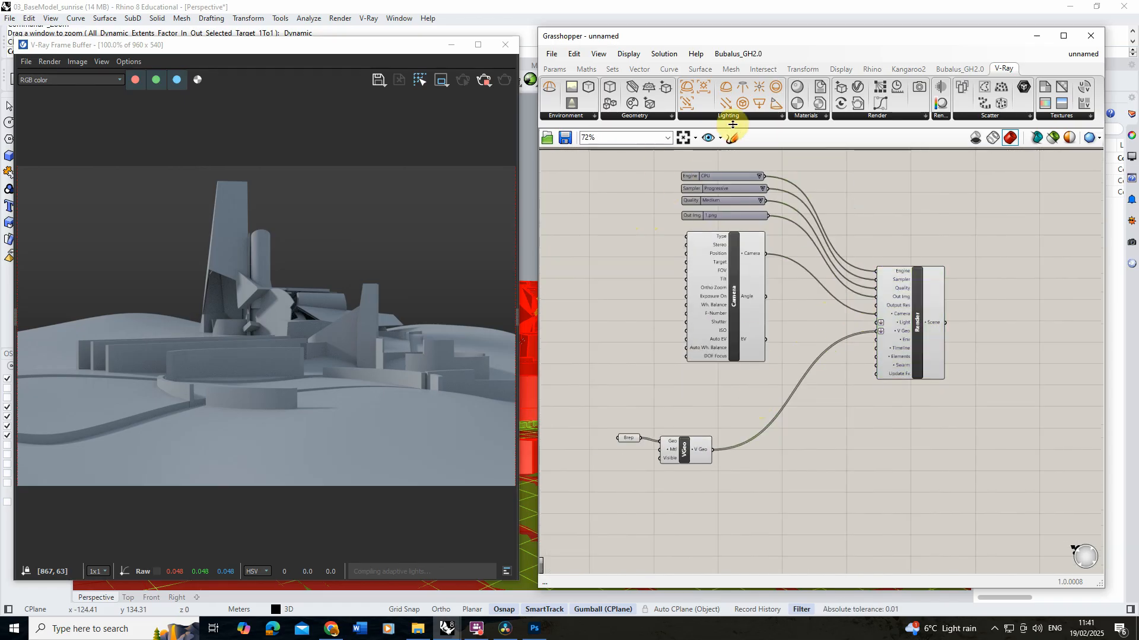
Add a V-Ray Light Sun component beside the Camera and connect its Light output to the Render component's Light input.
left_click(782, 117)
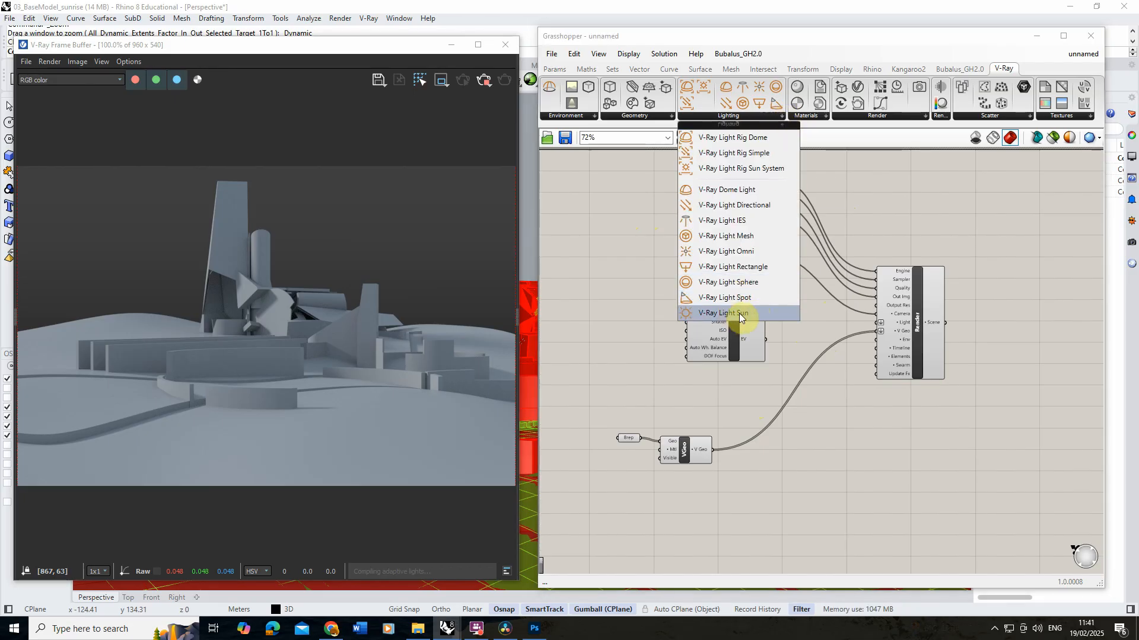
left_click(777, 313)
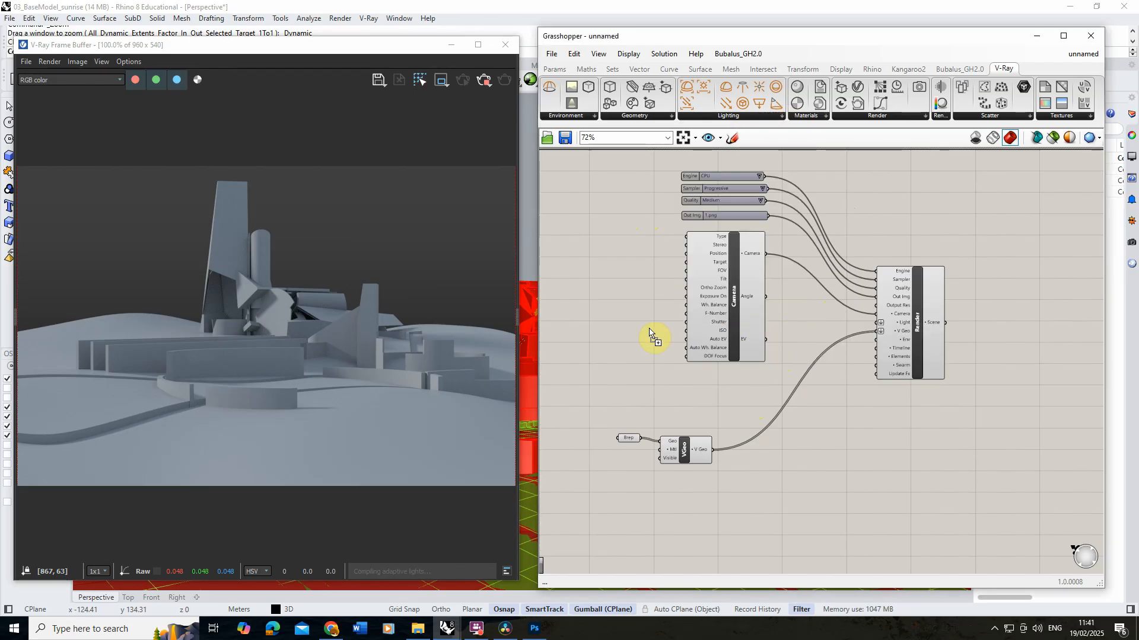
left_click(648, 338)
scroll(591, 361, "up", 2)
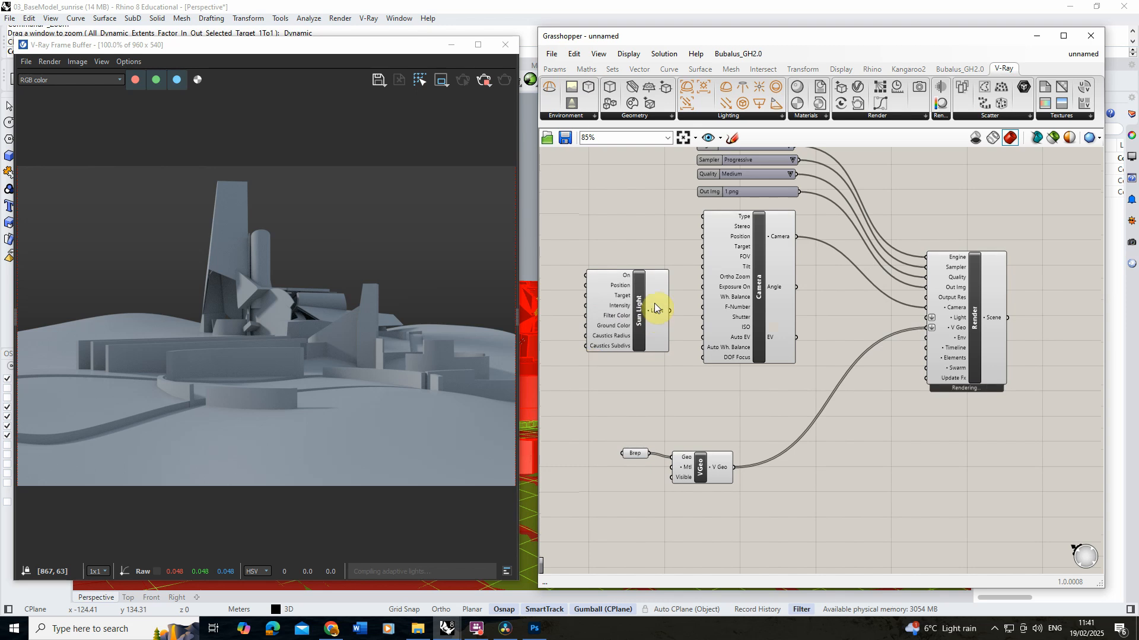
left_click_drag(672, 312, 919, 317)
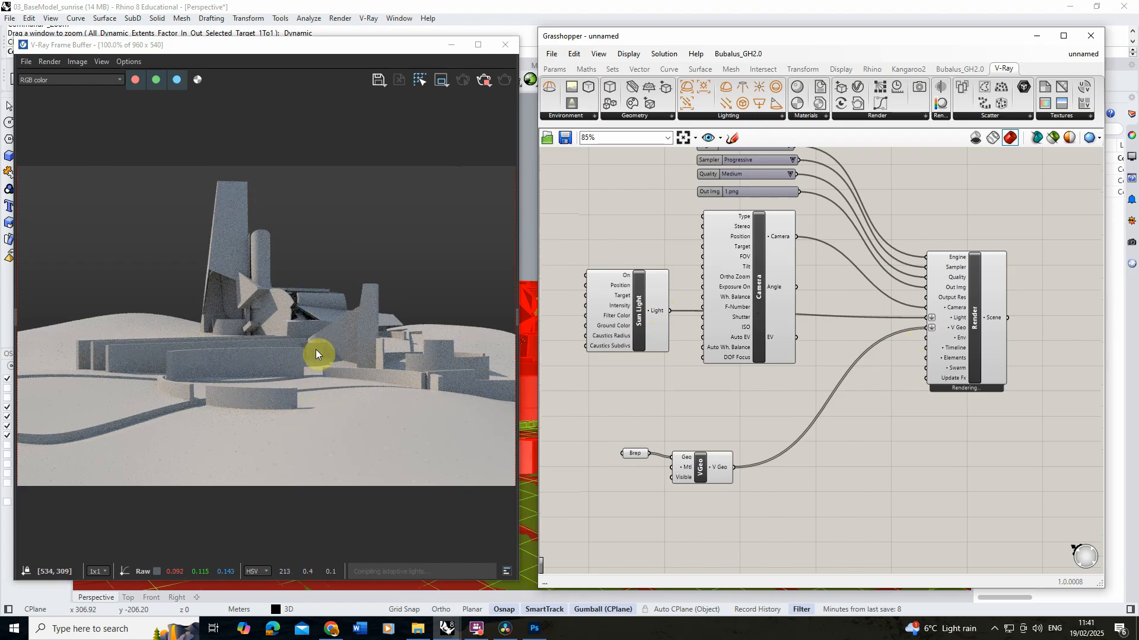
Check the Sun Light's Position input description, and shift the whole definition to the right on the canvas.
scroll(579, 279, "up", 4)
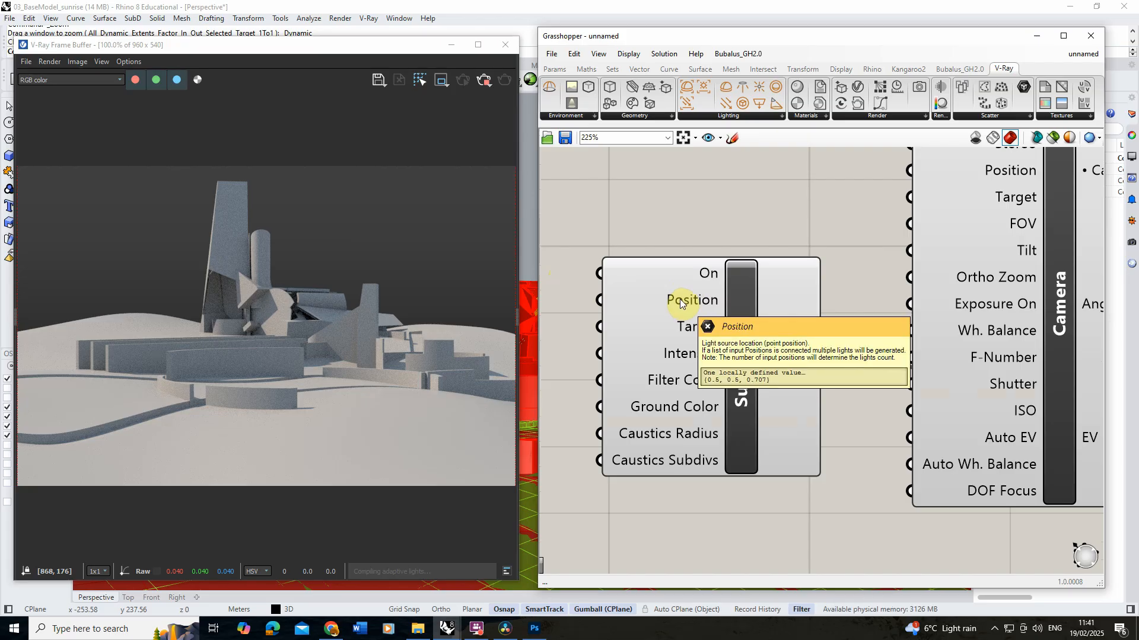
scroll(679, 303, "down", 5)
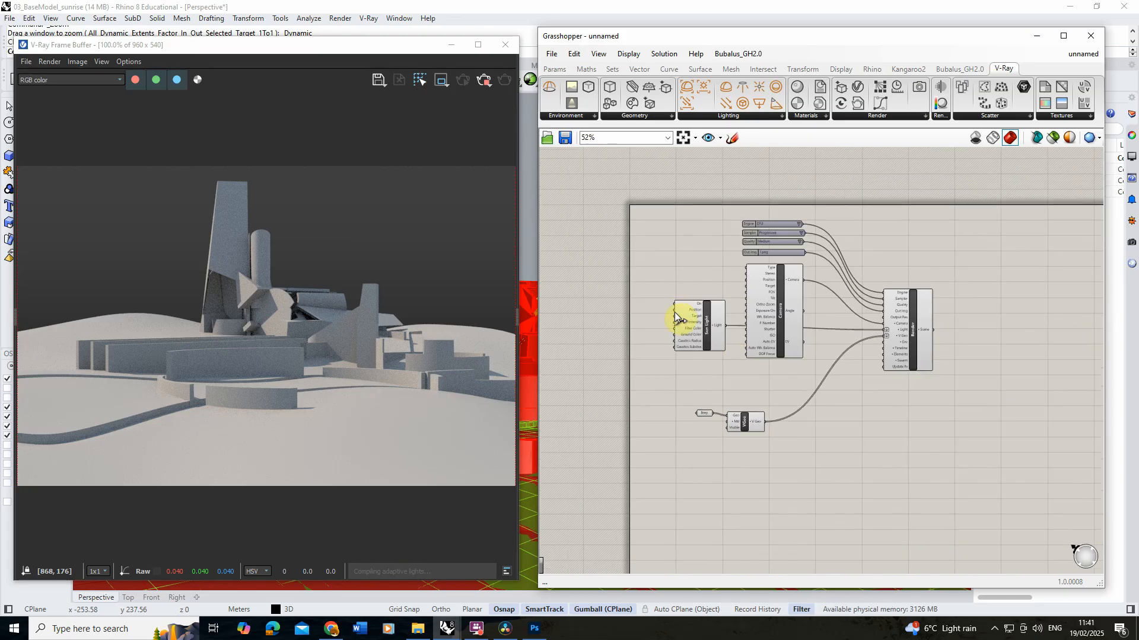
left_click_drag(949, 528, 681, 217)
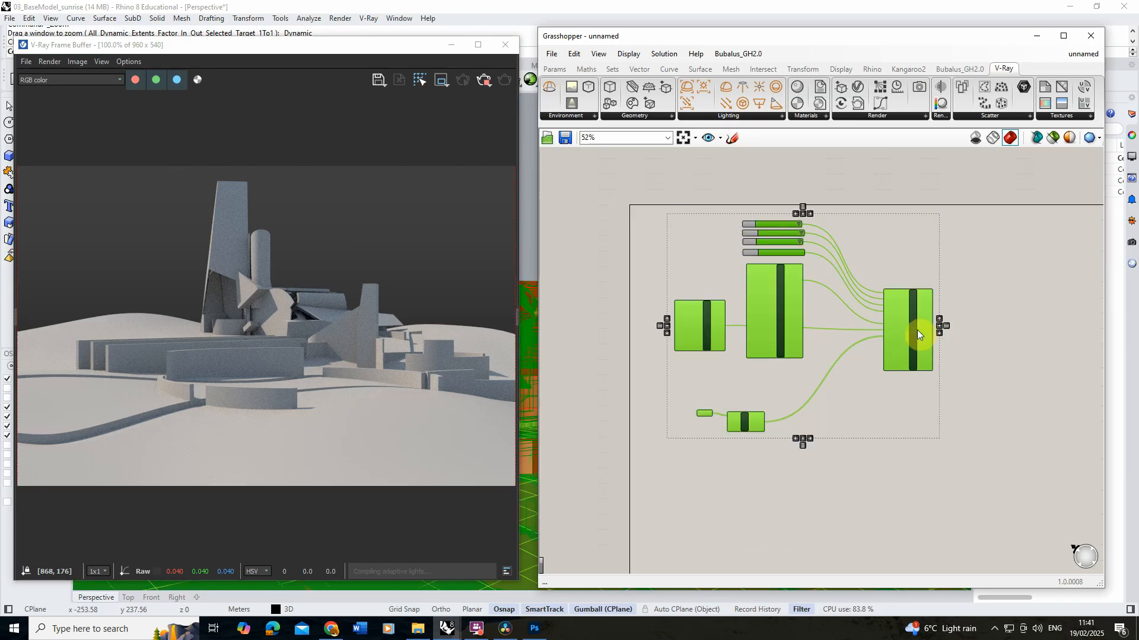
left_click_drag(917, 330, 995, 338)
left_click(1024, 261)
scroll(784, 351, "up", 4)
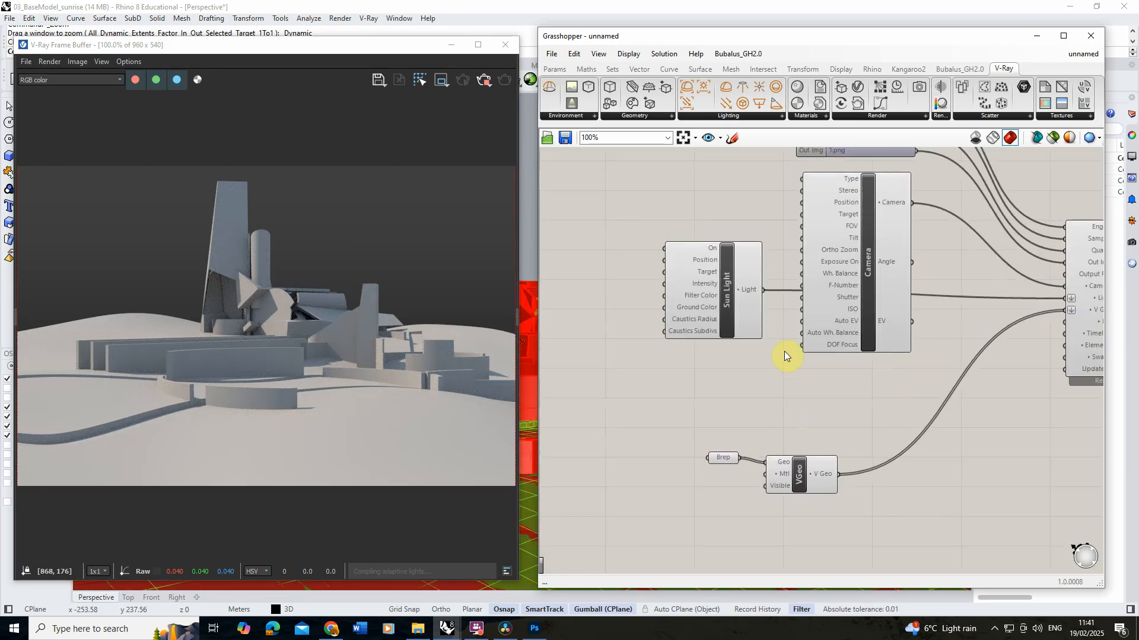
Move the Sun Light component down and the Camera with its render setting inputs up to space them apart.
left_click_drag(738, 304, 742, 336)
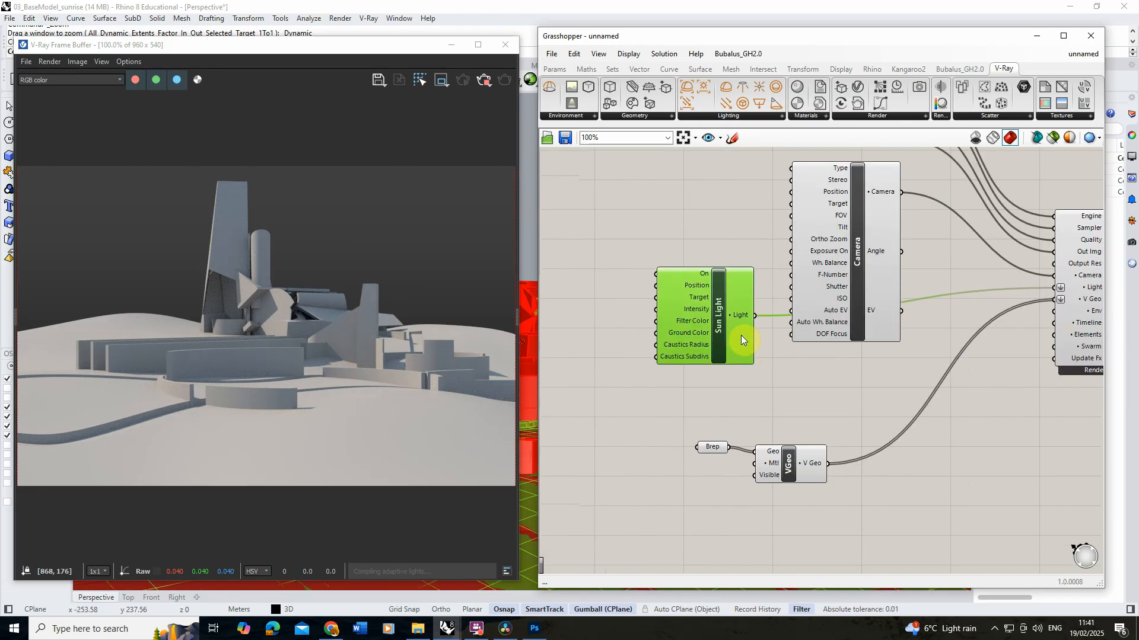
scroll(855, 395, "down", 2)
scroll(862, 300, "up", 1)
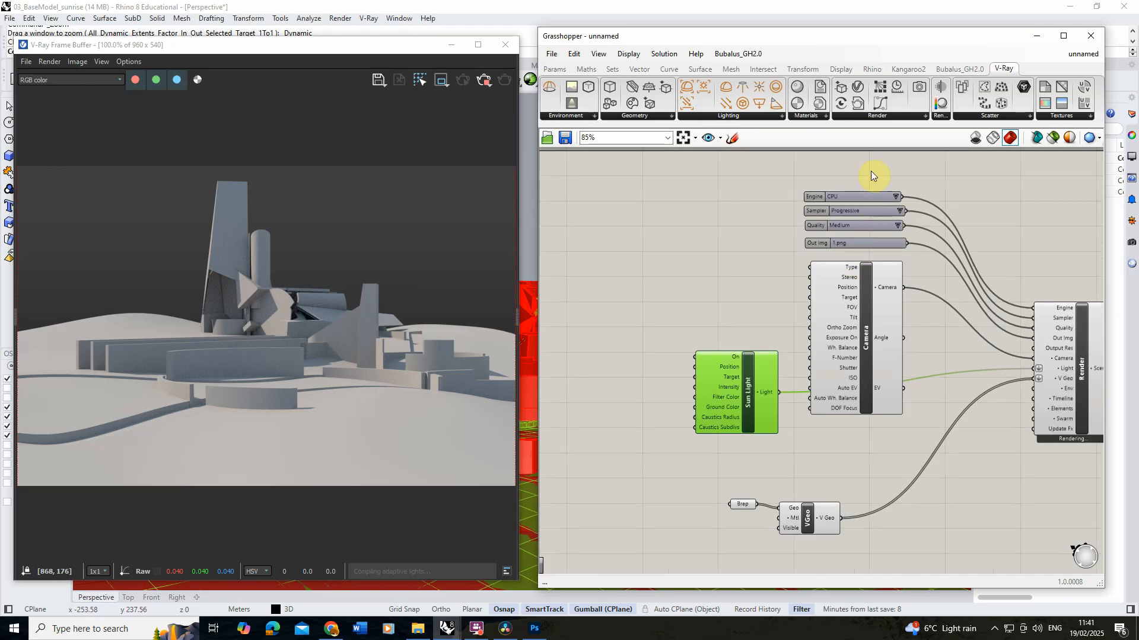
left_click_drag(872, 172, 836, 308)
left_click_drag(860, 356, 859, 333)
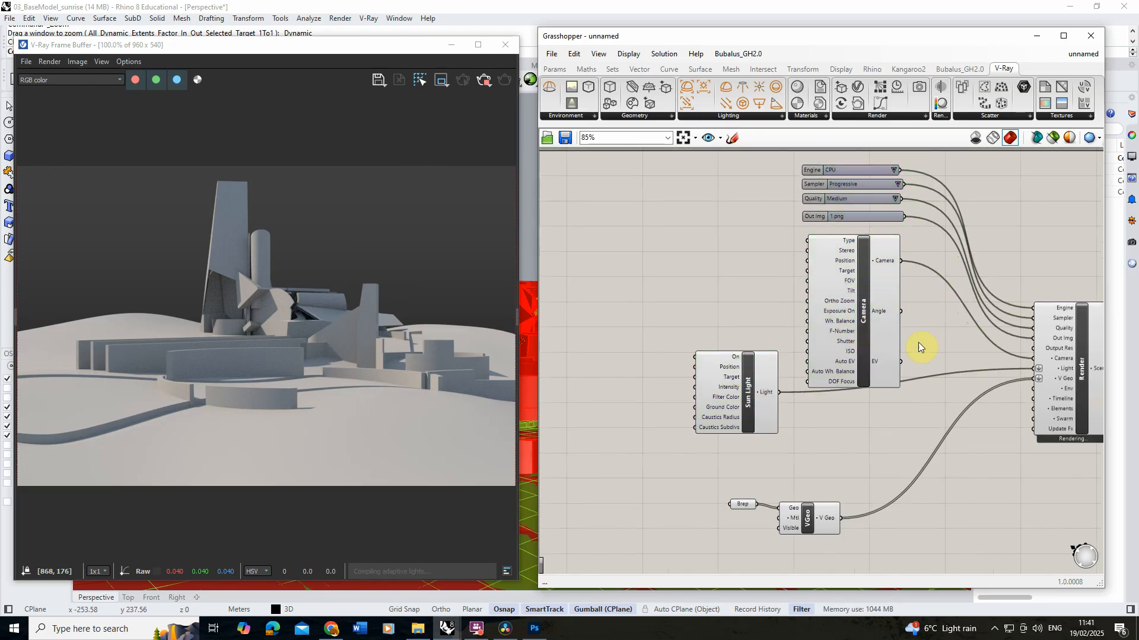
Add a Construct Point component beside the Sun Light and connect its point output to the Sun Light's Position input.
scroll(719, 339, "up", 3)
mouse_move(731, 345)
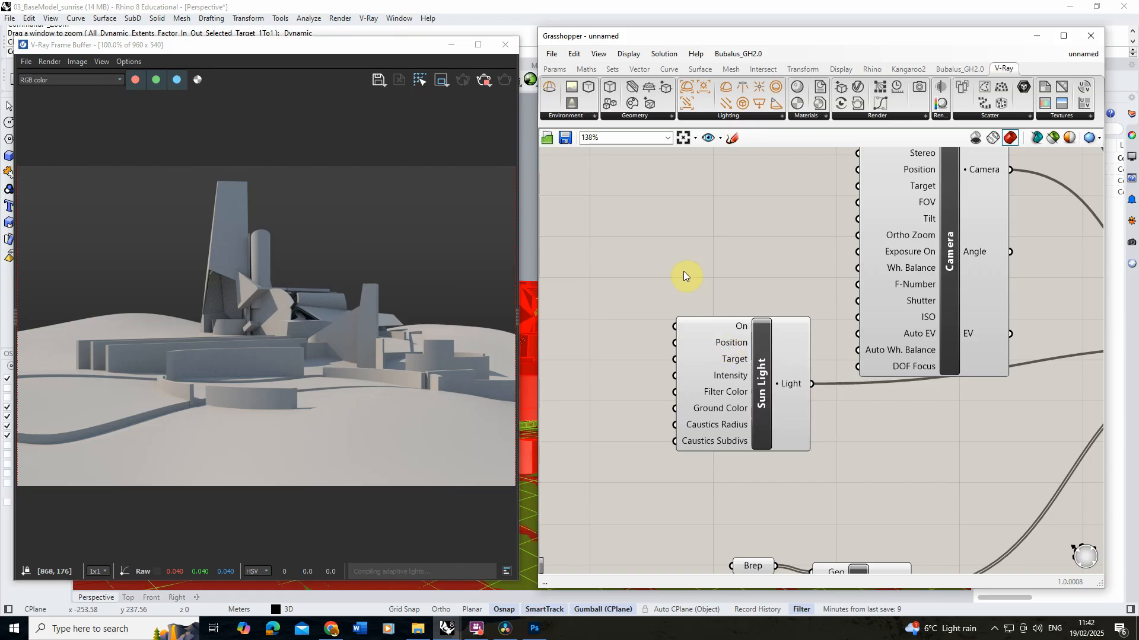
left_click(640, 70)
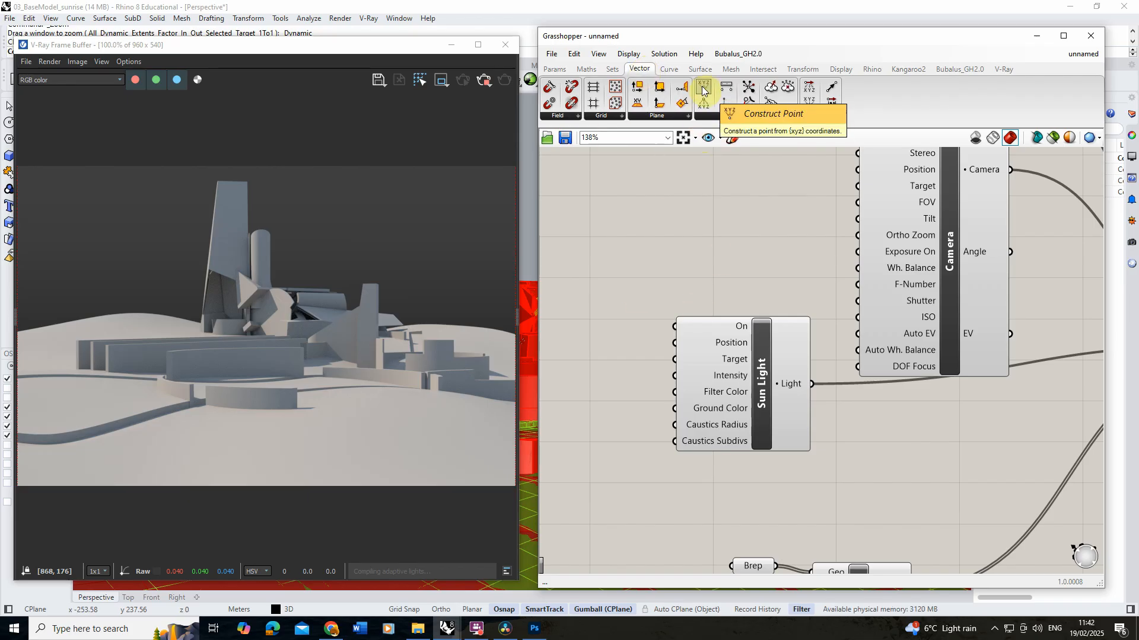
left_click_drag(703, 88, 637, 240)
scroll(805, 211, "down", 3)
scroll(600, 217, "up", 2)
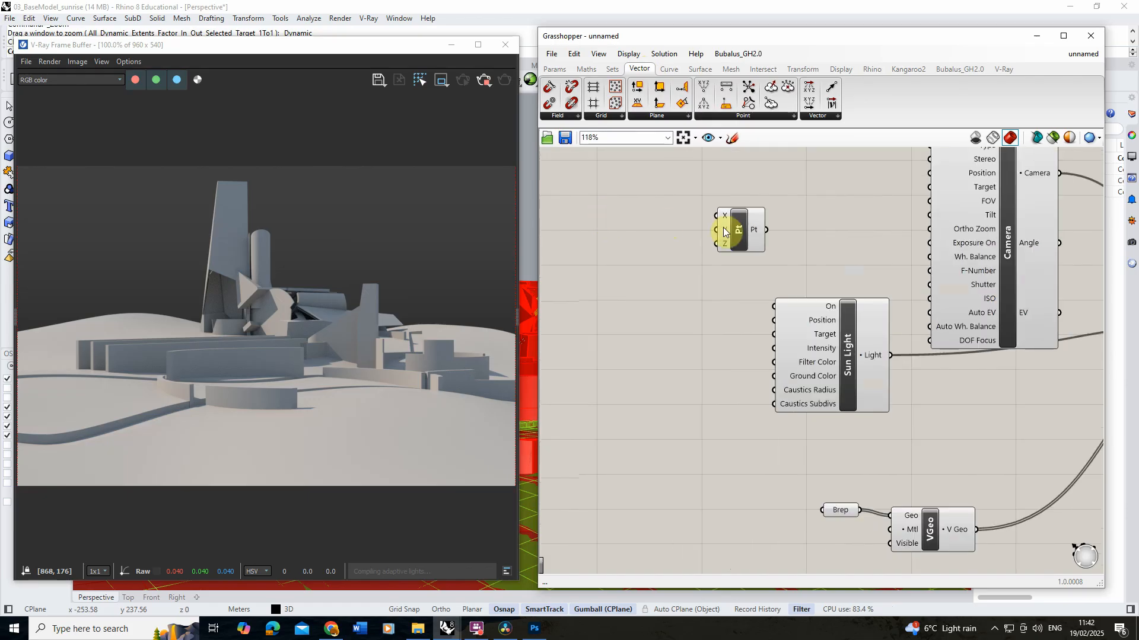
left_click_drag(738, 234, 768, 330)
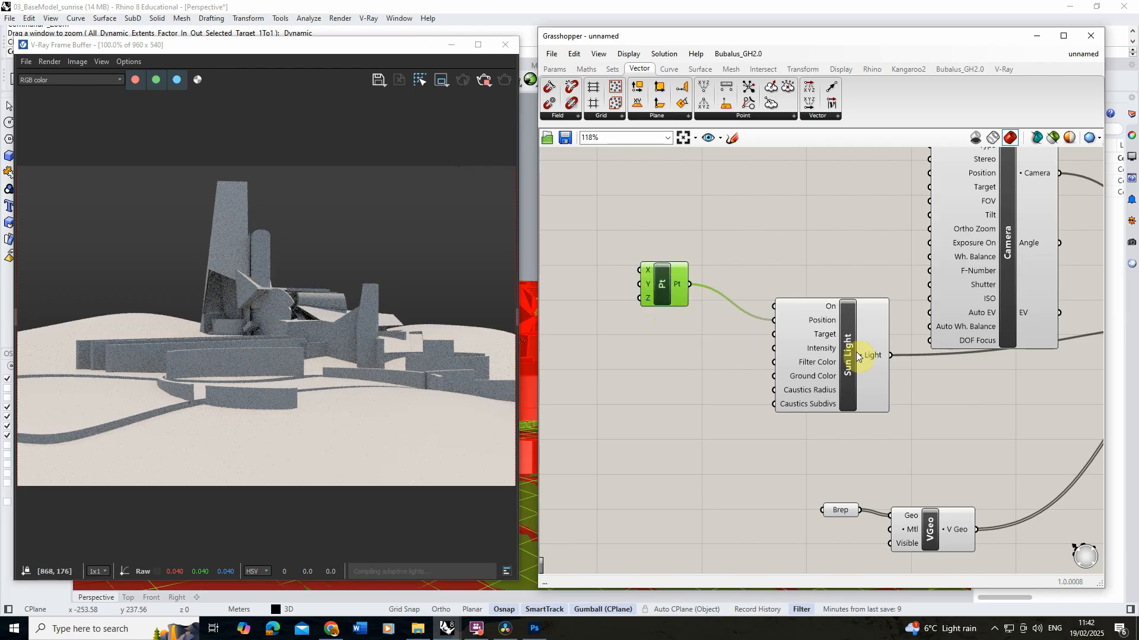
mouse_move(824, 325)
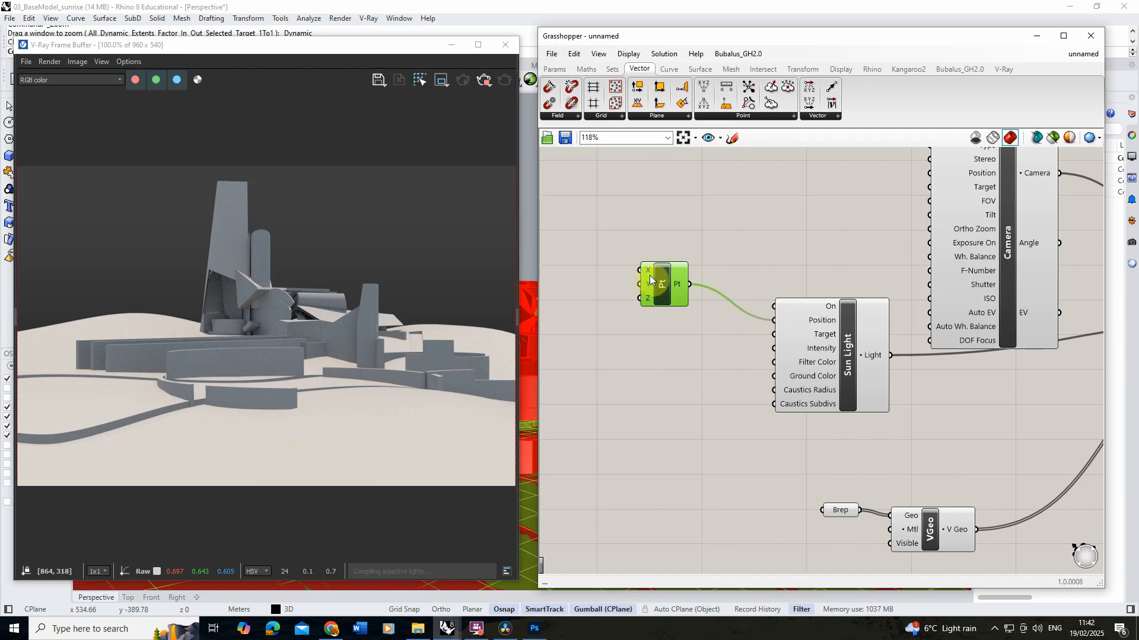
Add a number slider above Construct Point and configure it for integers with a maximum of 100.
left_click(556, 70)
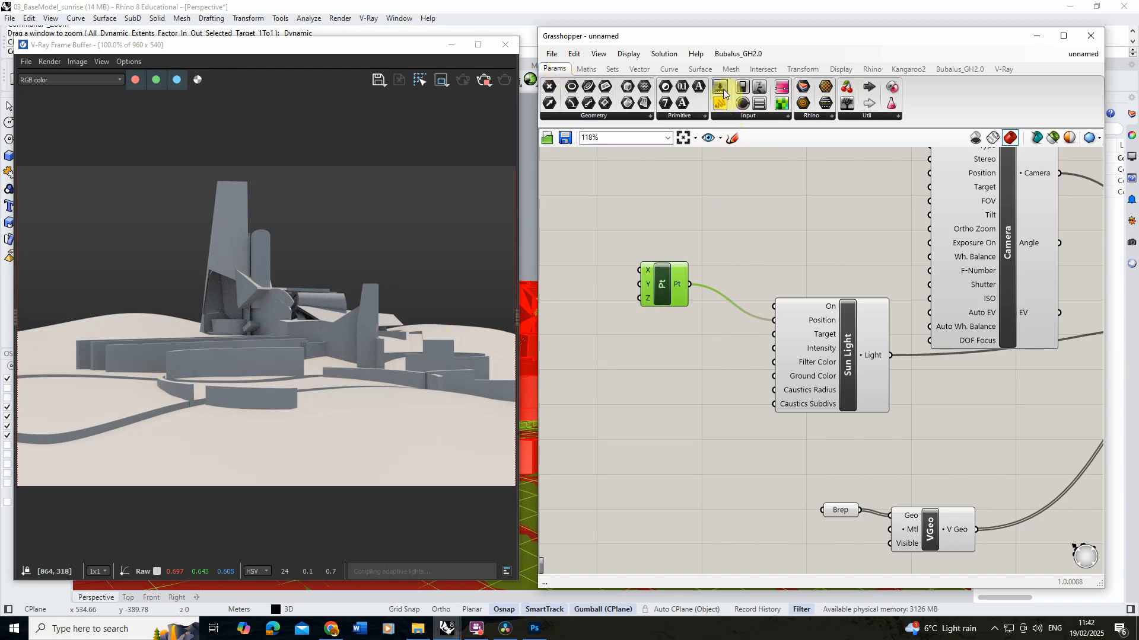
left_click_drag(723, 93, 638, 215)
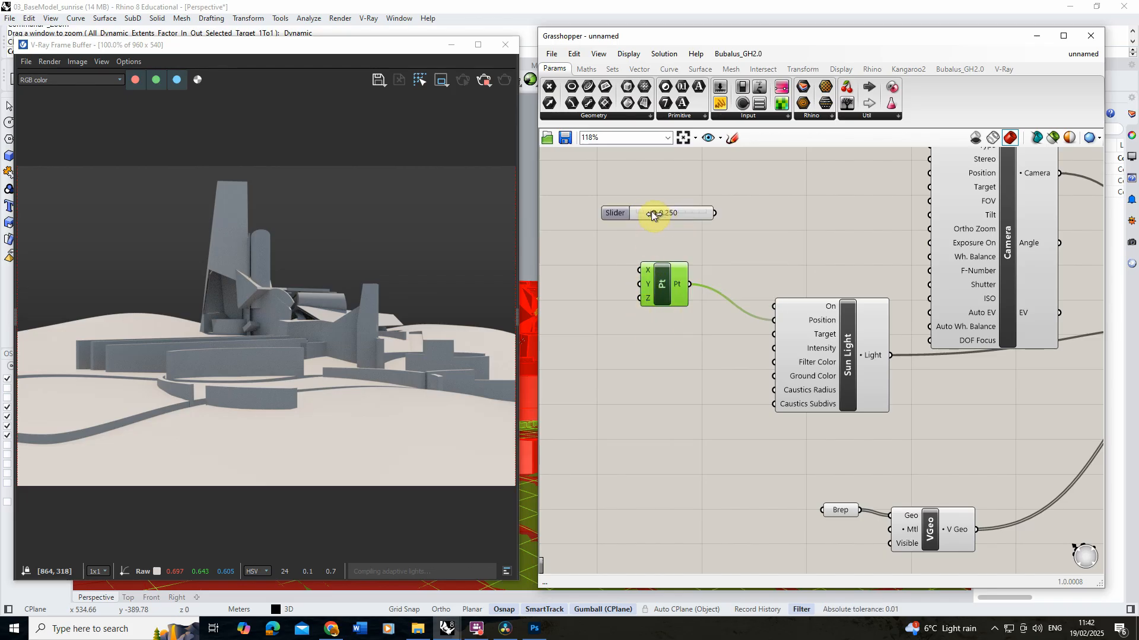
left_click(675, 215)
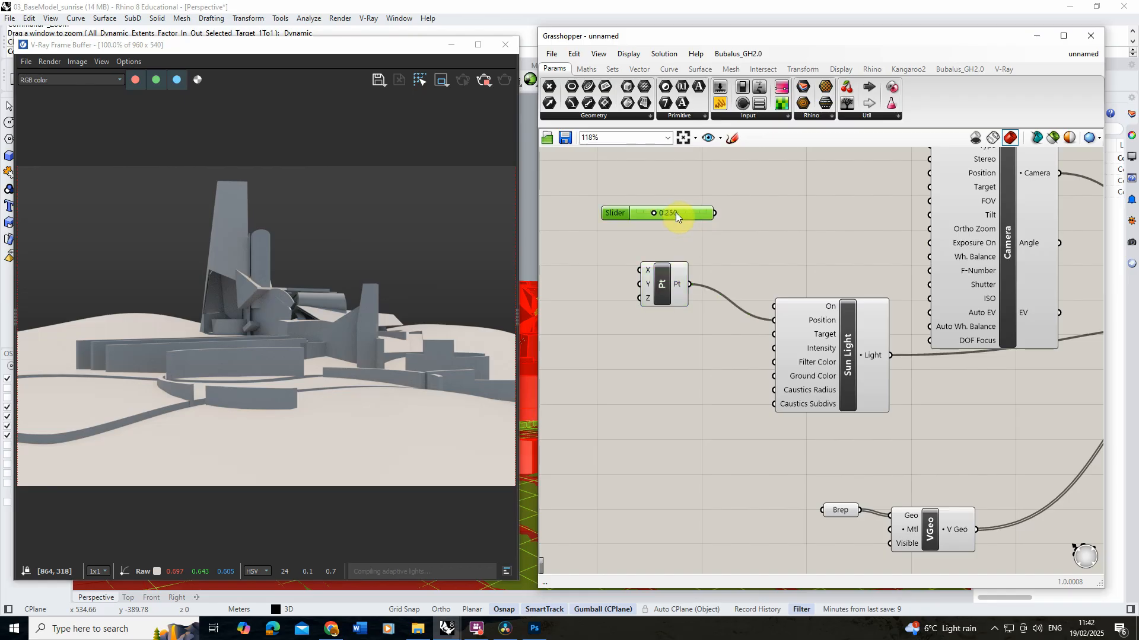
right_click(668, 216)
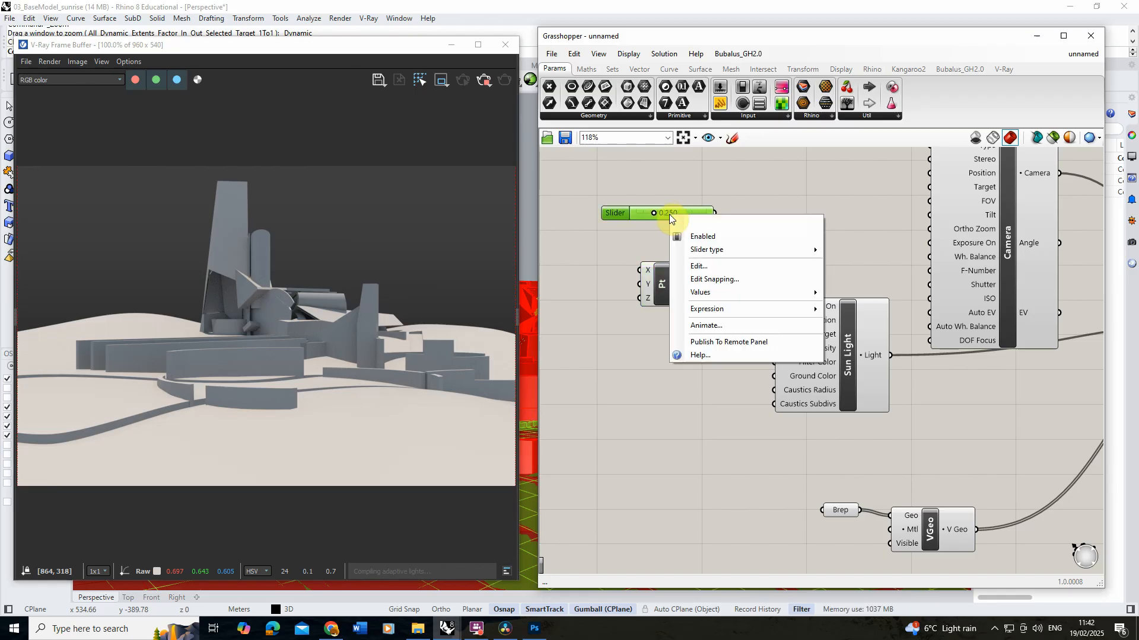
left_click(697, 268)
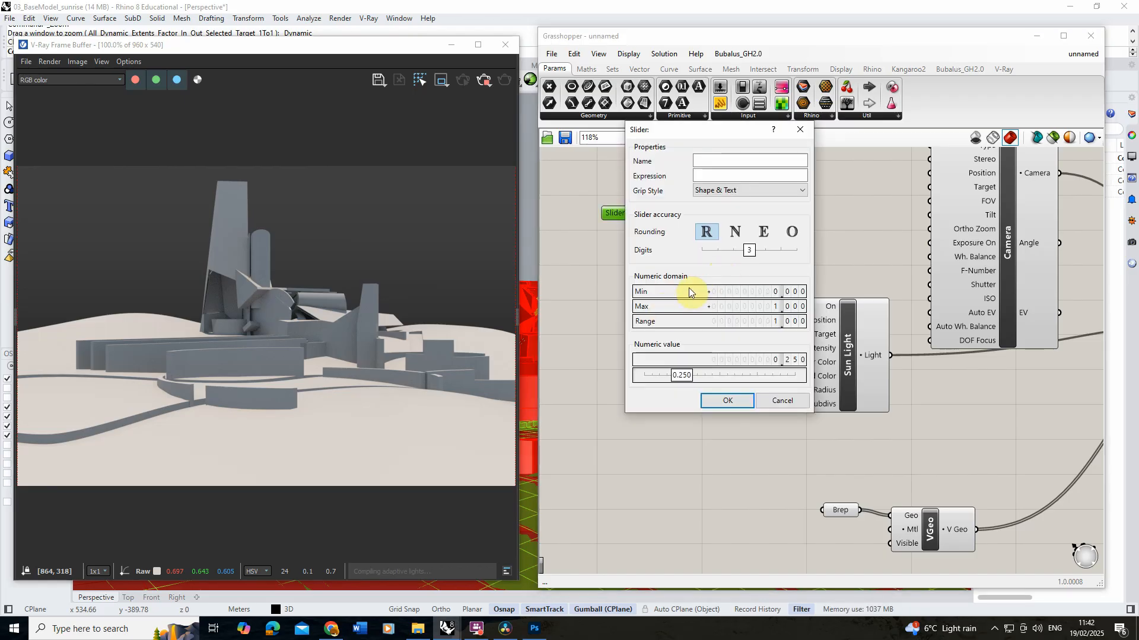
left_click(736, 234)
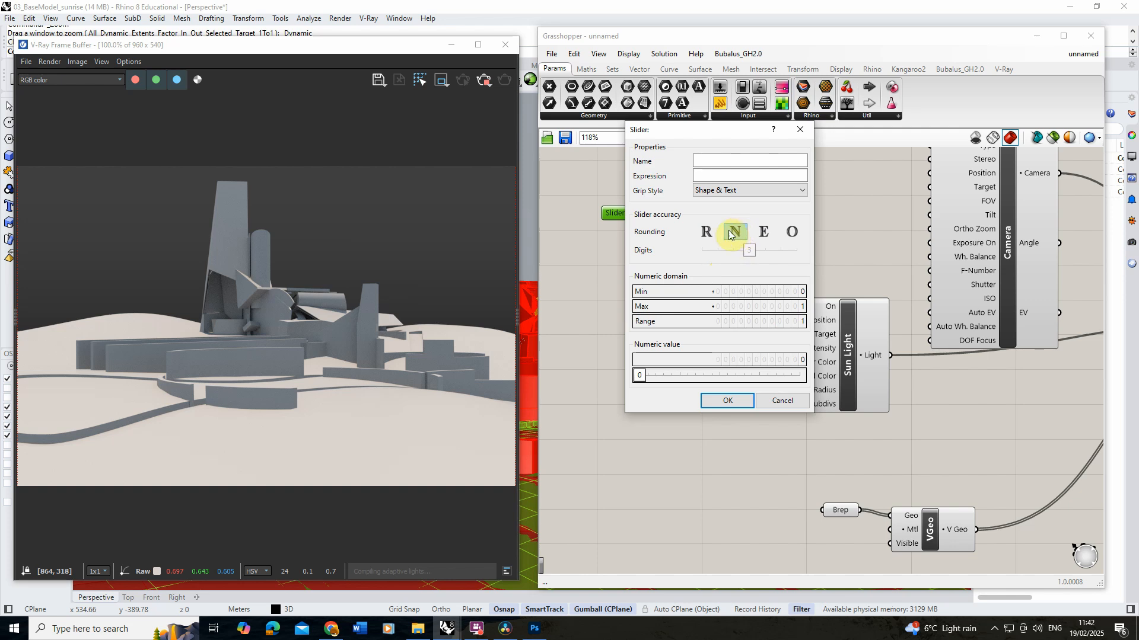
double_click(801, 307)
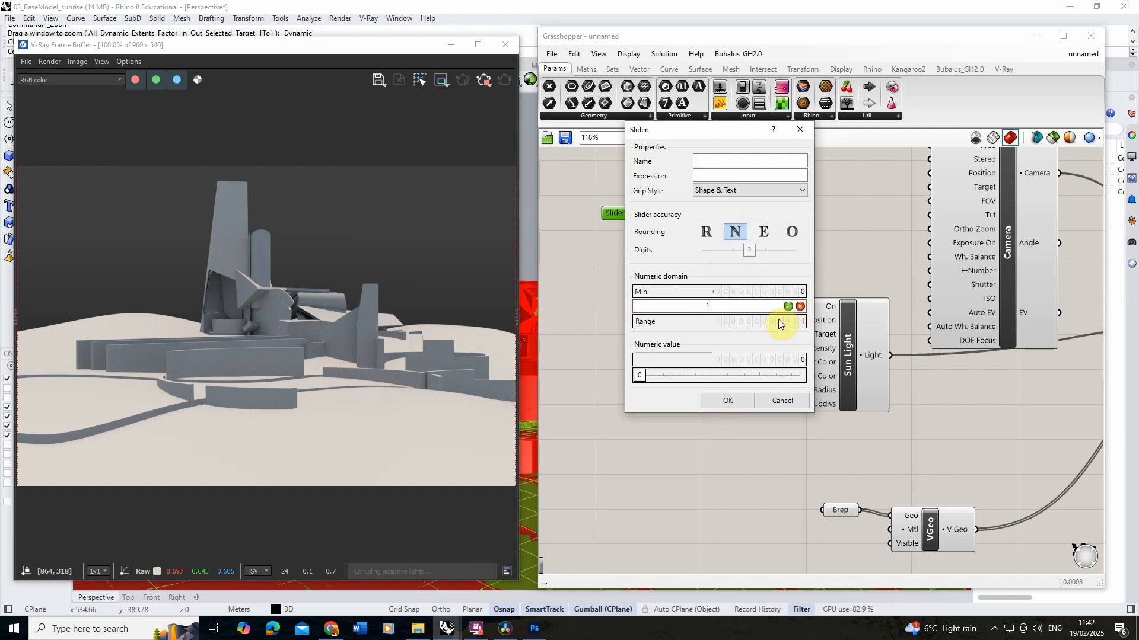
type("100")
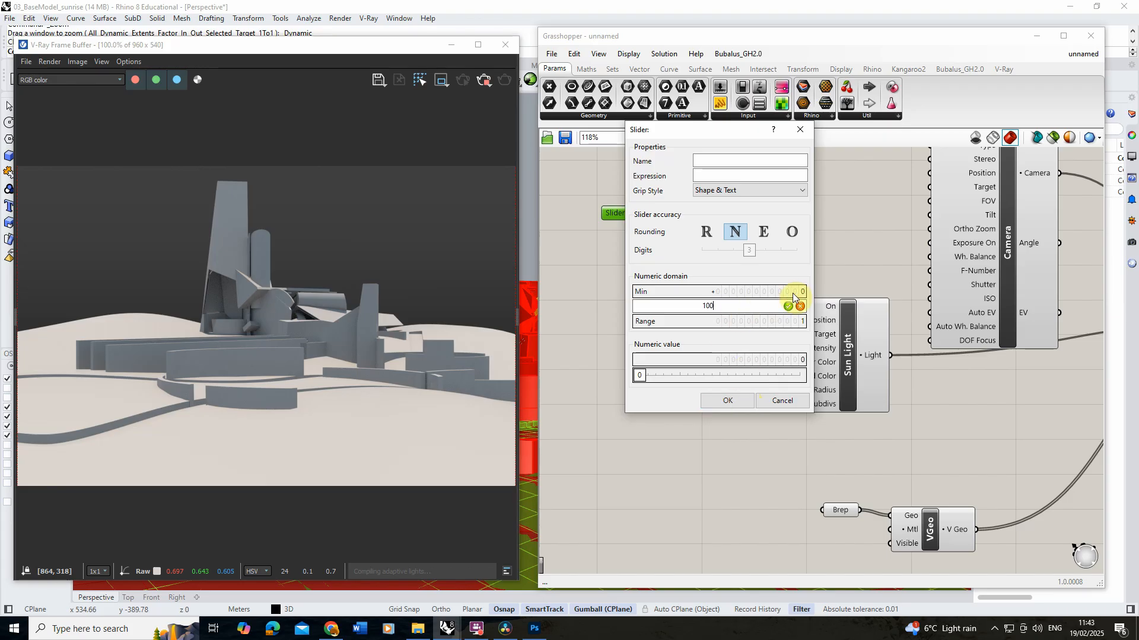
left_click(728, 400)
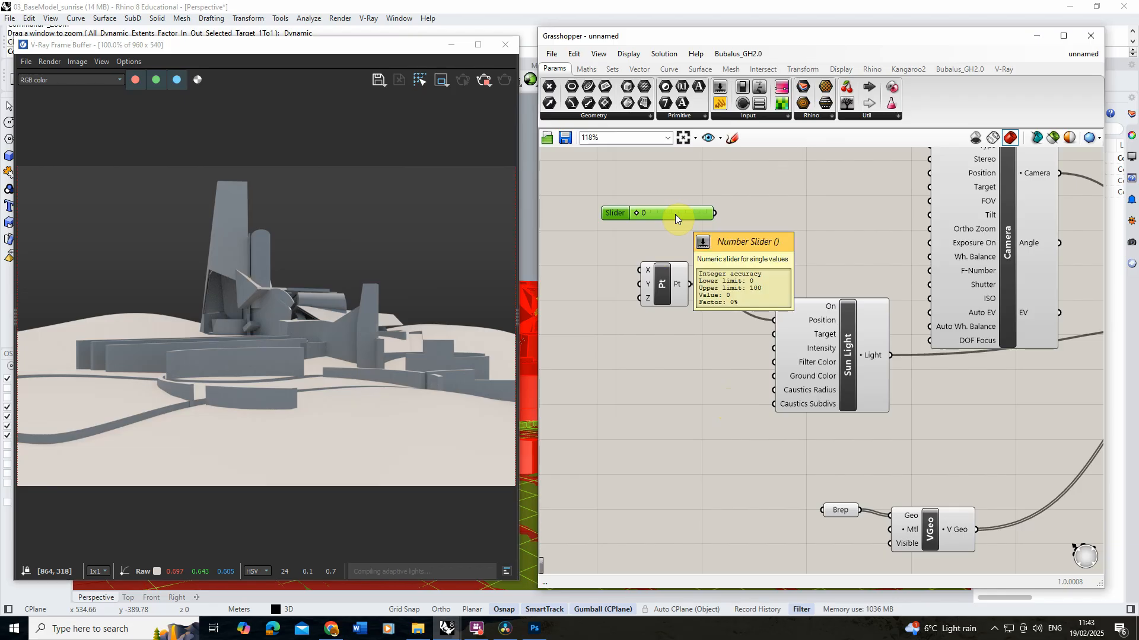
Duplicate the number slider twice, and make room beside the Construct Point component for the copies.
key("ctrl+c")
key("ctrl+v")
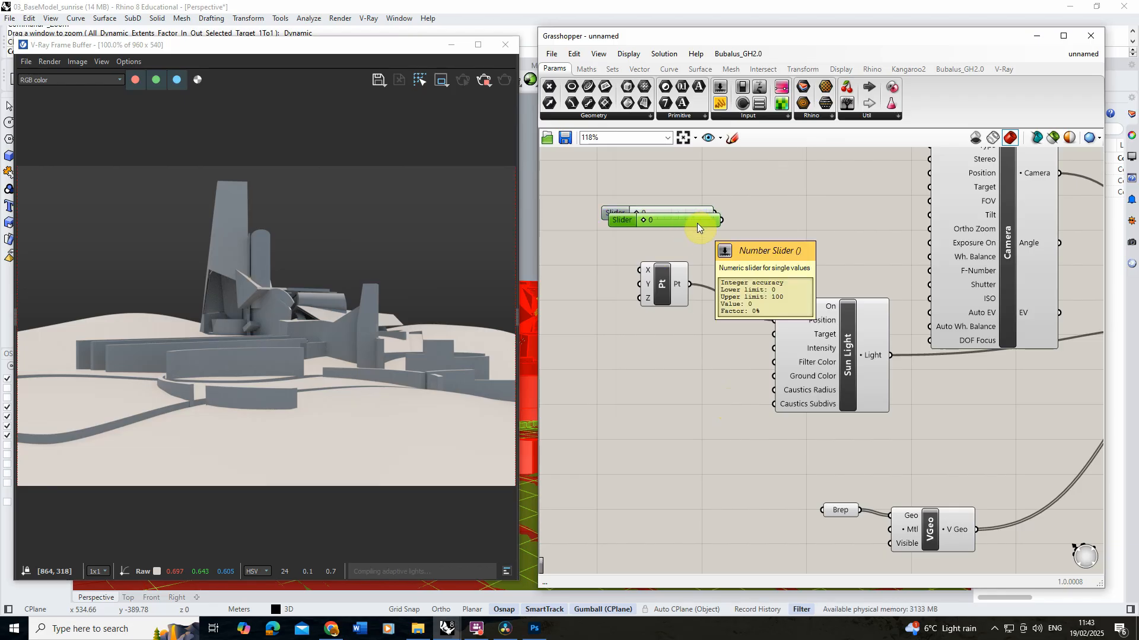
key("ctrl+v")
right_click_drag(866, 286, 960, 304)
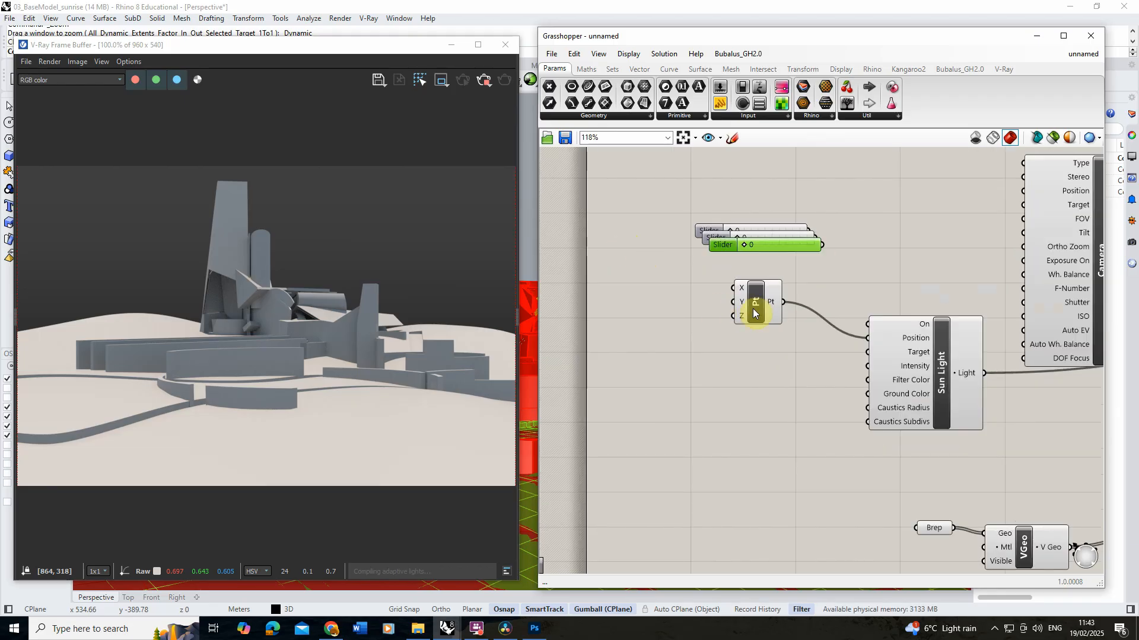
left_click_drag(753, 313, 797, 318)
left_click_drag(774, 245, 711, 338)
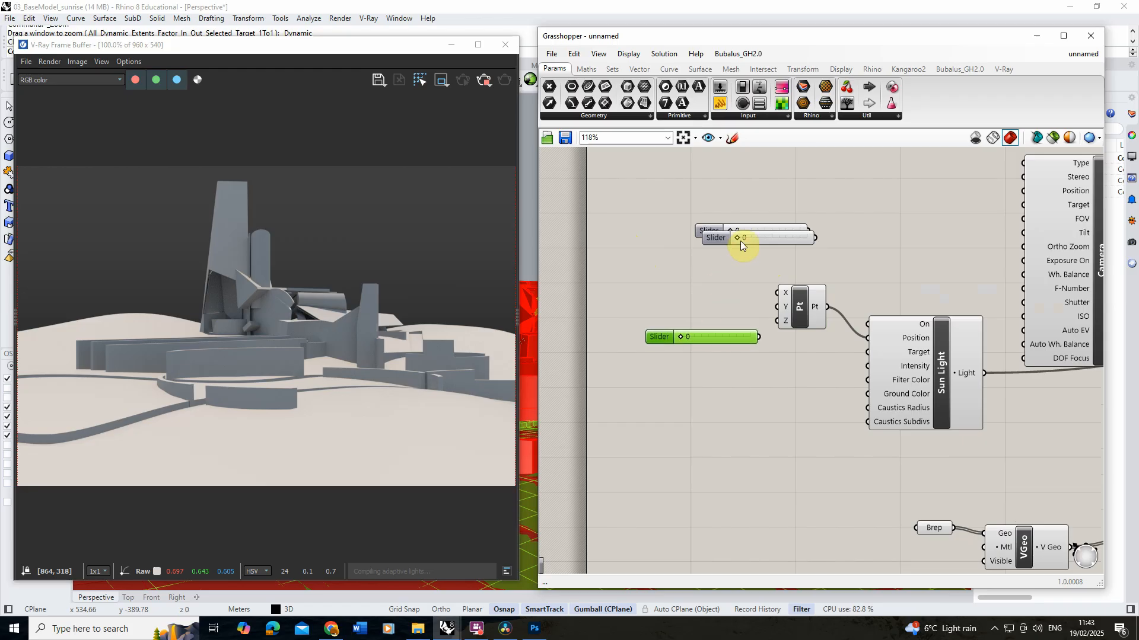
Connect the three sliders to the X, Y and Z inputs of Construct Point and line them up in a column.
left_click_drag(740, 241, 778, 293)
left_click_drag(753, 302, 707, 306)
left_click(720, 304)
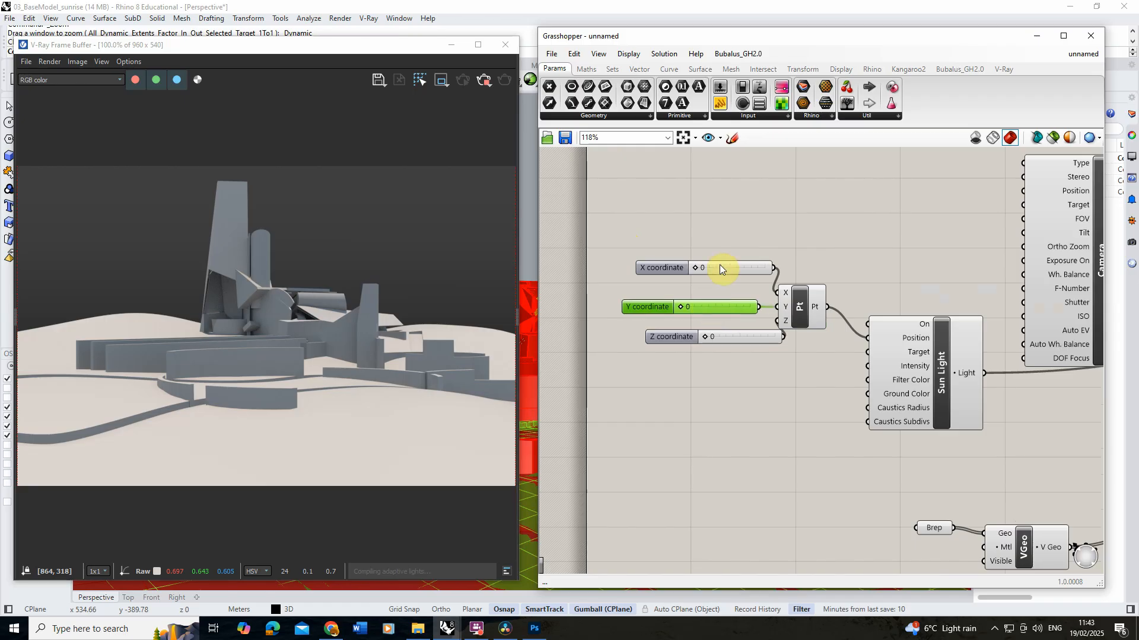
left_click_drag(720, 266, 707, 267)
left_click_drag(732, 338, 709, 339)
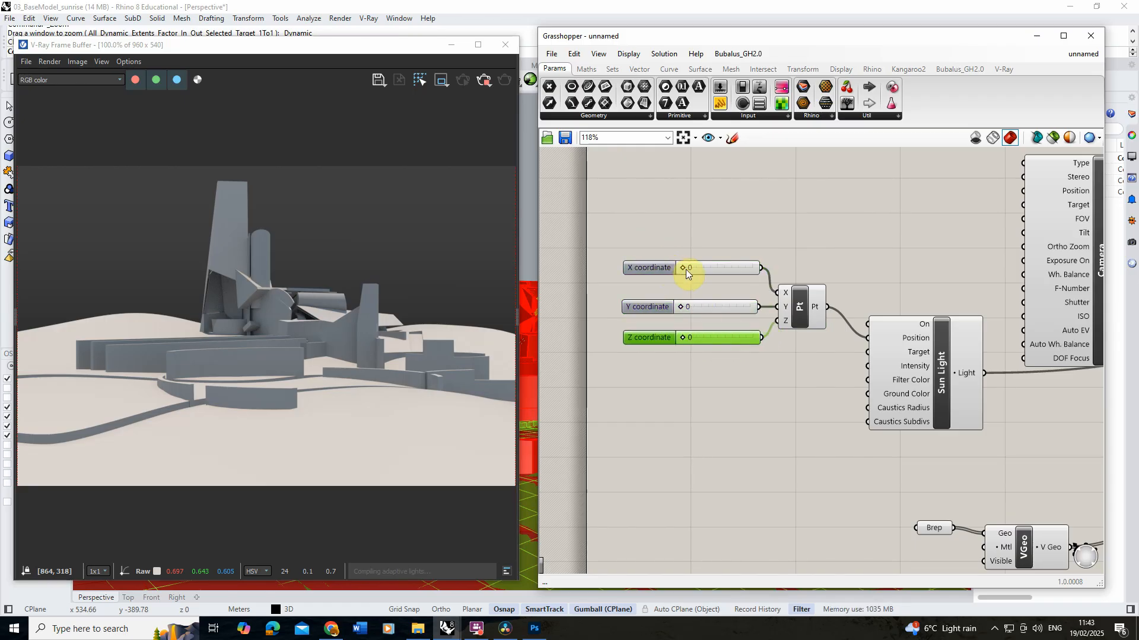
Set the X coordinate slider to 12 and the Y coordinate slider to 18.
left_click_drag(684, 269, 692, 269)
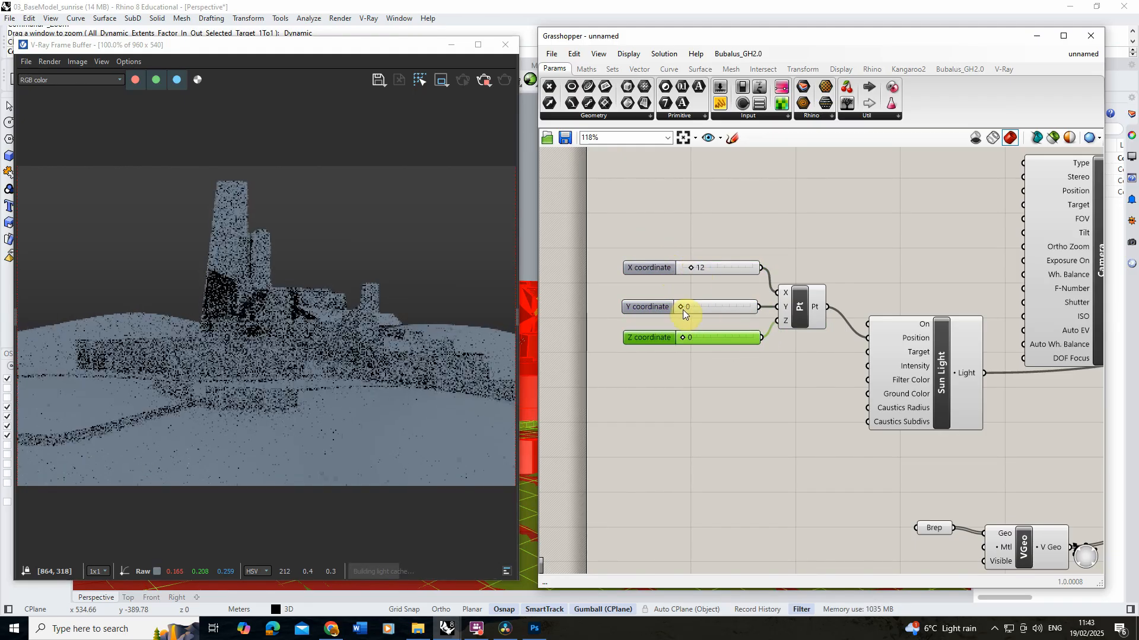
left_click_drag(683, 314, 695, 311)
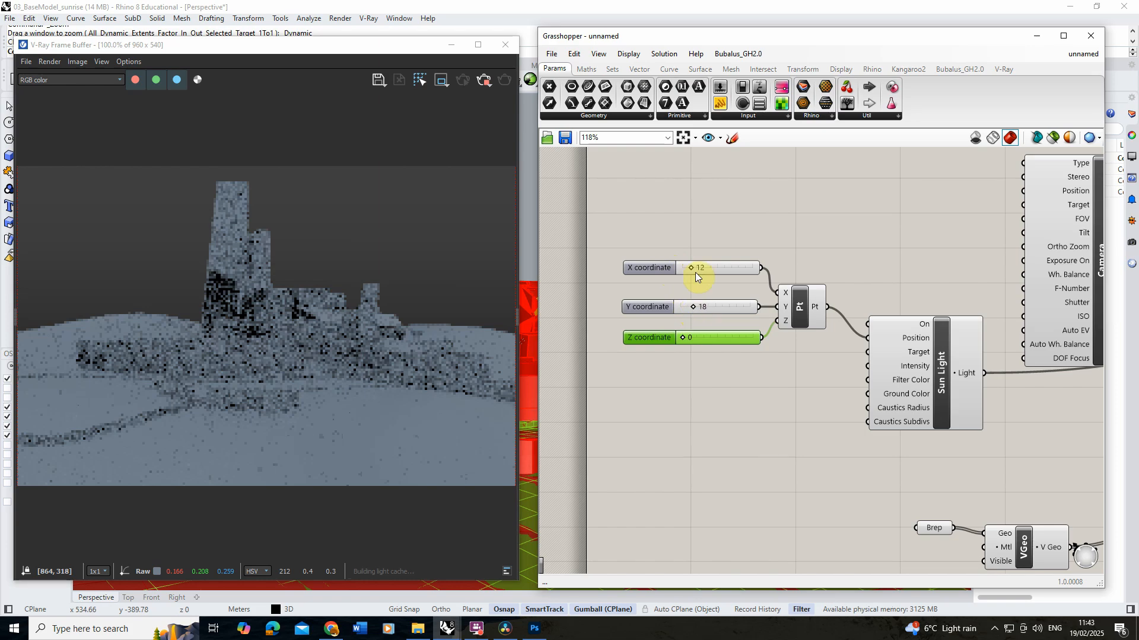
Hide the render frame buffer and examine the sun light's position around the model in the Perspective viewport.
left_click(451, 45)
left_click_drag(301, 319, 367, 320)
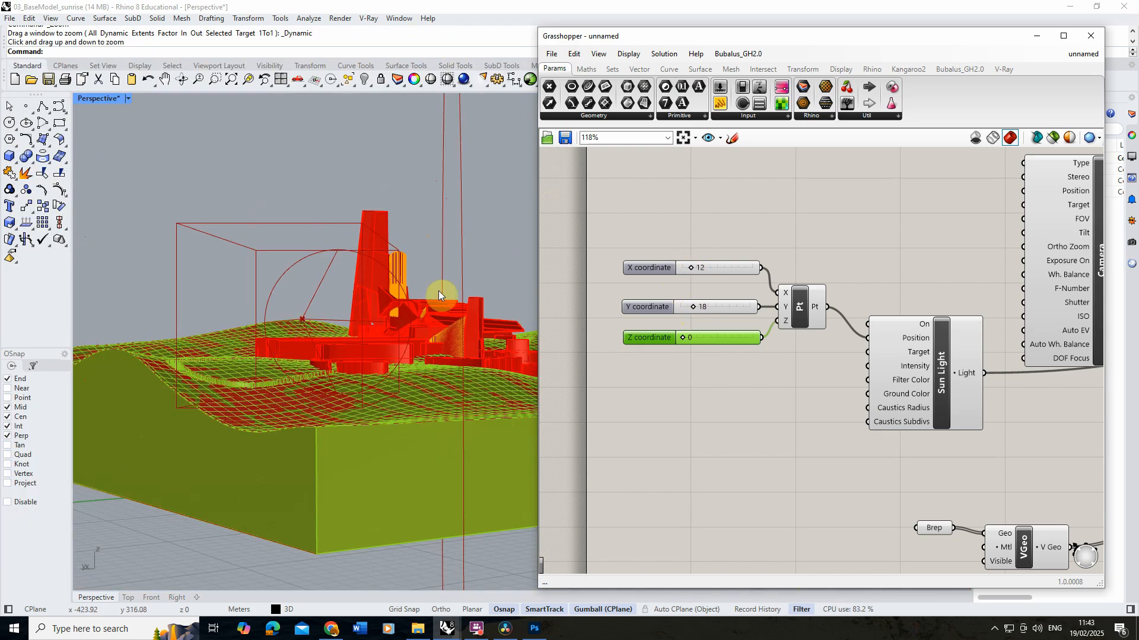
right_click_drag(439, 296, 241, 290)
scroll(393, 288, "down", 4)
right_click_drag(386, 282, 413, 308)
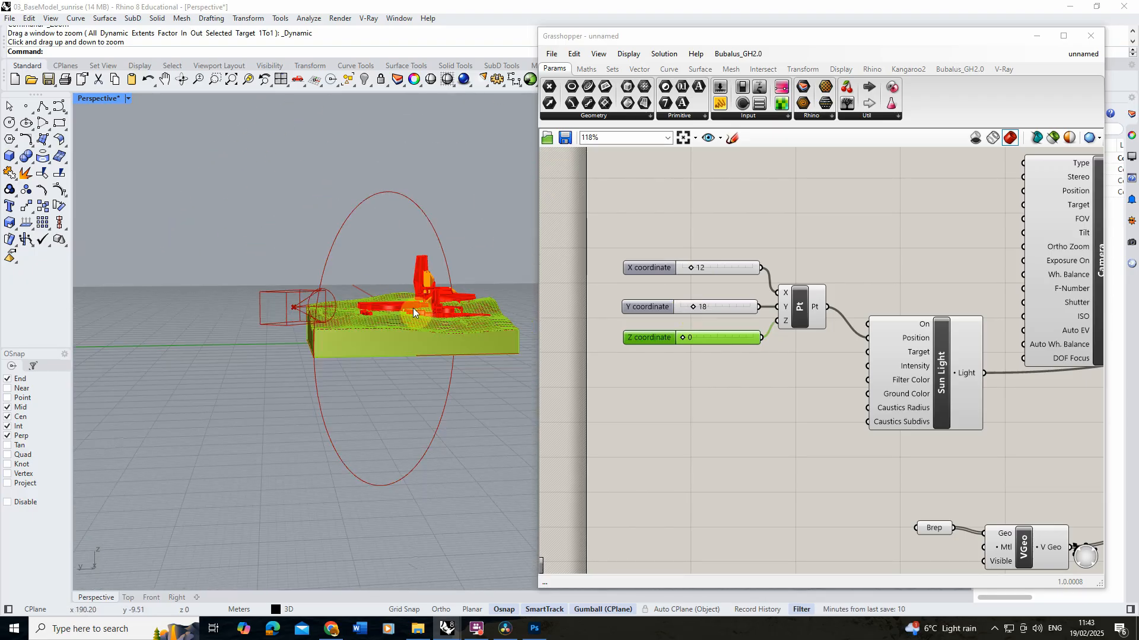
scroll(416, 314, "up", 8)
scroll(325, 348, "down", 4)
right_click_drag(325, 347, 542, 341)
scroll(390, 356, "up", 3)
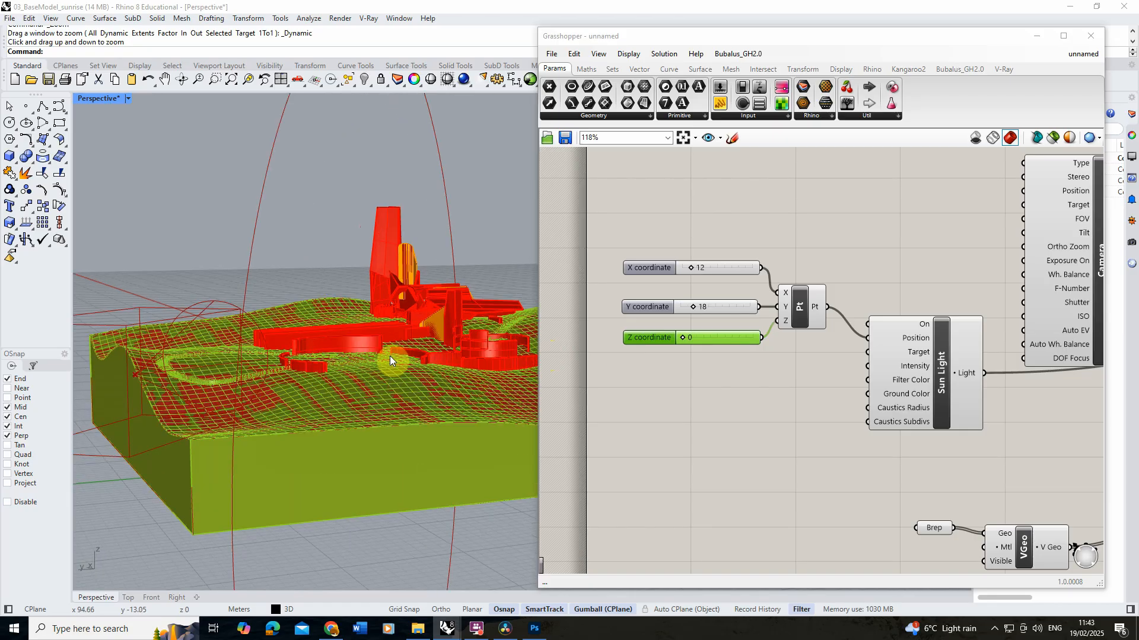
right_click_drag(389, 356, 368, 332)
Switch the Perspective viewport to Wireframe display and select the Sun Light component to locate the sun in the model.
left_click(128, 98)
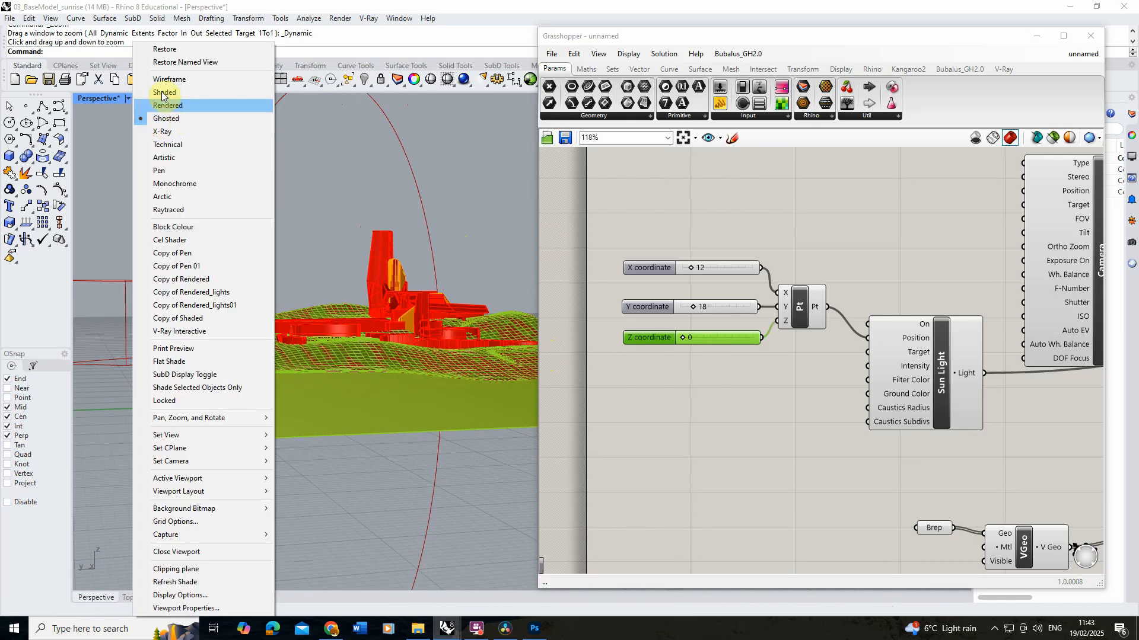
left_click(169, 79)
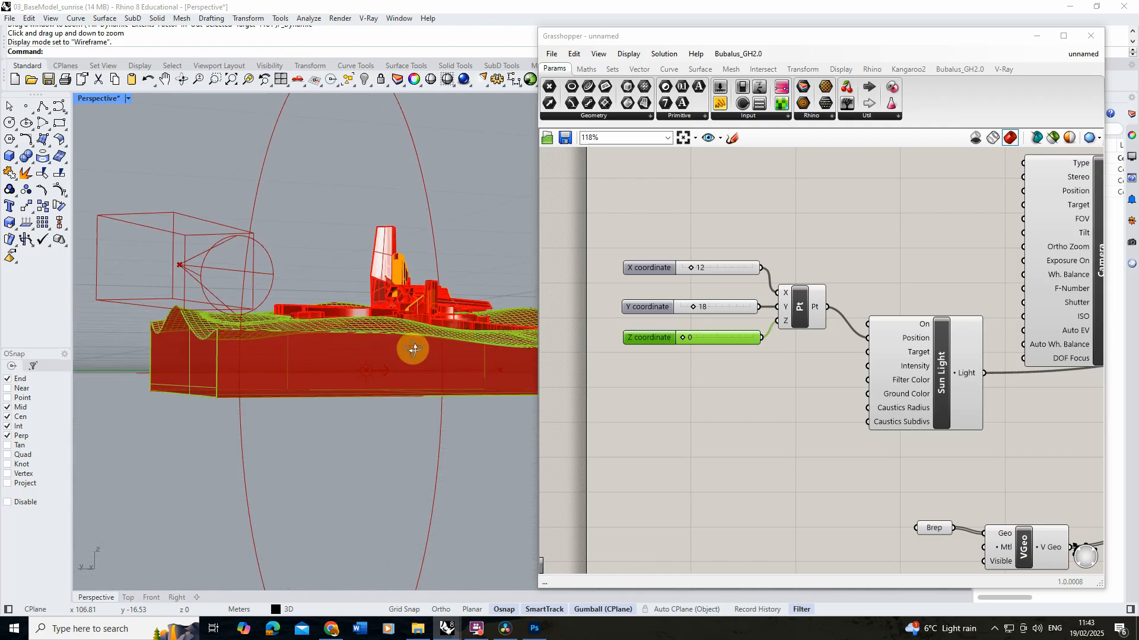
scroll(413, 350, "up", 5)
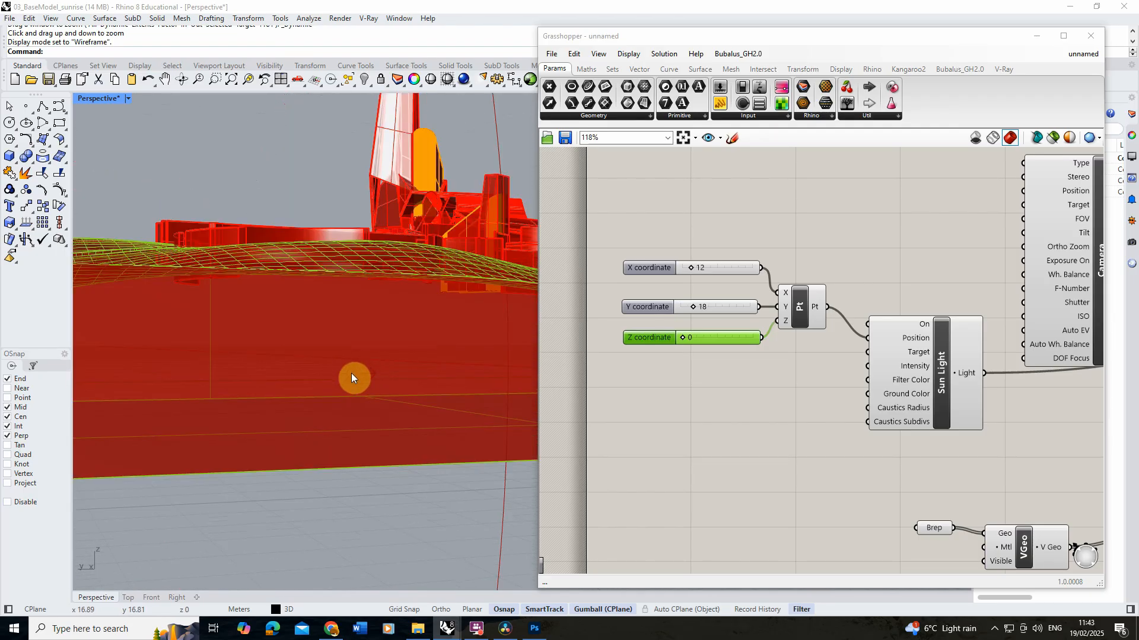
left_click(943, 372)
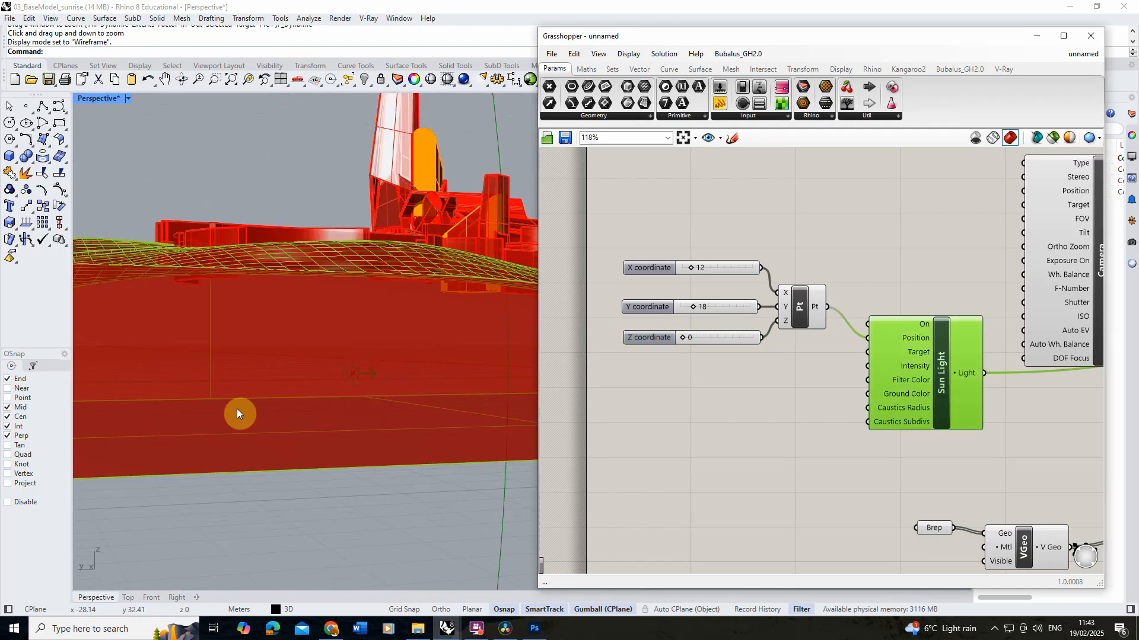
scroll(329, 388, "down", 5)
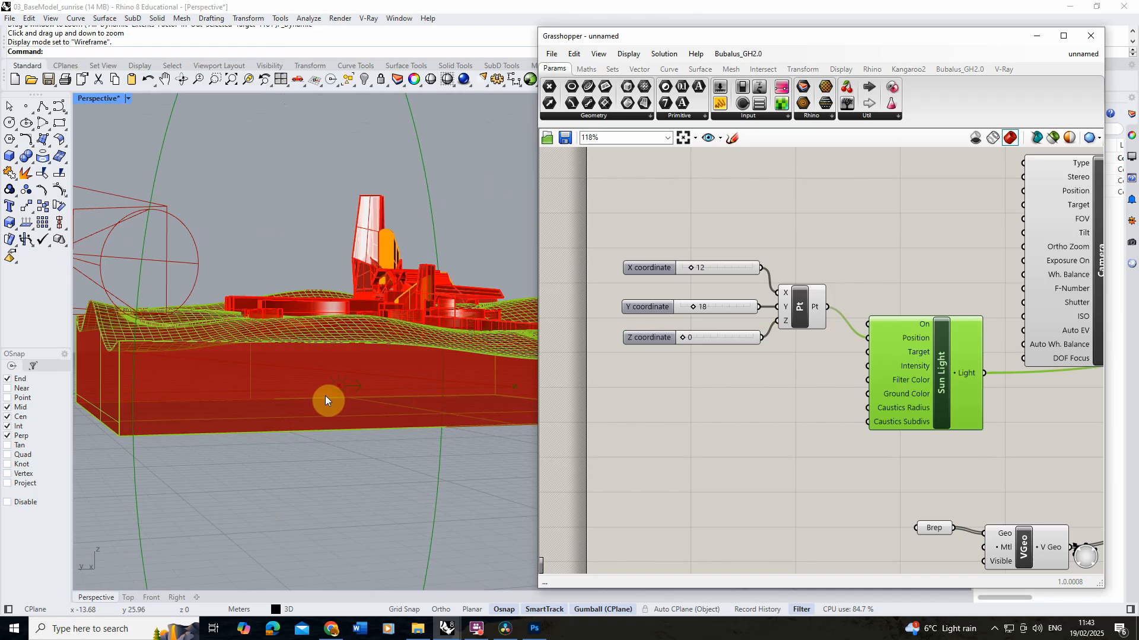
Show the V-Ray frame buffer again from the Render component.
left_click(832, 231)
scroll(710, 313, "down", 3)
scroll(709, 313, "down", 1)
left_click(1070, 332)
right_click(1070, 332)
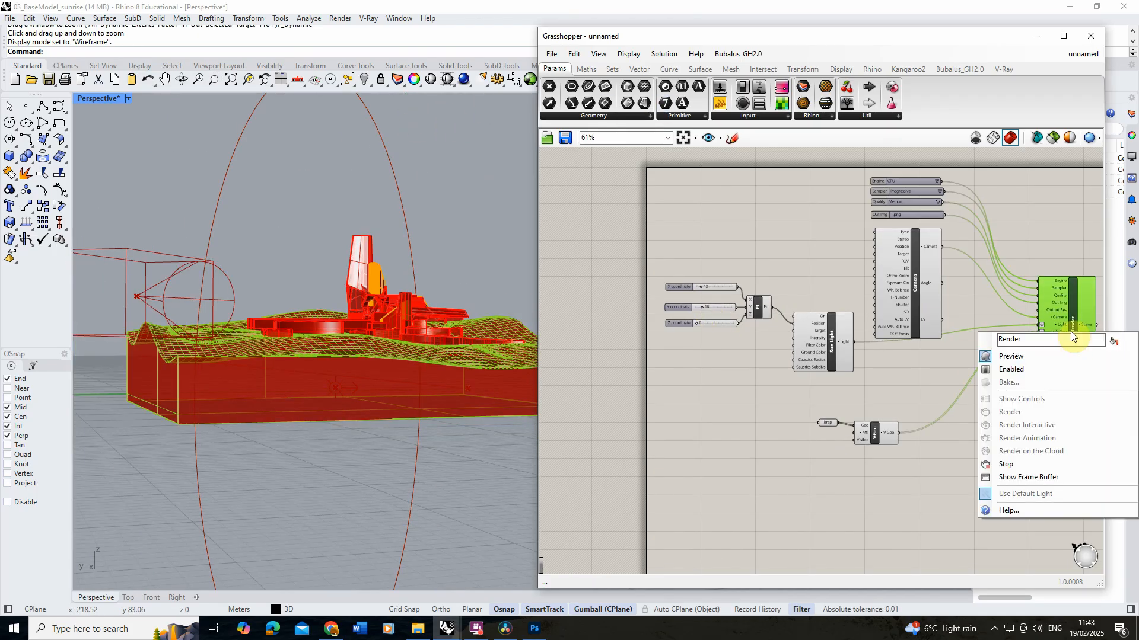
left_click(1042, 481)
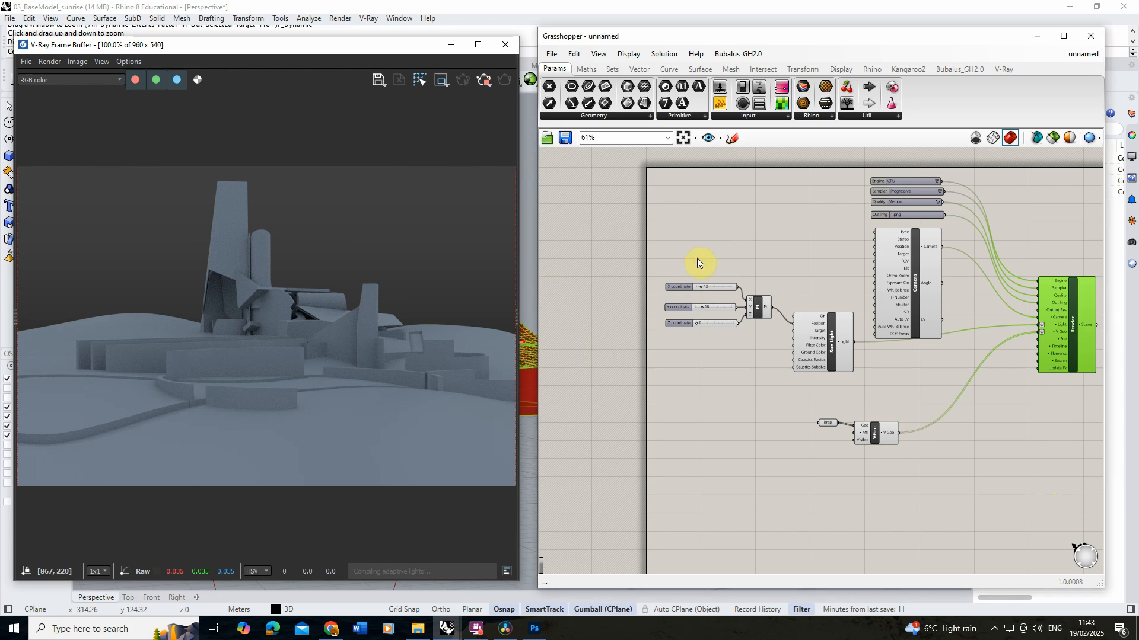
Set the Z coordinate slider to 21 and hide the frame buffer to check the sun in the Perspective viewport.
scroll(689, 321, "up", 6)
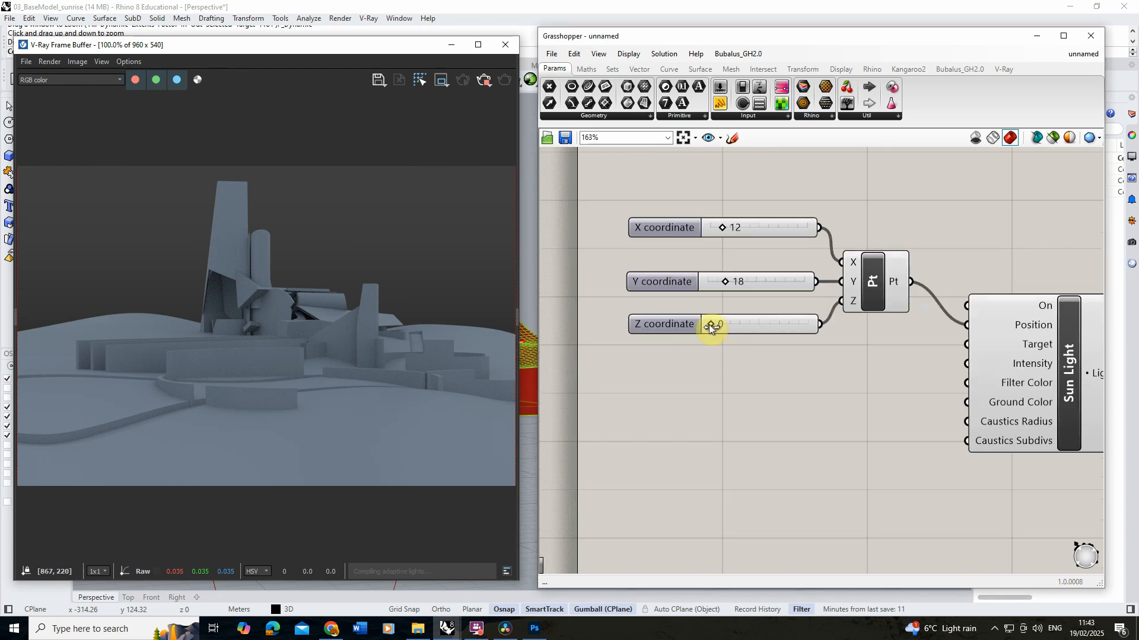
left_click_drag(709, 325, 733, 326)
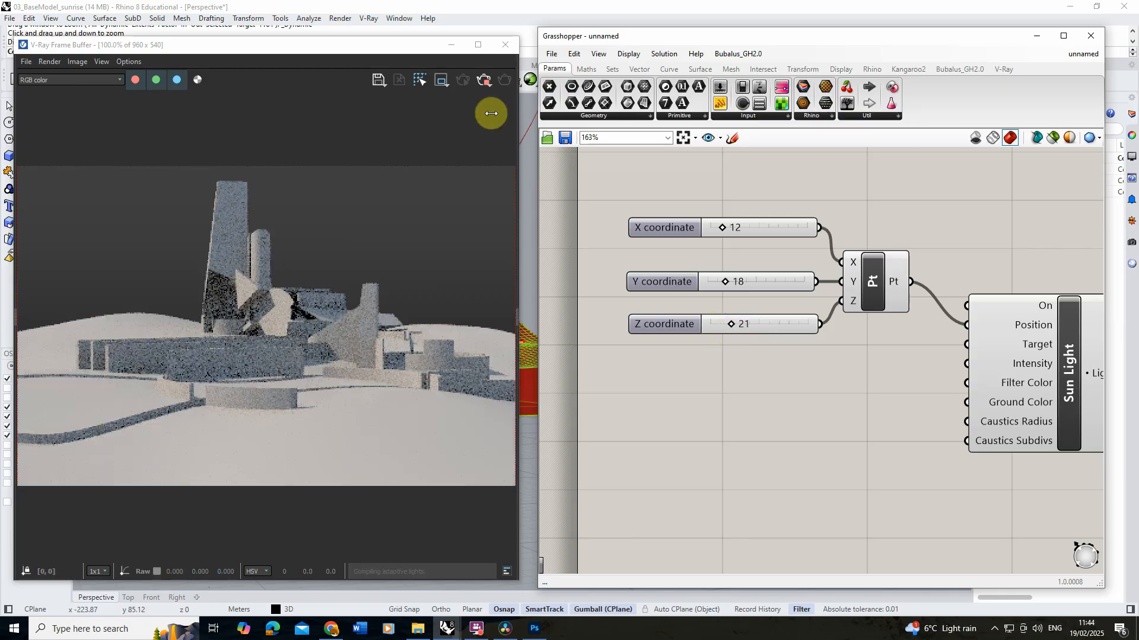
left_click(450, 45)
scroll(357, 294, "up", 3)
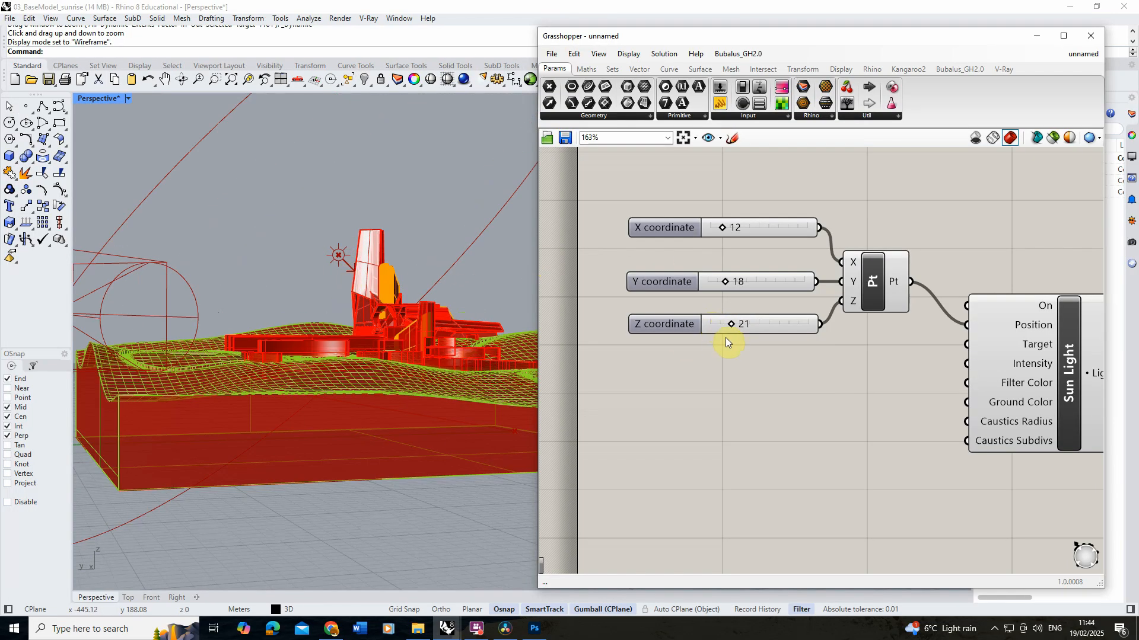
Test the sun's height by lowering the Z coordinate slider to 0, raising it, and settling on 26.
left_click_drag(735, 323, 711, 323)
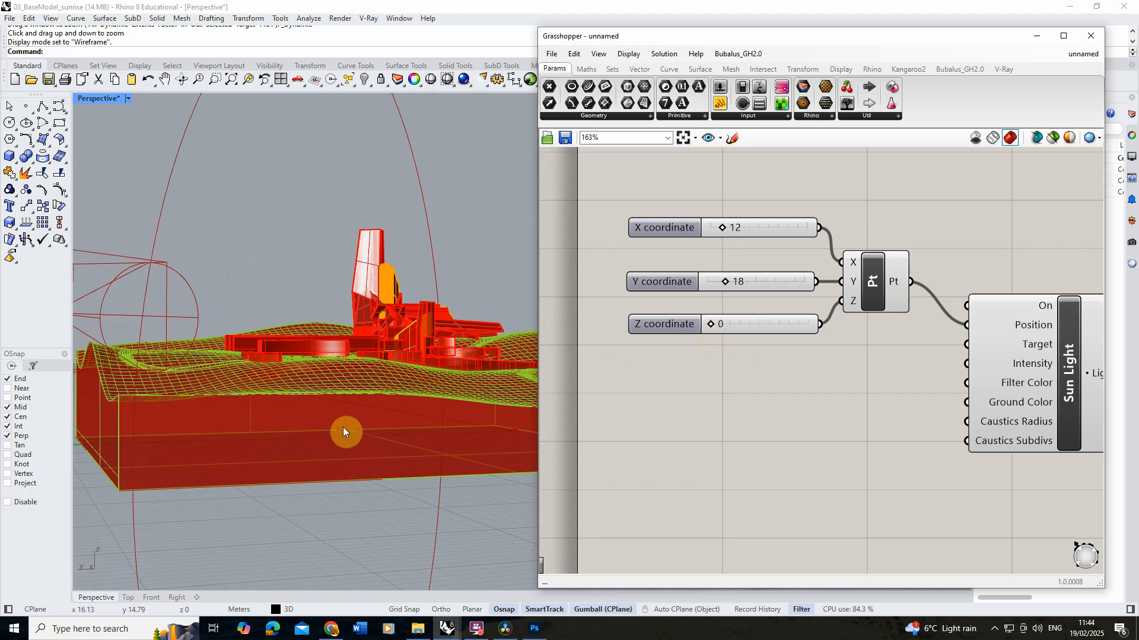
left_click_drag(717, 325, 750, 326)
scroll(387, 339, "down", 3)
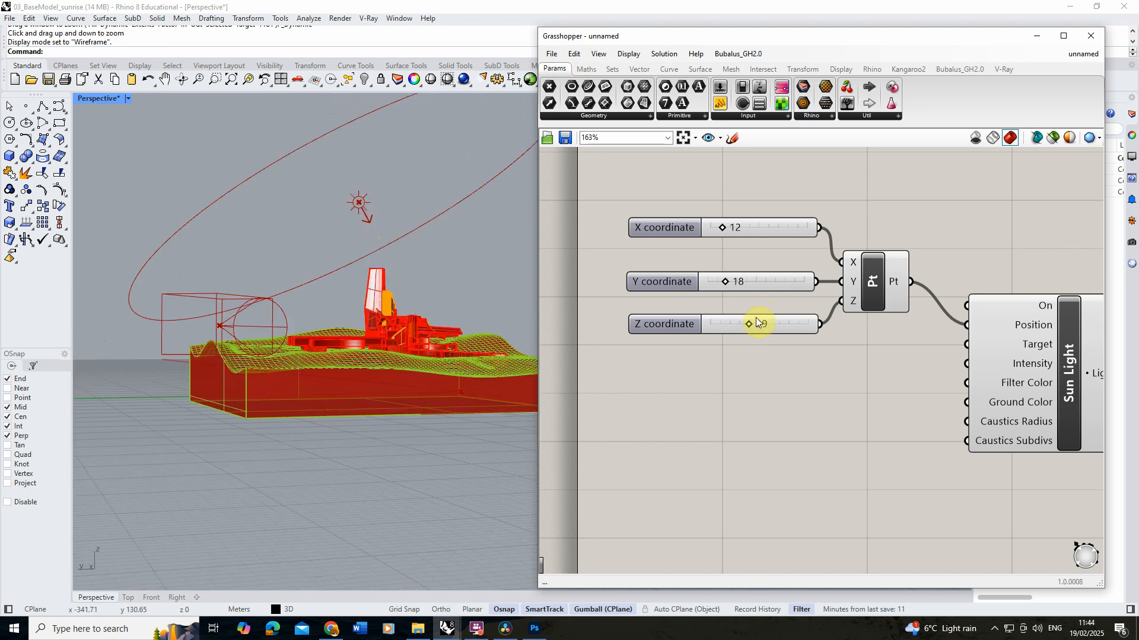
mouse_move(748, 322)
left_mouse_down()
mouse_move(713, 324)
mouse_move(740, 325)
mouse_move(726, 323)
left_mouse_up()
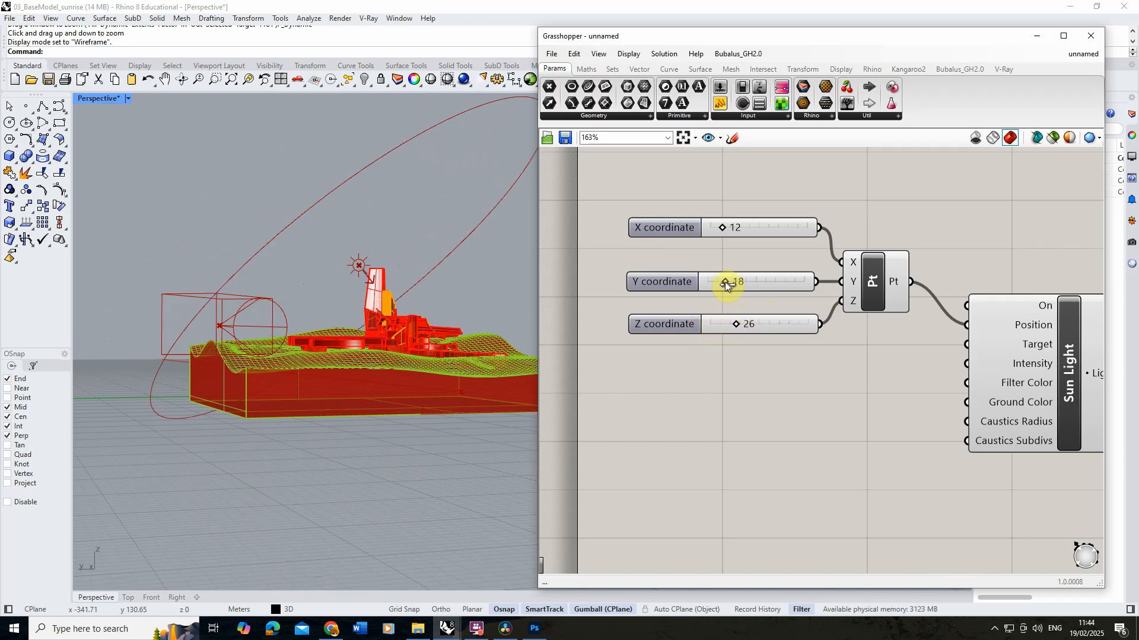
Adjust the sun position with the coordinate sliders, ending at X 12, Y 17 and Z 31.
left_click_drag(725, 282, 723, 283)
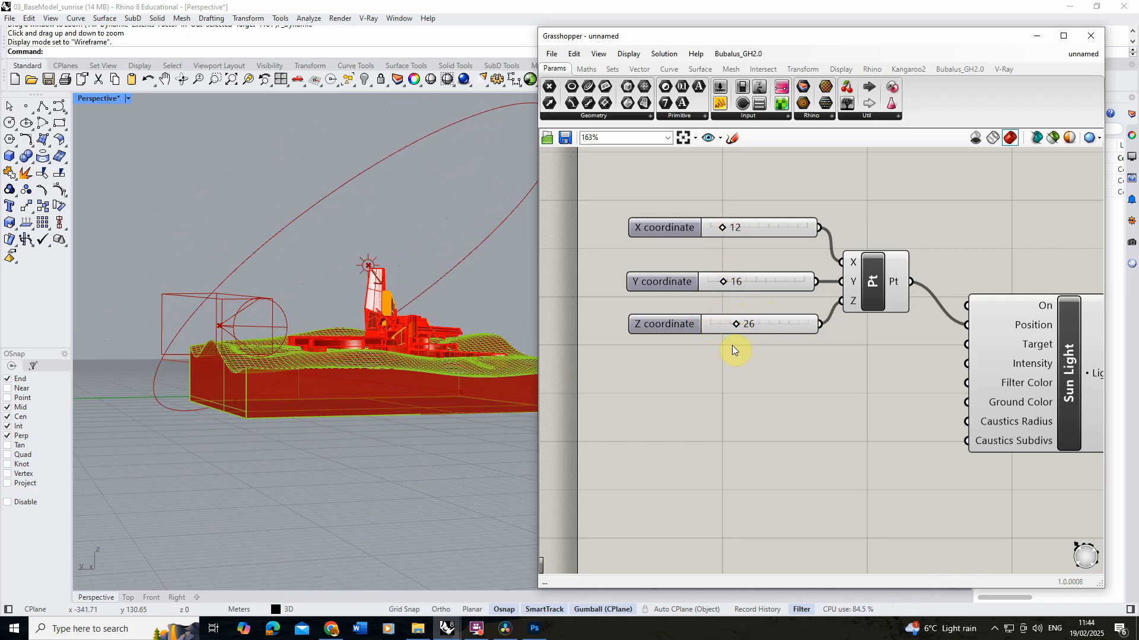
mouse_move(736, 325)
left_mouse_down()
mouse_move(717, 323)
mouse_move(741, 324)
left_mouse_up()
mouse_move(724, 228)
left_mouse_down()
mouse_move(745, 229)
mouse_move(724, 229)
left_mouse_up()
mouse_move(722, 282)
left_mouse_down()
mouse_move(738, 283)
mouse_move(724, 282)
left_mouse_up()
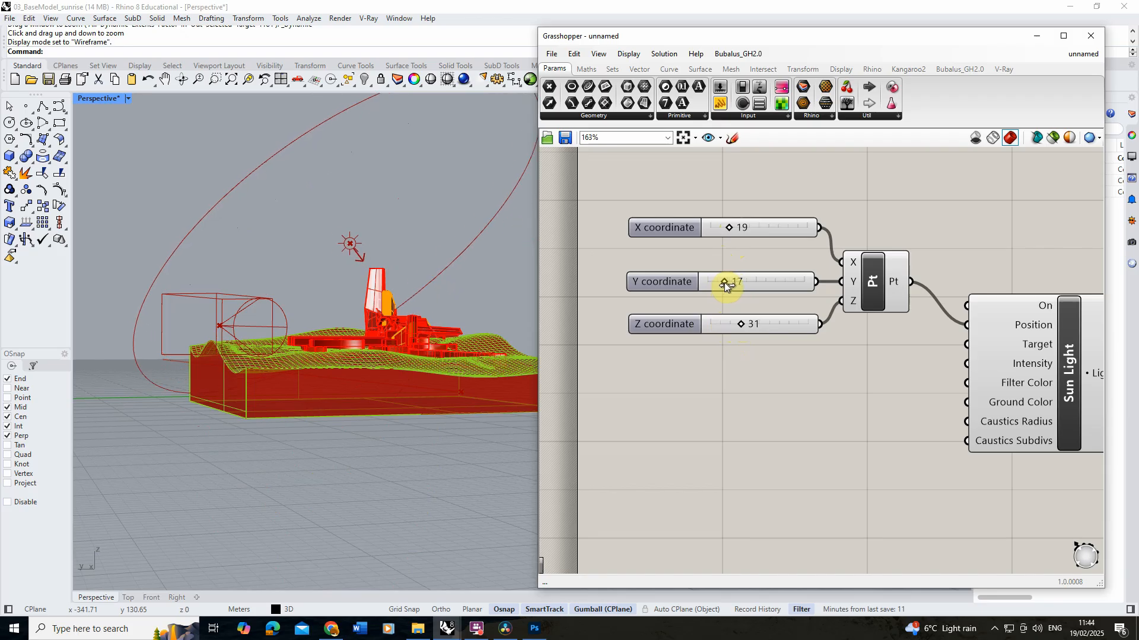
left_click_drag(727, 229, 720, 233)
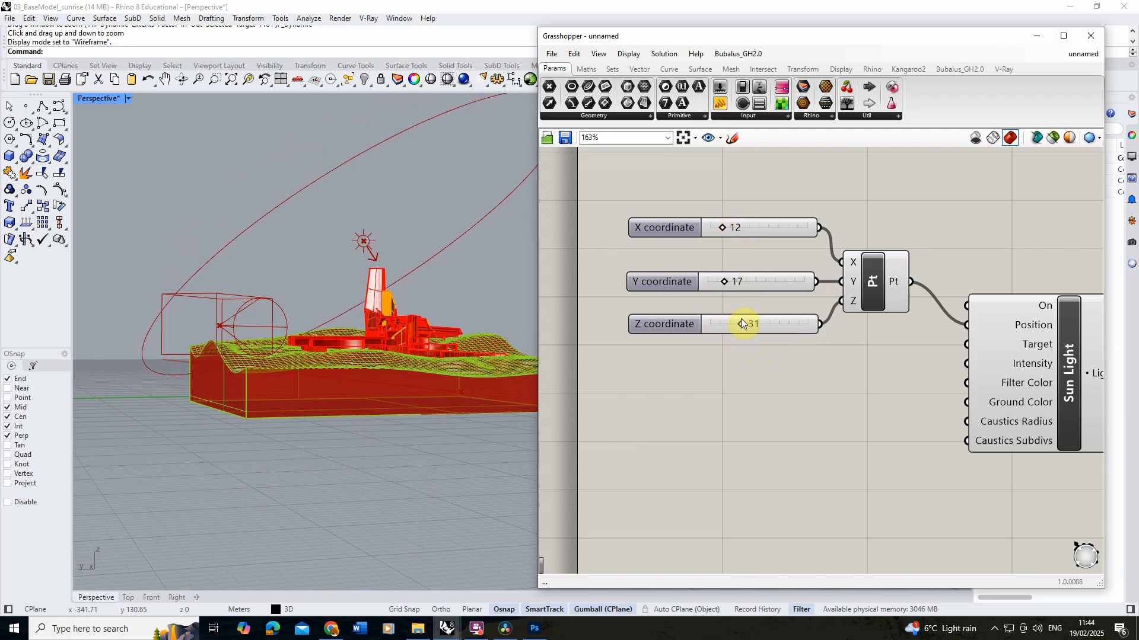
Set the Z coordinate slider to 0 and bring back the V-Ray frame buffer from the Render component.
left_click_drag(741, 323, 709, 326)
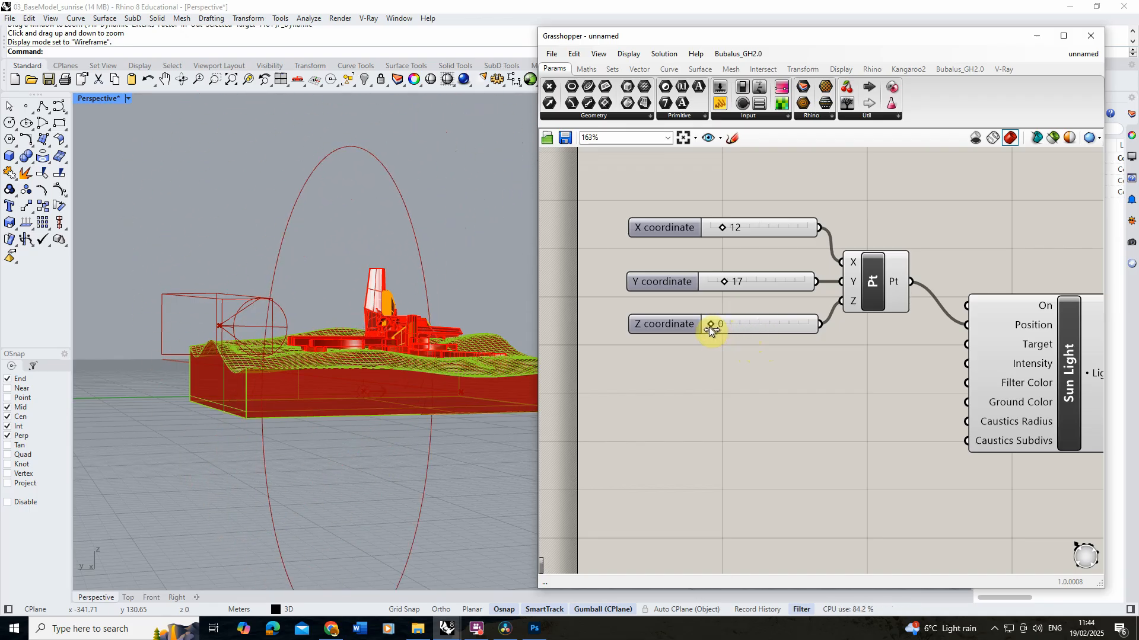
scroll(885, 391, "down", 3)
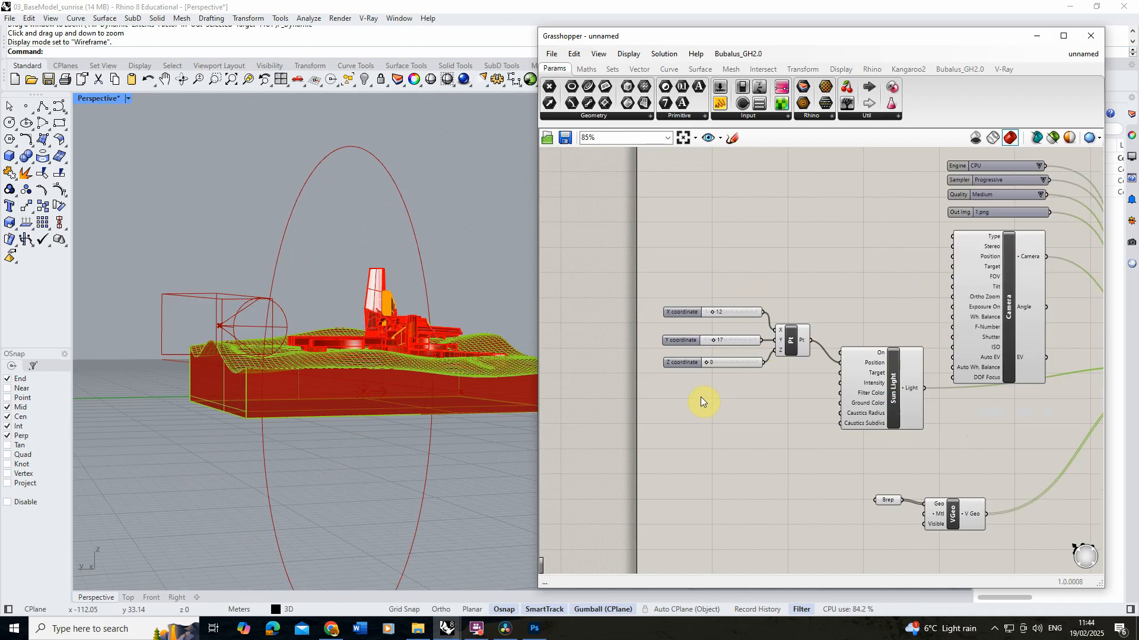
scroll(700, 397, "down", 2)
right_click(1086, 377)
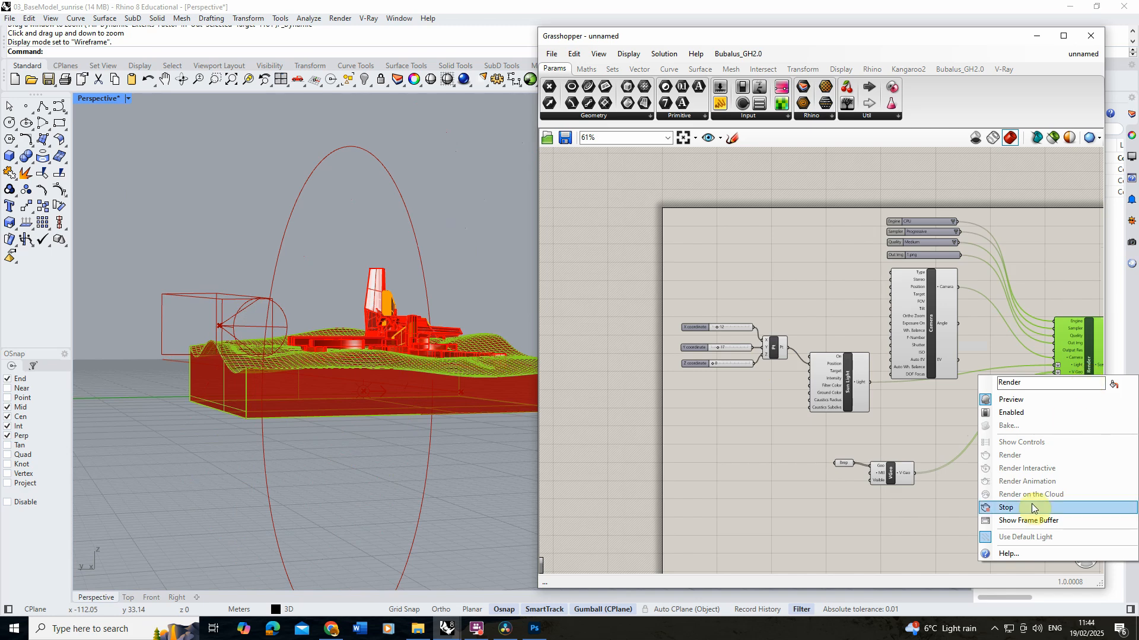
left_click(1028, 520)
Set the Z coordinate slider to 4 for a low sun in the render.
scroll(712, 364, "up", 2)
scroll(712, 365, "up", 1)
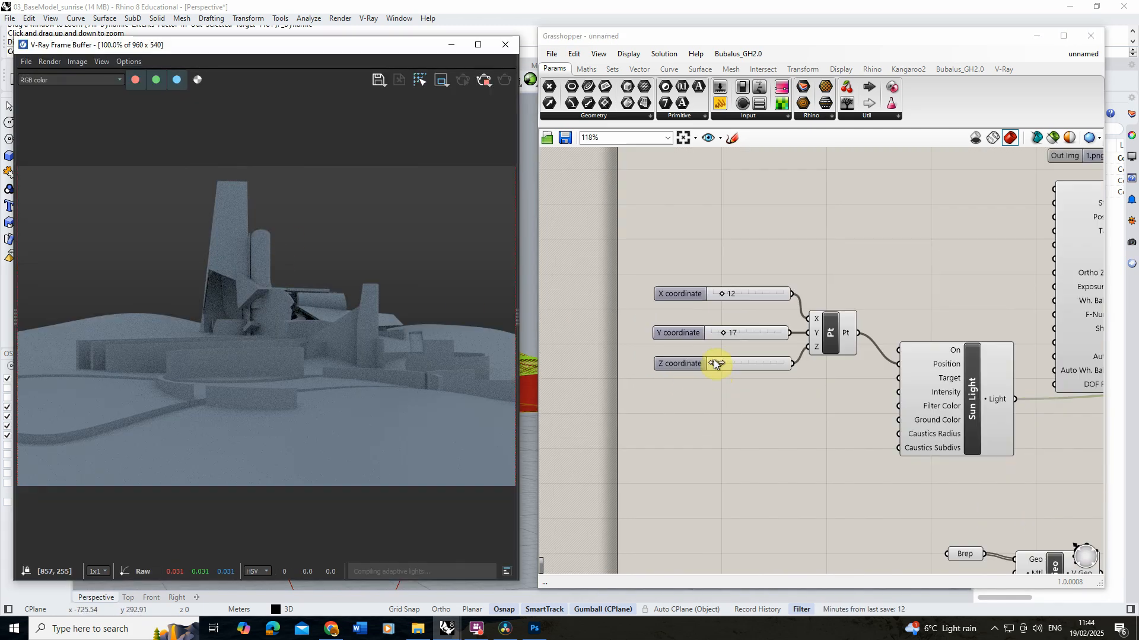
scroll(726, 364, "up", 1)
mouse_move(713, 364)
left_mouse_down()
mouse_move(811, 366)
mouse_move(719, 368)
left_mouse_up()
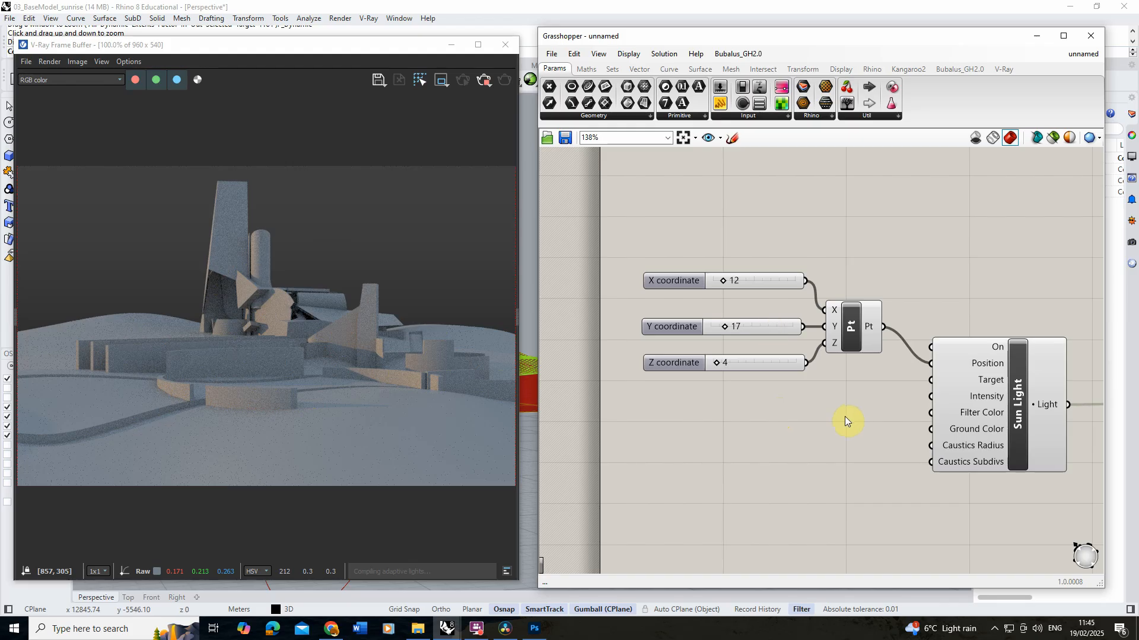
Add a V-Ray Environment component between the Camera and VGeo components, and shift the Camera component to give it room.
scroll(756, 320, "down", 5)
scroll(974, 324, "up", 4)
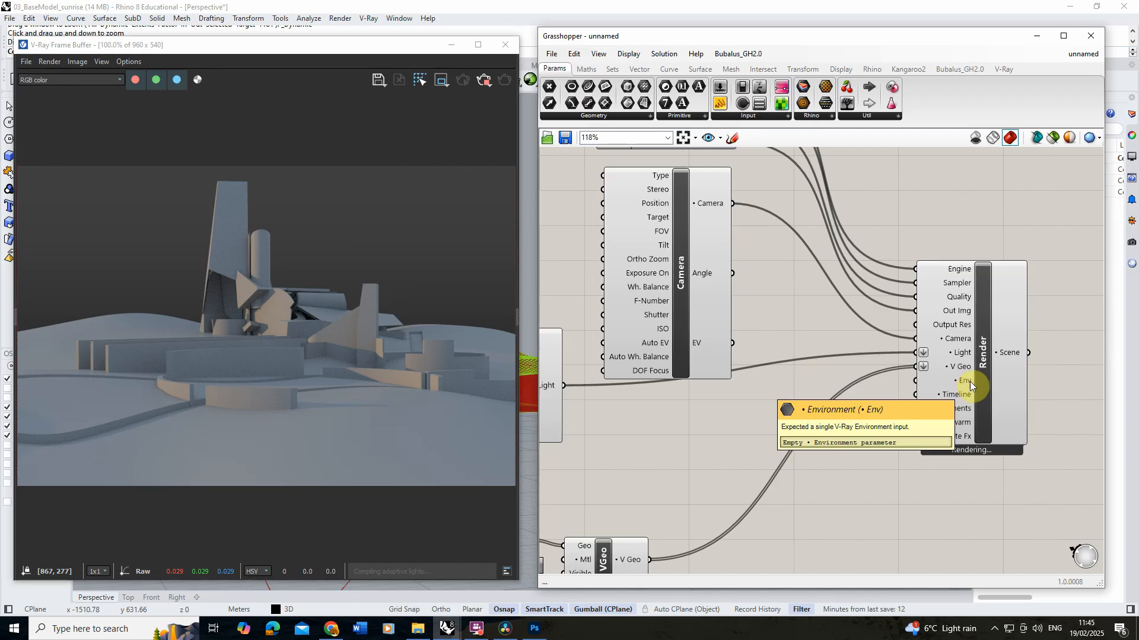
left_click(1000, 70)
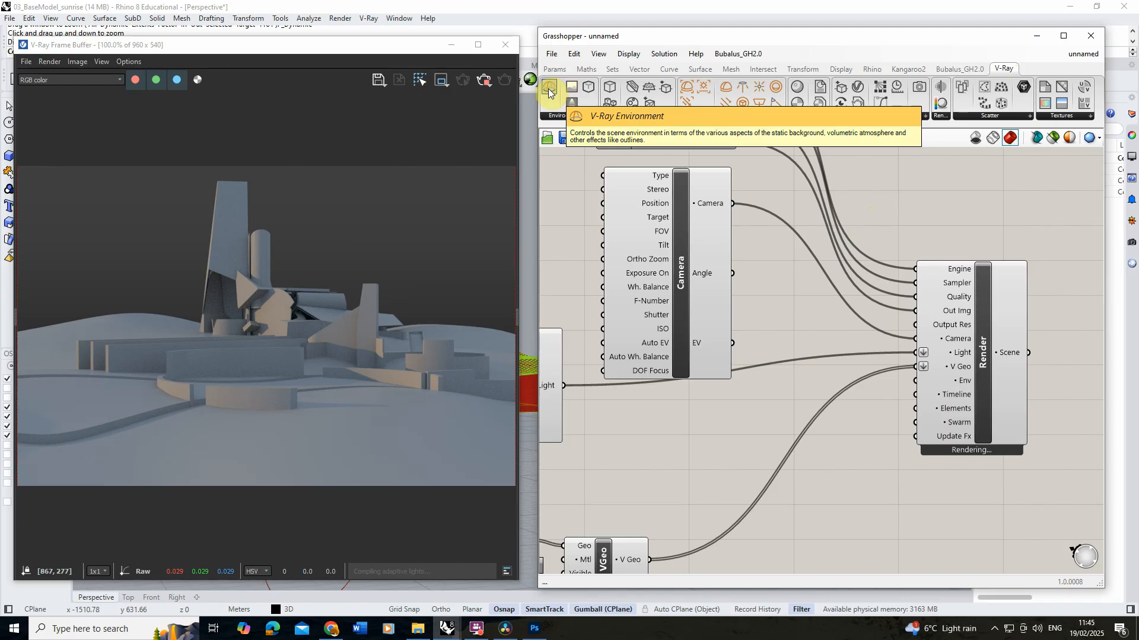
left_click_drag(549, 92, 664, 452)
scroll(830, 384, "down", 5)
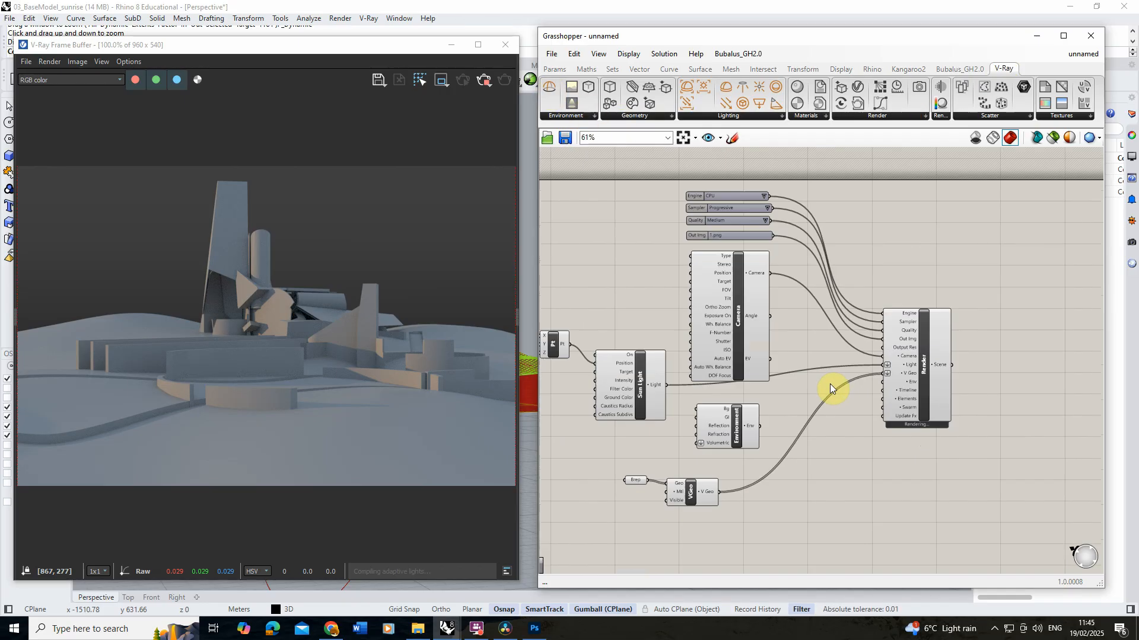
scroll(720, 384, "up", 4)
left_click_drag(827, 341, 813, 329)
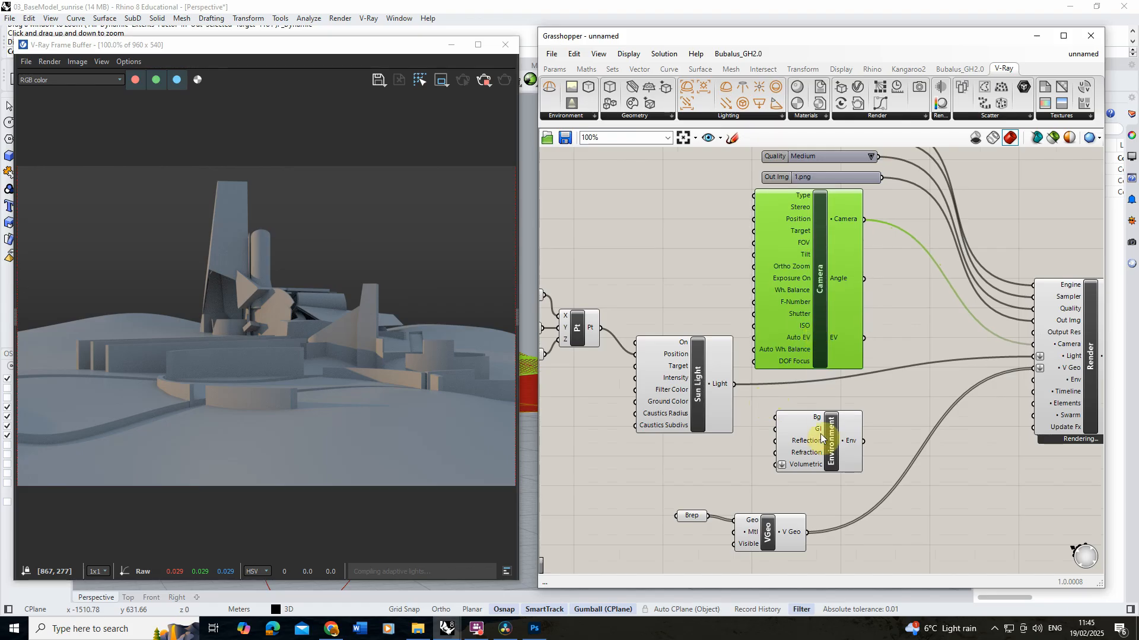
Connect the Environment component's Env output to the Env input of the Render component.
scroll(820, 433, "up", 3)
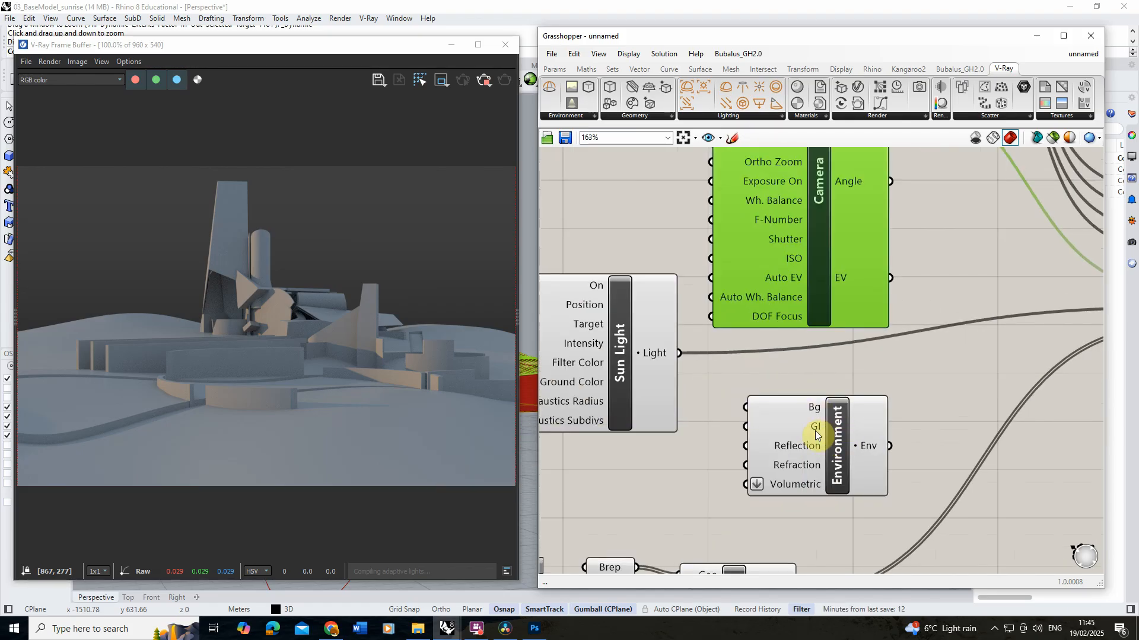
mouse_move(816, 436)
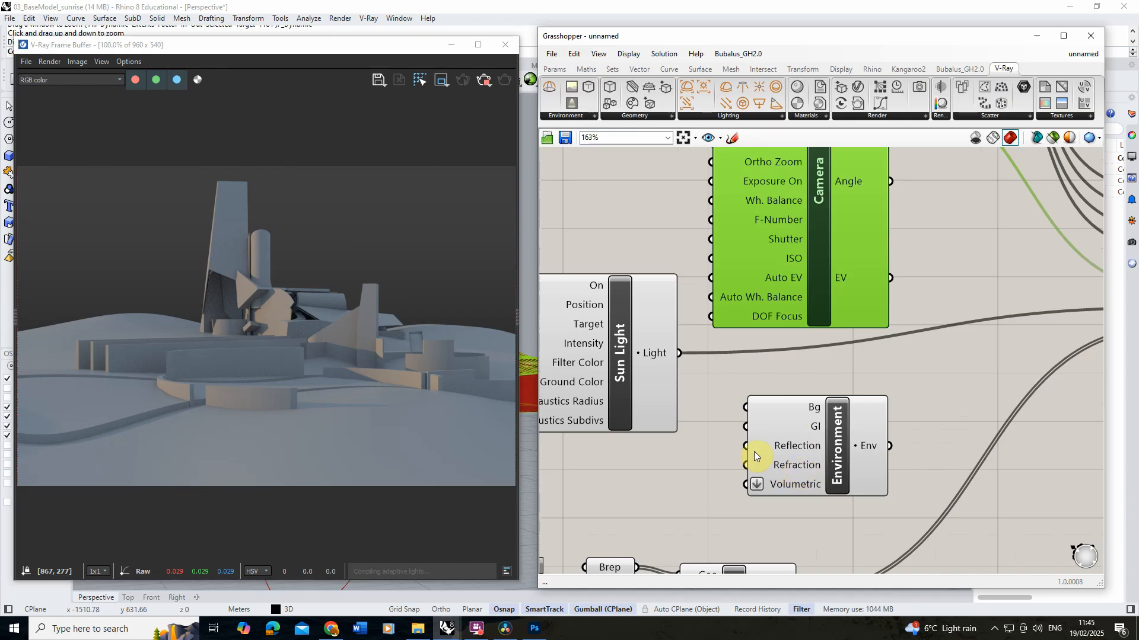
scroll(696, 415, "down", 3)
scroll(712, 413, "up", 1)
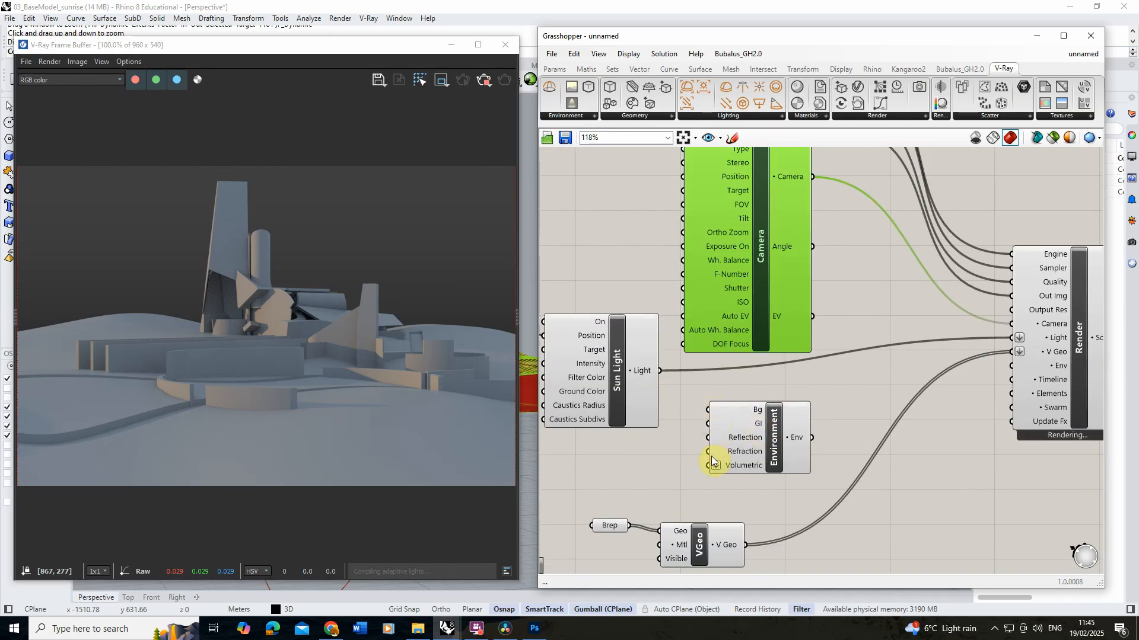
left_click_drag(812, 438, 1012, 366)
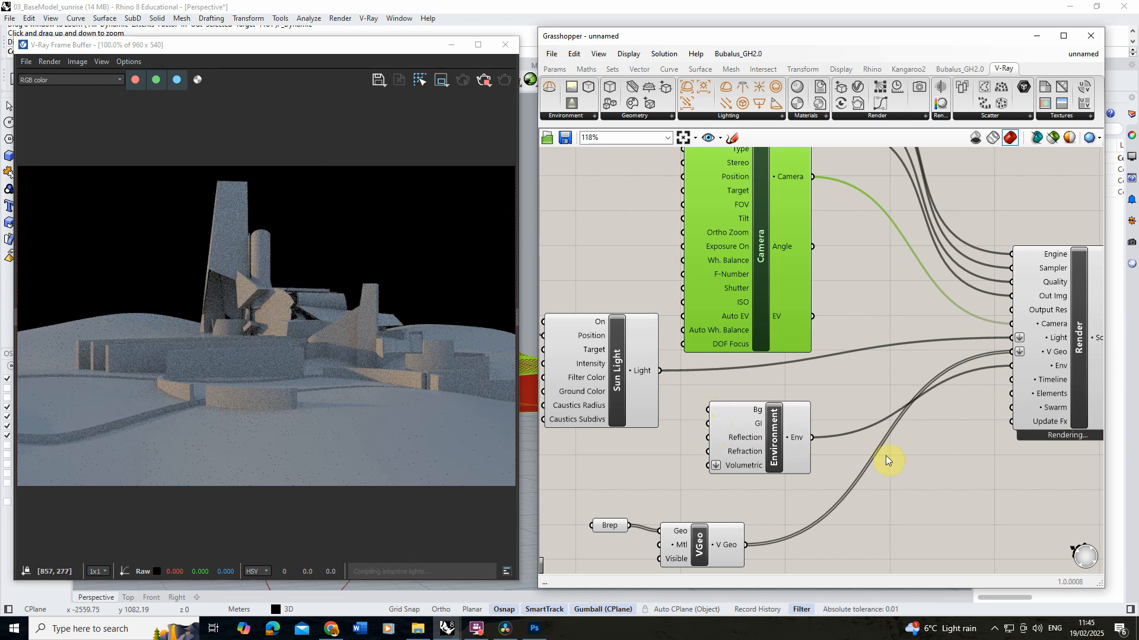
scroll(769, 380, "down", 3)
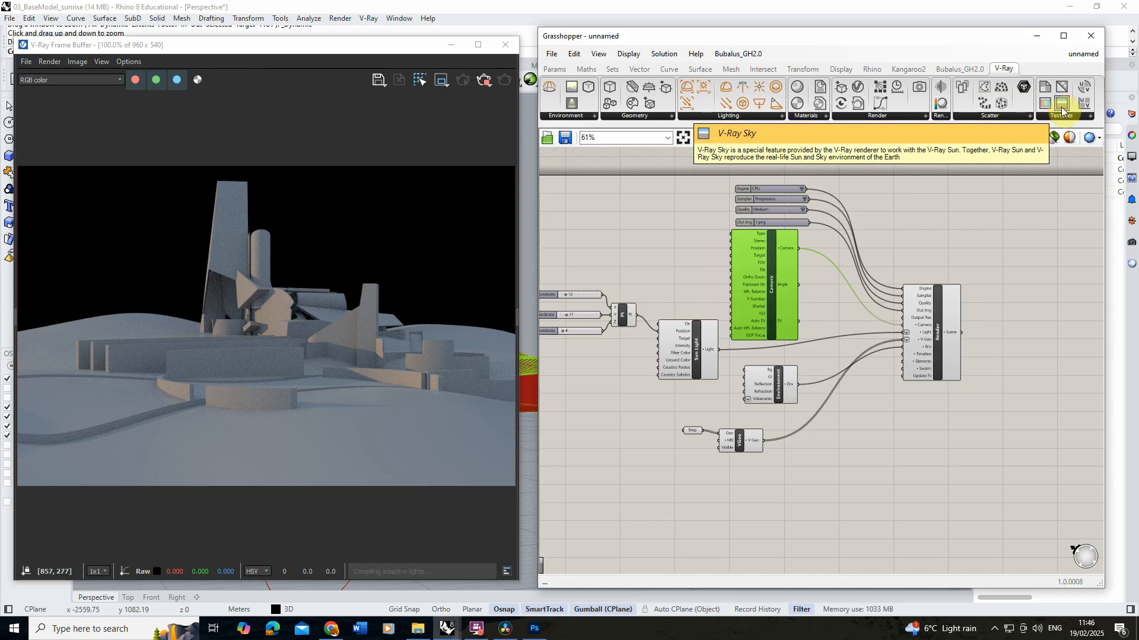
Add a V-Ray Sky component below the Sun Light and connect its V Tex output to the Environment component's Bg input.
left_click_drag(1062, 107, 711, 365)
left_click_drag(642, 396, 707, 394)
scroll(645, 409, "up", 3)
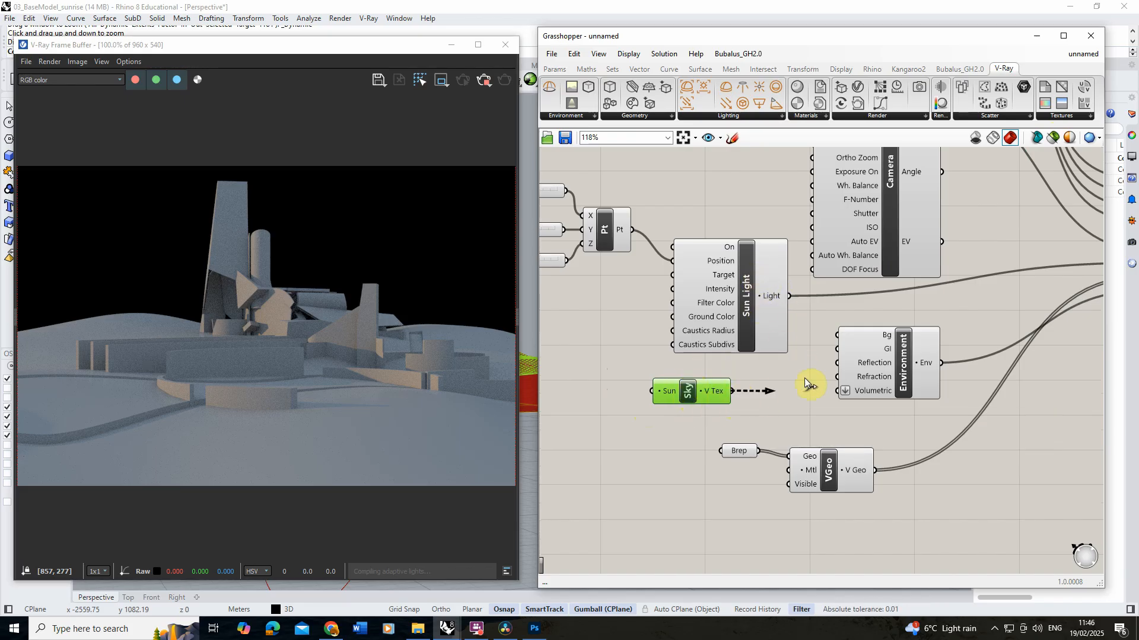
left_click_drag(807, 383, 836, 336)
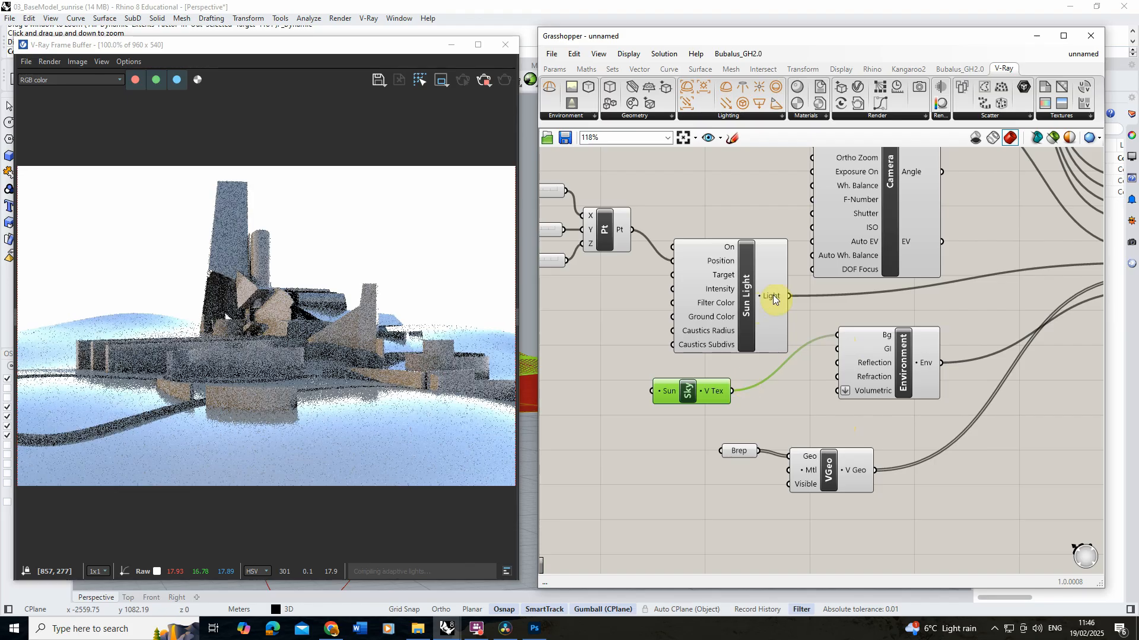
Connect the Sun Light's Light output to the Sky component's Sun input and raise the Z coordinate slider to 16.
left_click_drag(786, 295, 649, 390)
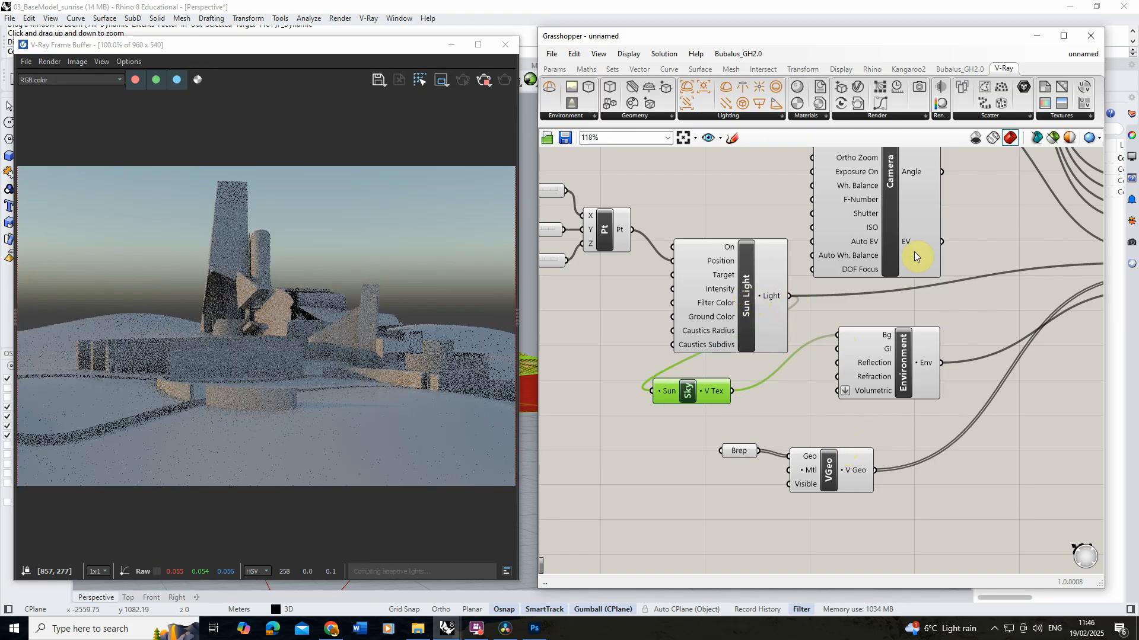
right_click_drag(914, 252, 1093, 265)
mouse_move(664, 275)
left_mouse_down()
mouse_move(723, 276)
mouse_move(645, 285)
mouse_move(700, 273)
mouse_move(660, 274)
mouse_move(677, 282)
left_mouse_up()
scroll(645, 286, "down", 3)
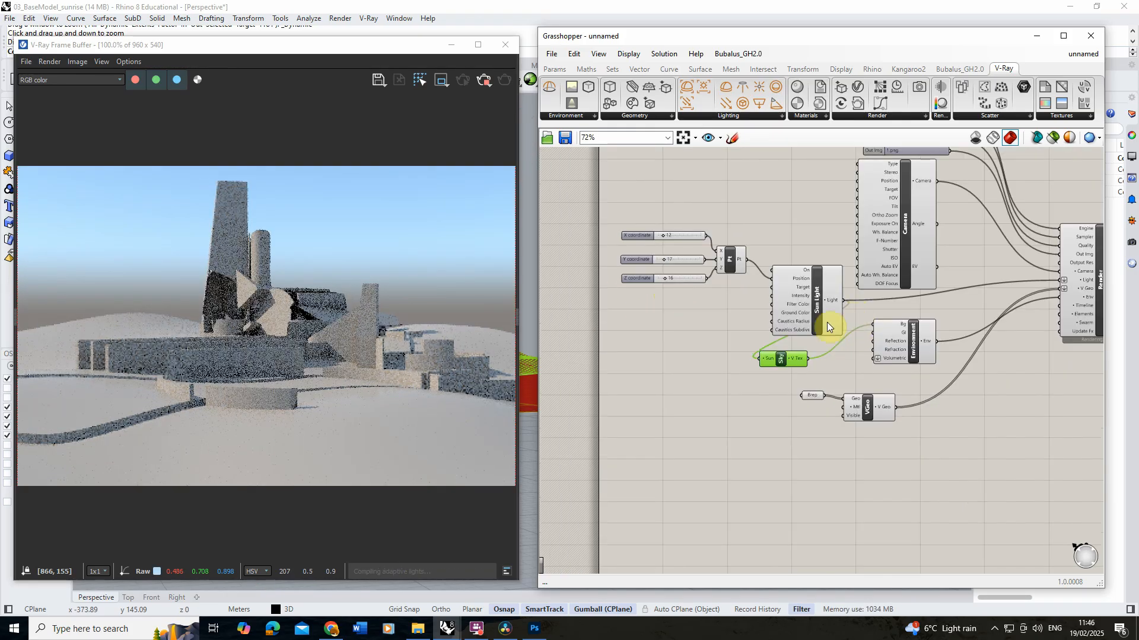
Connect the Sky component's V Tex output to the GI, Reflection and Refraction inputs of the Environment component as well.
scroll(826, 326, "up", 4)
left_click_drag(766, 405, 895, 360)
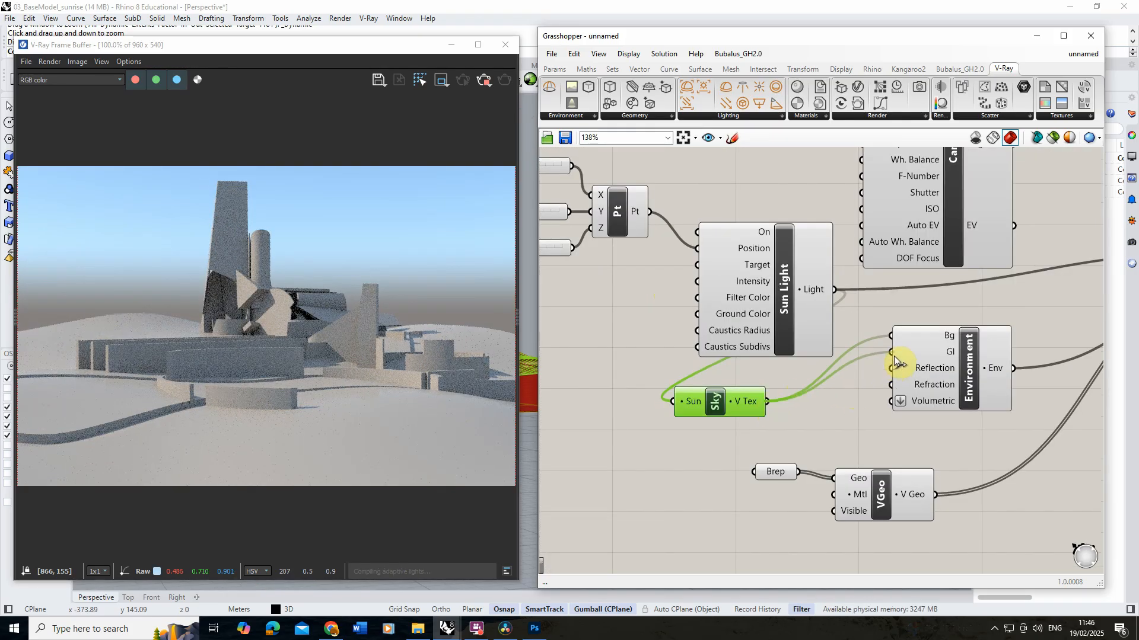
left_click_drag(767, 401, 892, 368)
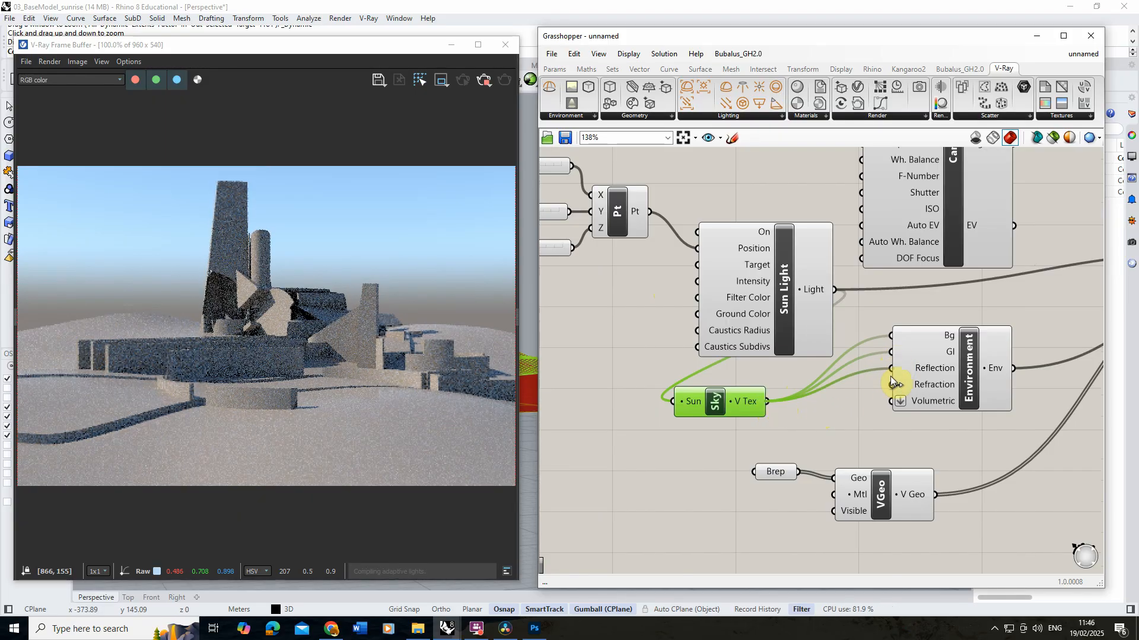
left_click_drag(767, 402, 891, 385)
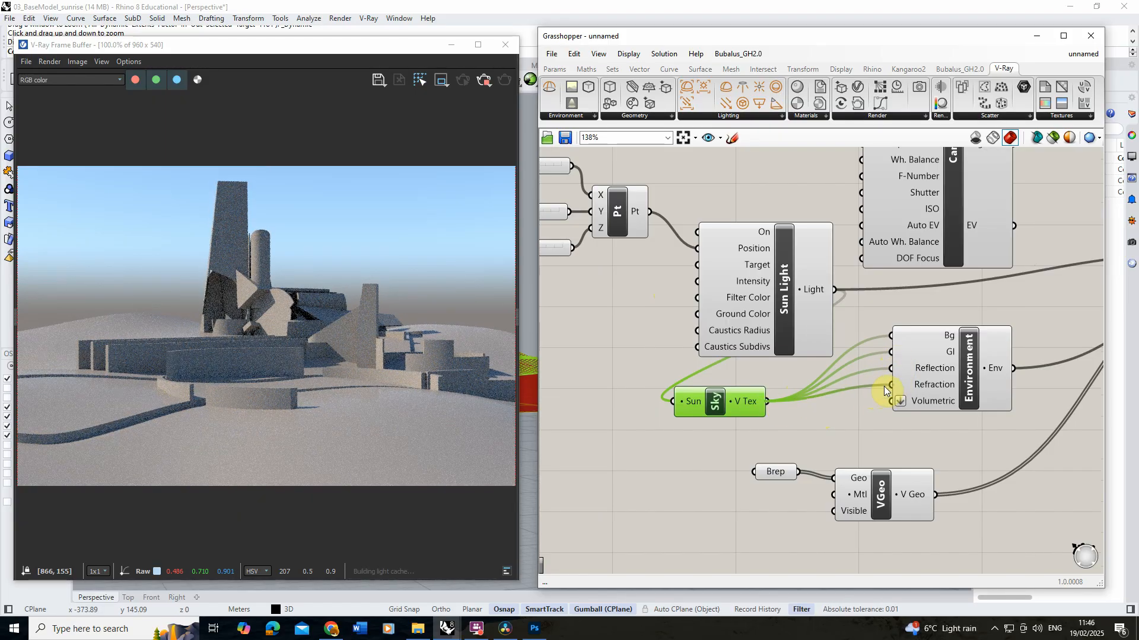
Test the sky at different sun heights by setting the Z coordinate slider to 2, 1 and 11.
scroll(846, 304, "down", 2)
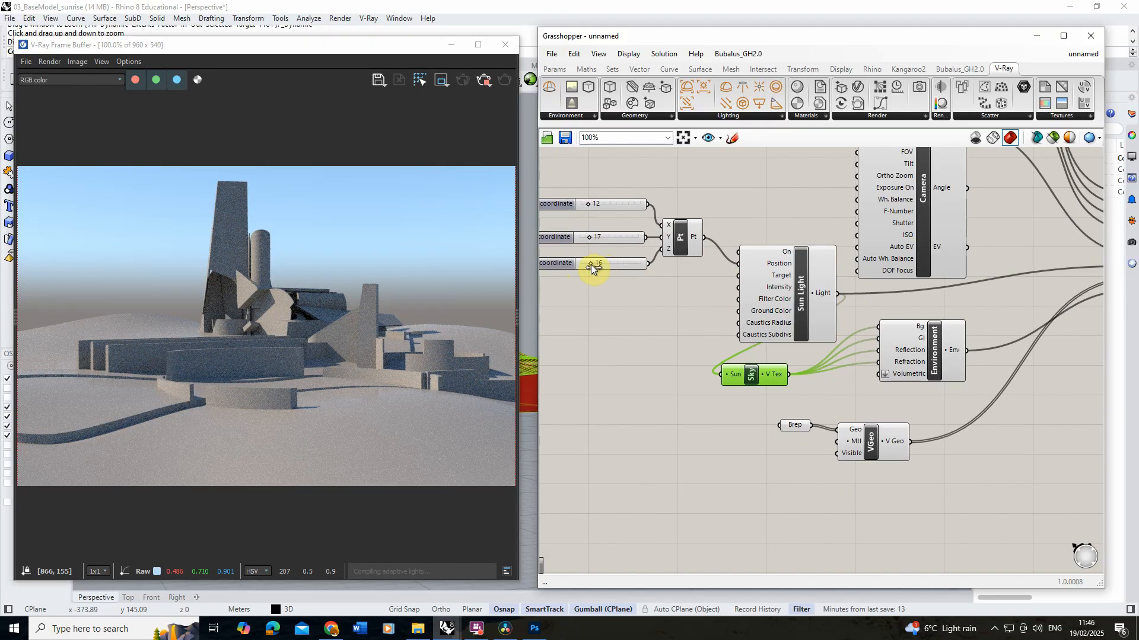
left_click_drag(591, 265, 582, 266)
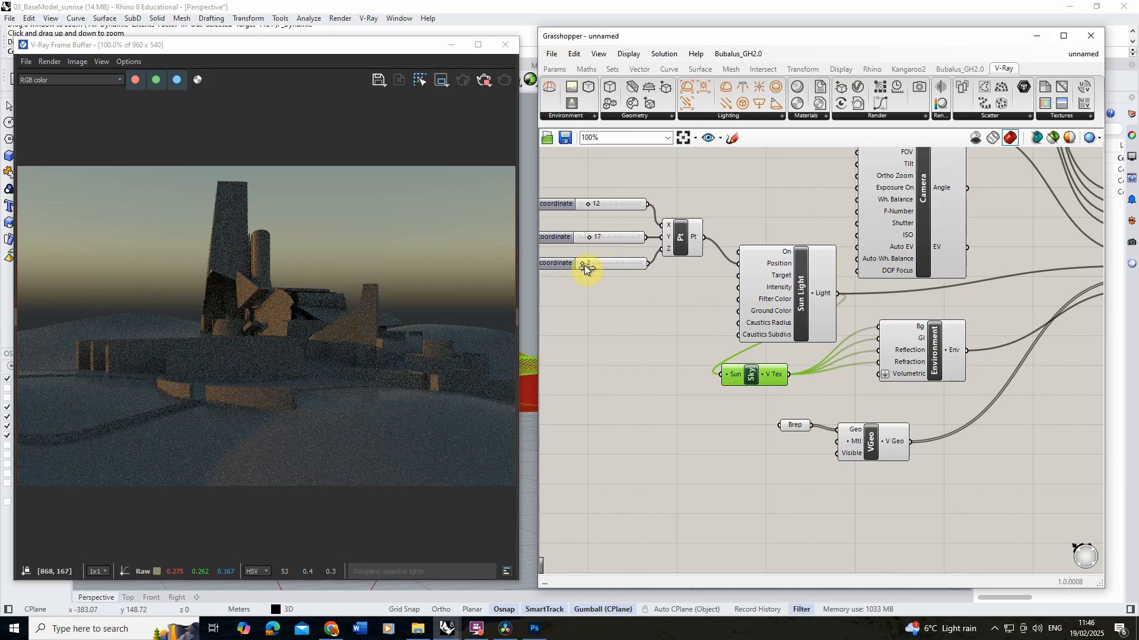
mouse_move(585, 265)
left_mouse_down()
mouse_move(603, 265)
mouse_move(574, 282)
left_mouse_up()
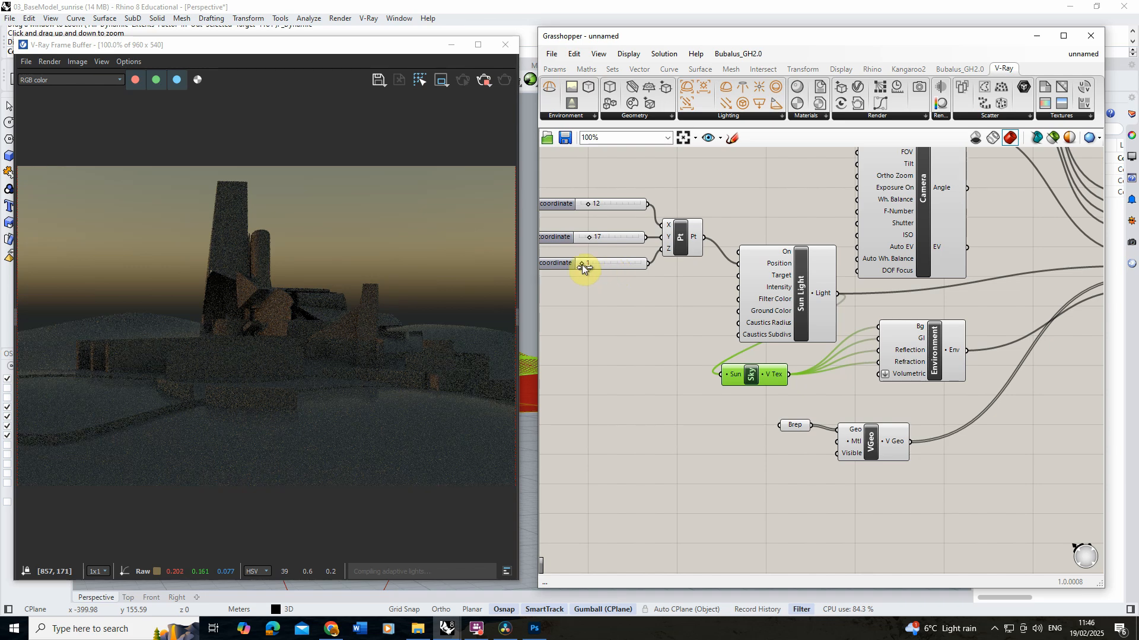
left_click_drag(581, 264, 589, 267)
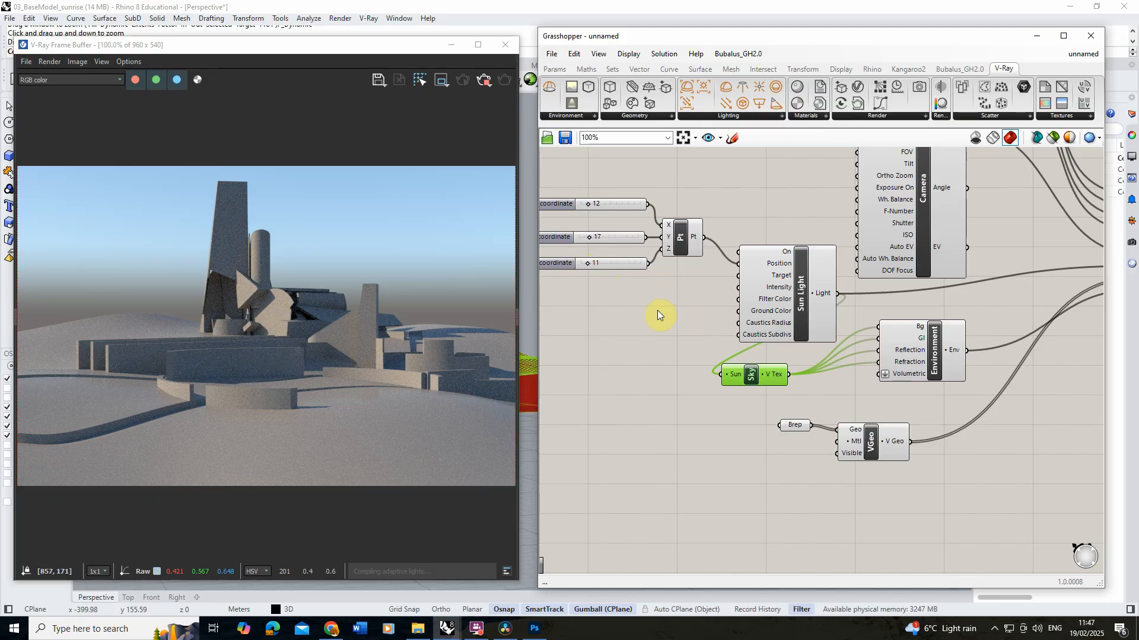
Shift the Environment component away from the Sun Light and place the Sky component close beside it.
scroll(813, 305, "down", 2)
left_click(852, 330)
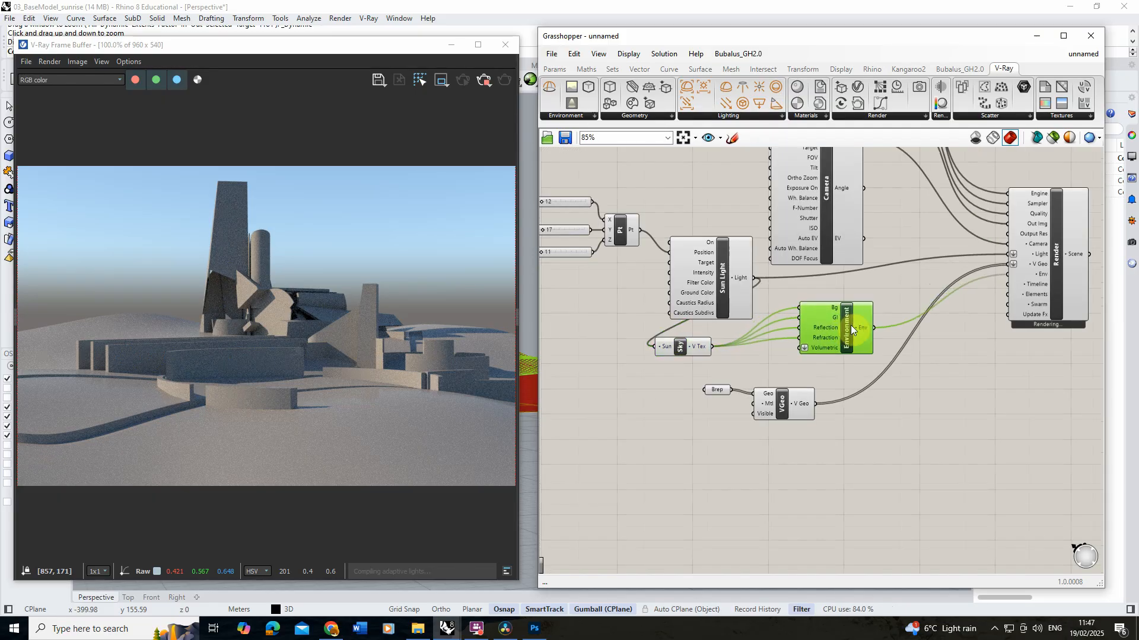
left_click_drag(850, 325, 868, 326)
left_click_drag(690, 351, 774, 353)
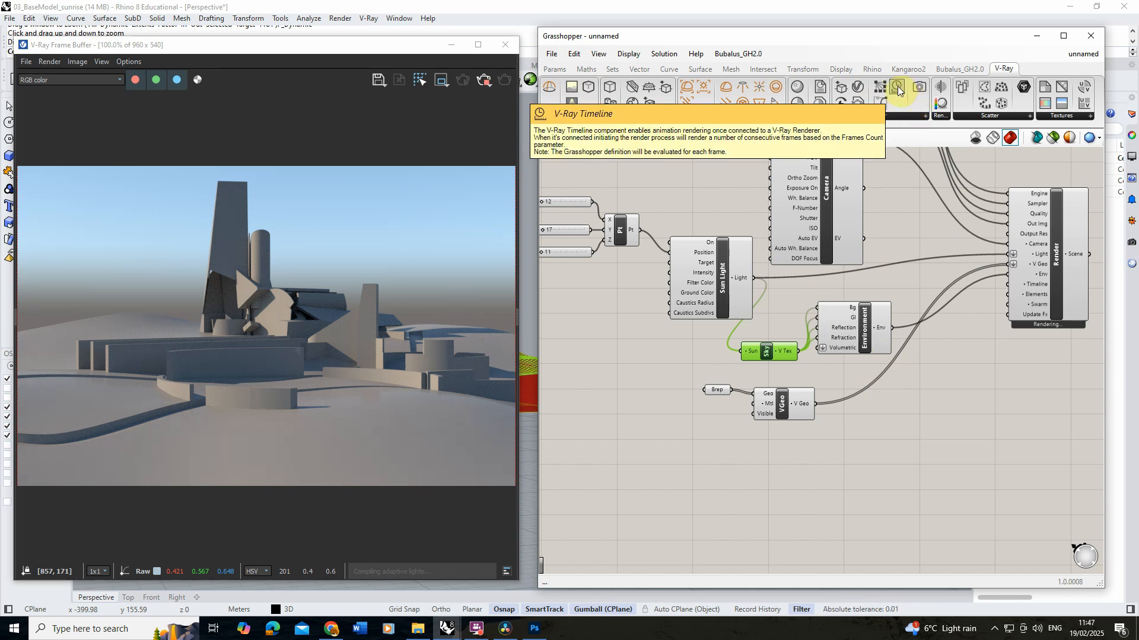
Add a V-Ray Timeline component below the Environment component, moving the Brep and VGeo components down to make room.
left_click_drag(899, 86, 798, 470)
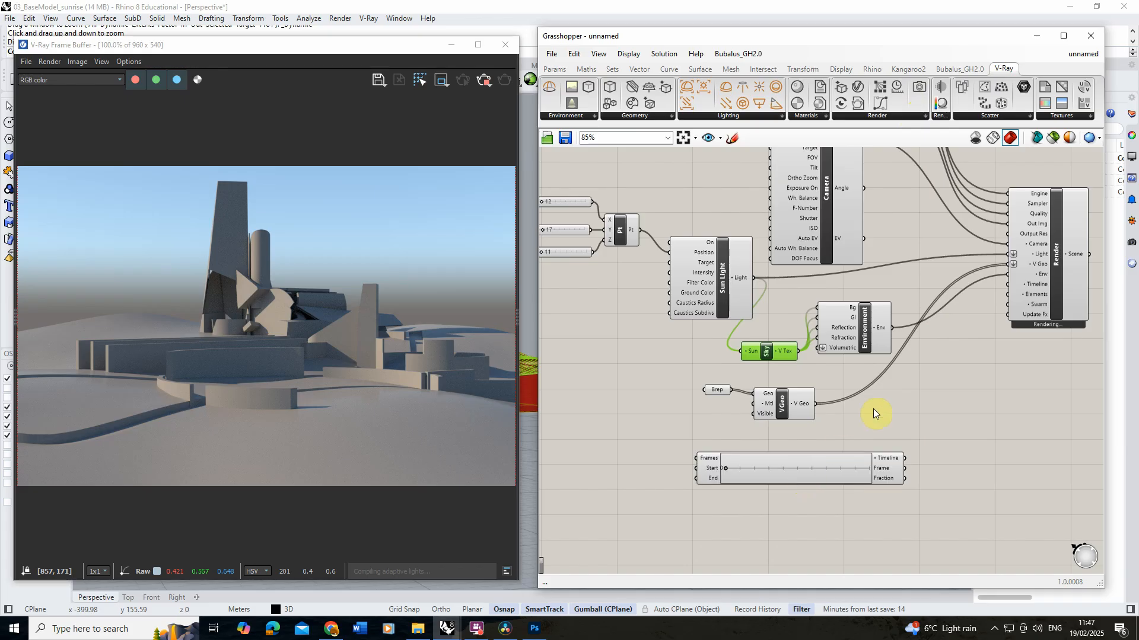
left_click_drag(824, 425, 730, 389)
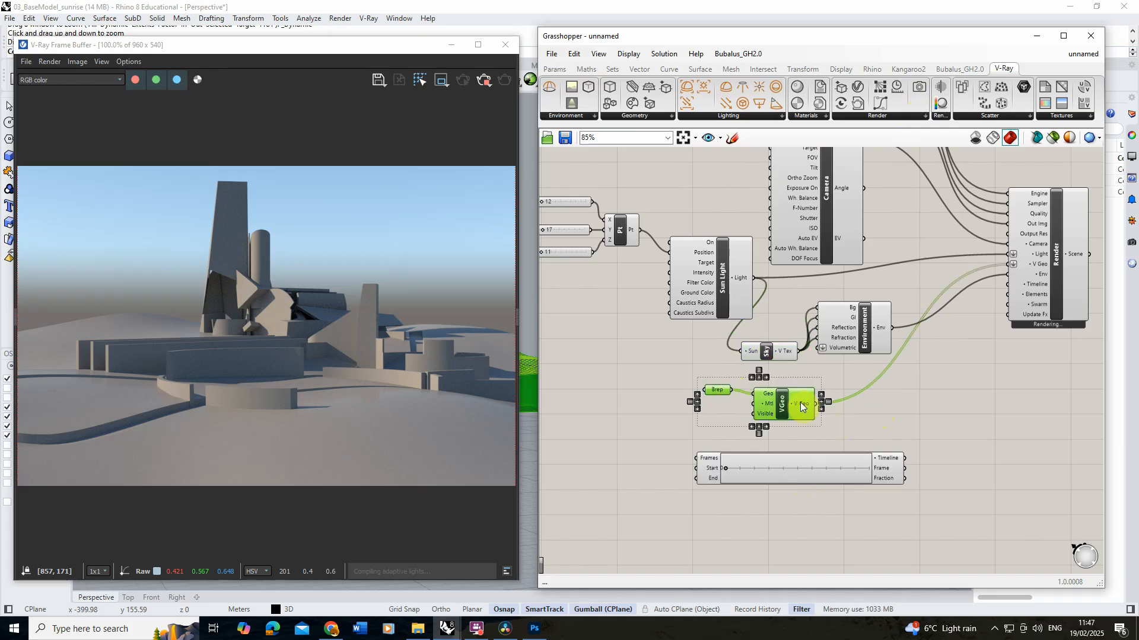
left_click_drag(800, 406, 901, 532)
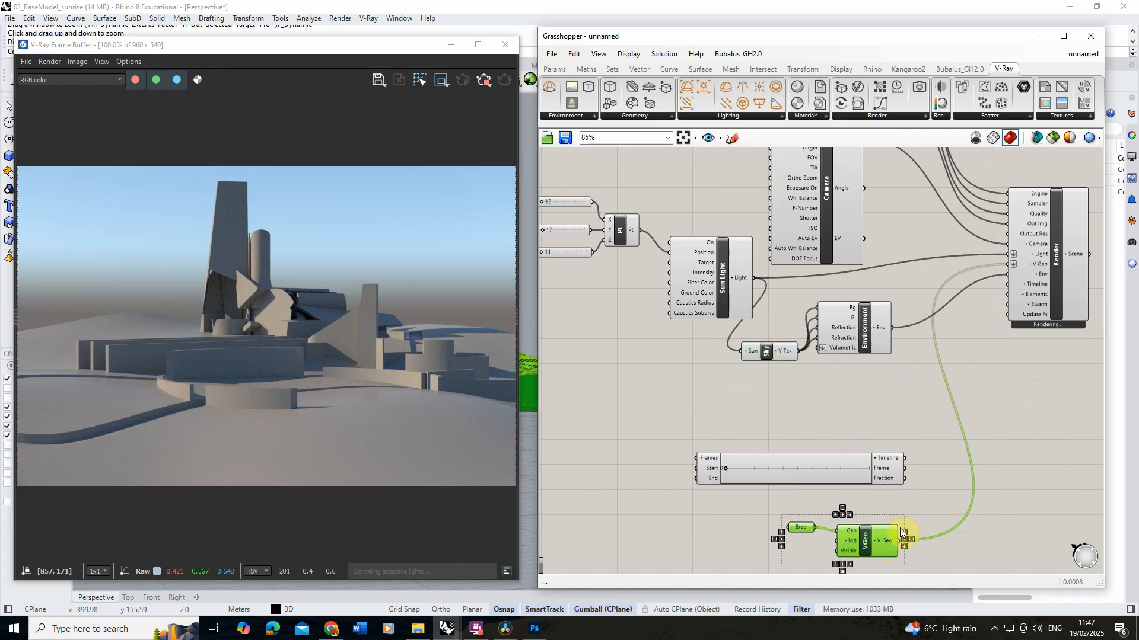
left_click(1012, 451)
left_click_drag(804, 474, 806, 426)
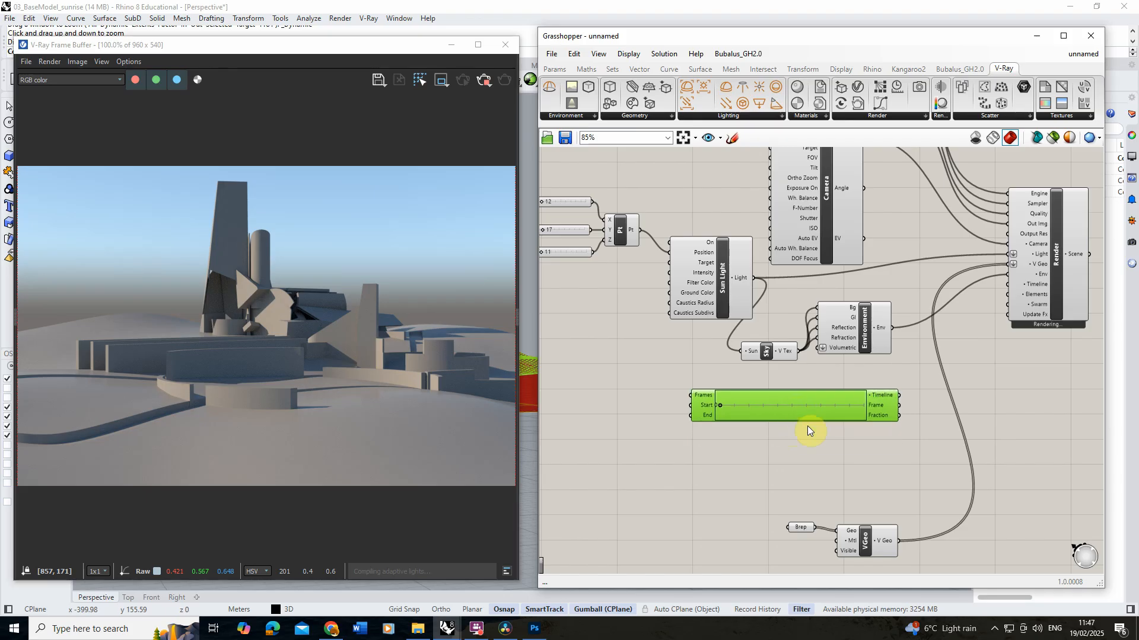
left_click(674, 368)
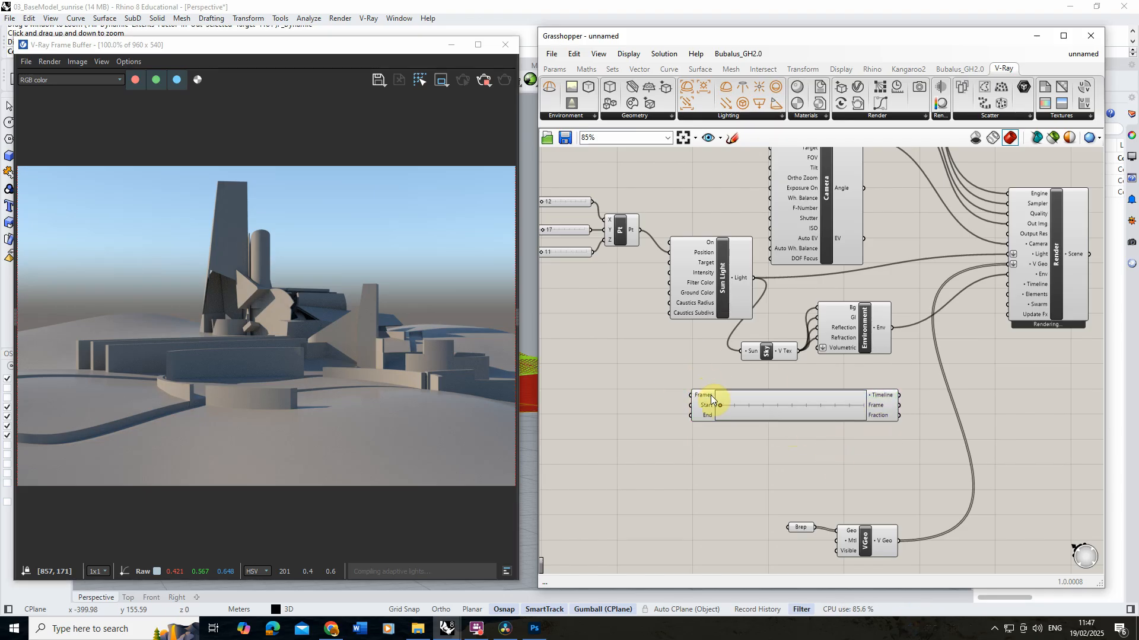
scroll(725, 409, "up", 1)
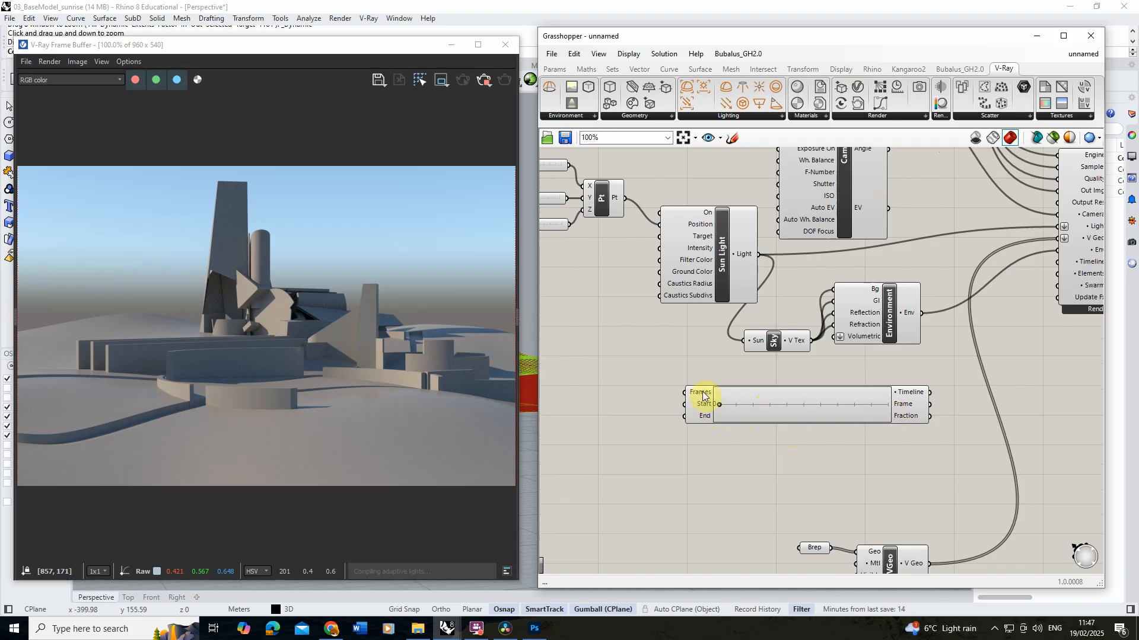
mouse_move(694, 394)
mouse_move(718, 408)
left_mouse_down()
mouse_move(886, 405)
mouse_move(719, 404)
left_mouse_up()
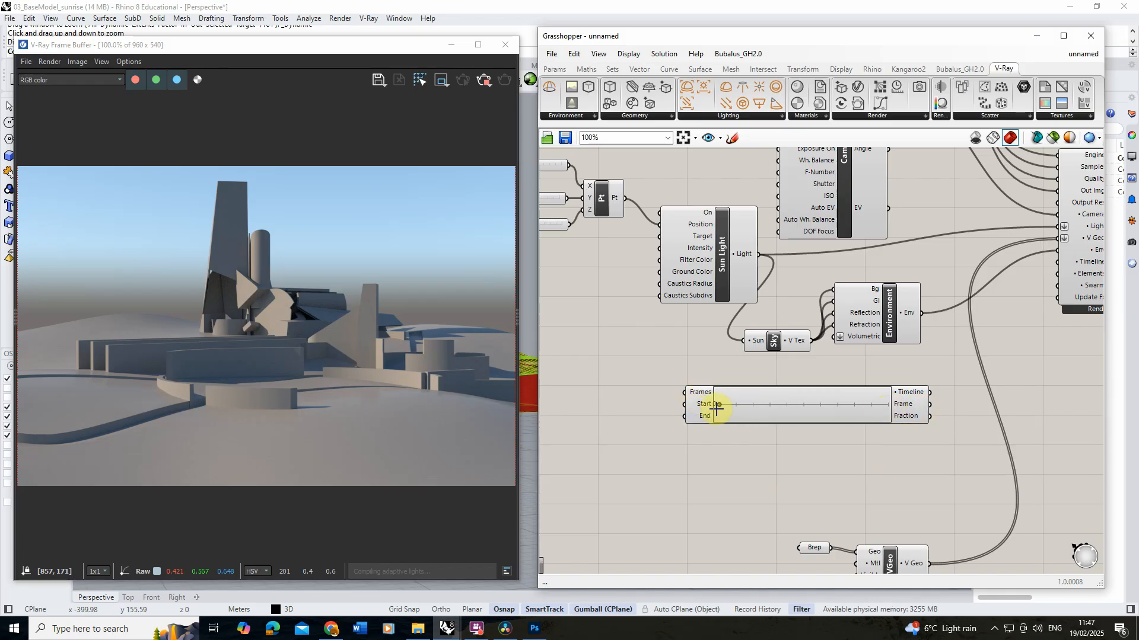
mouse_move(704, 396)
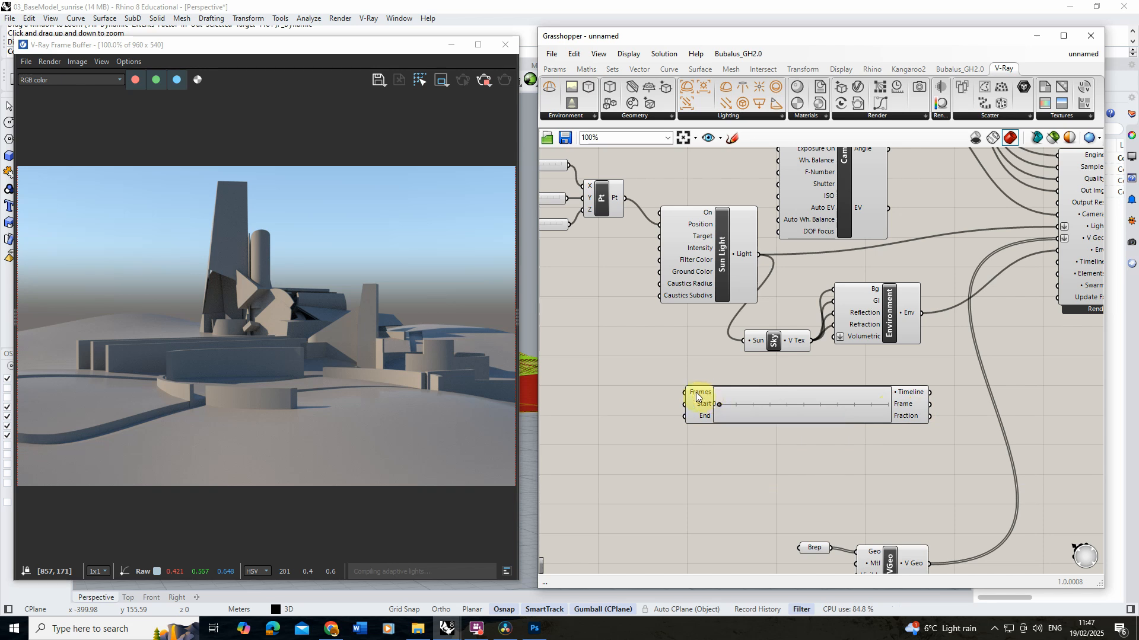
scroll(682, 347, "down", 2)
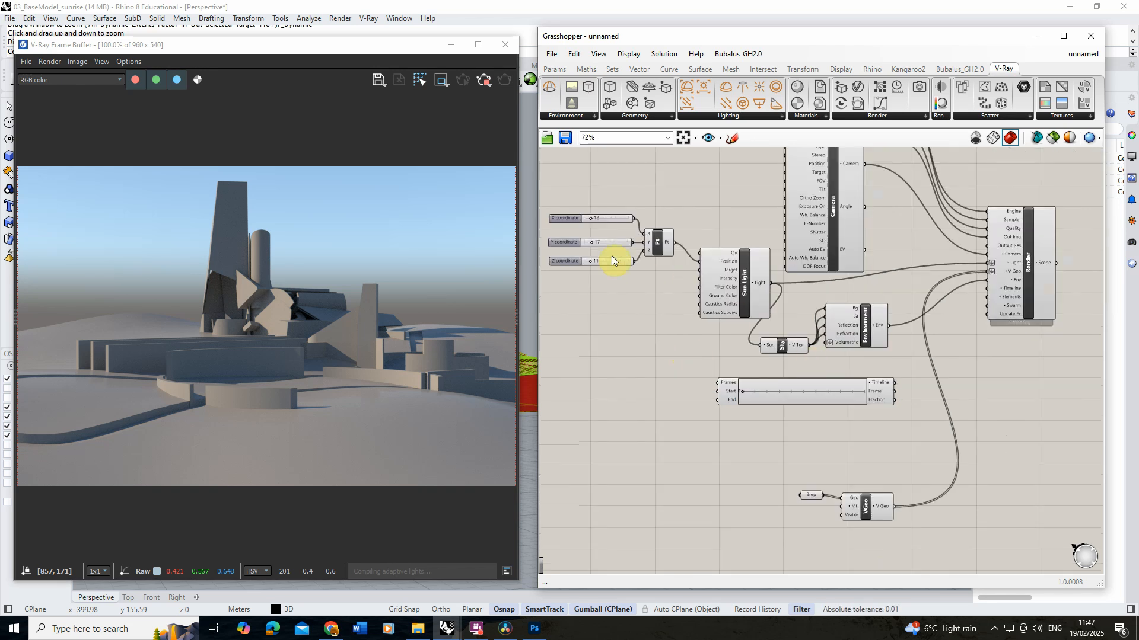
Duplicate the X coordinate slider, connect the copy to the Timeline's Frames input and set it to 100, nudging the Timeline down.
scroll(609, 255, "up", 2)
left_click(622, 205)
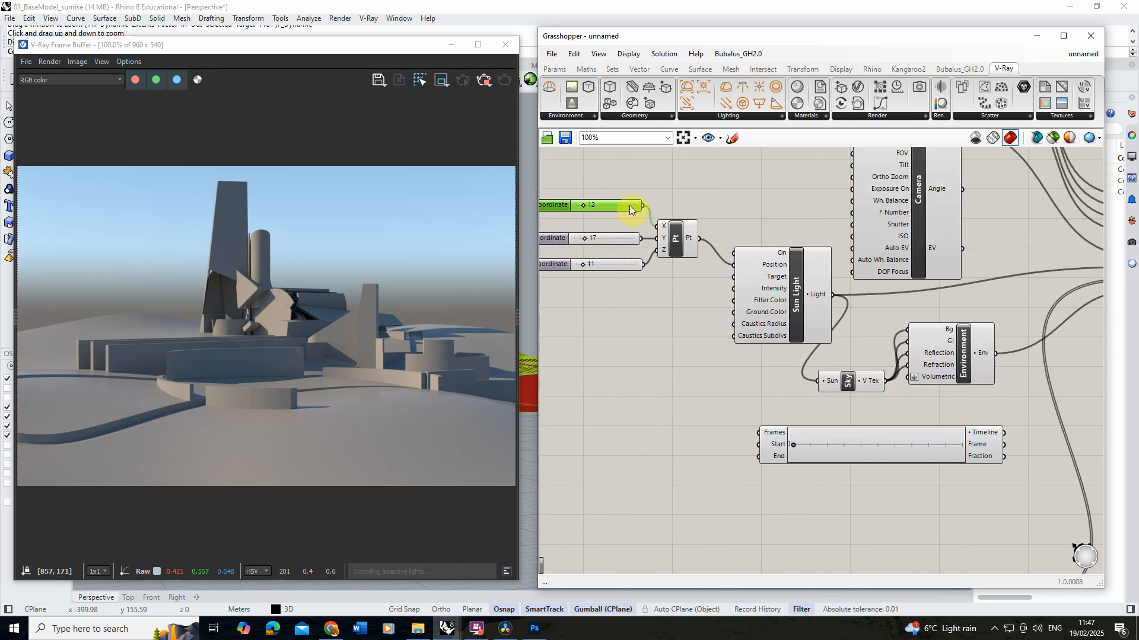
key("ctrl+c")
key("ctrl+v")
left_click_drag(625, 212, 759, 432)
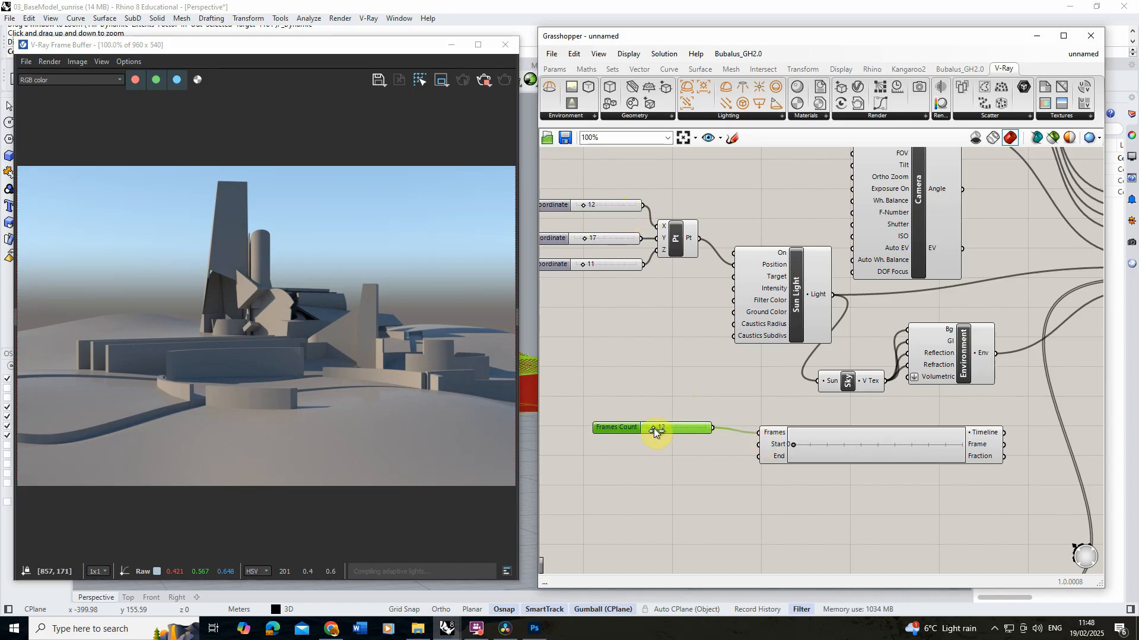
left_click_drag(653, 428, 779, 476)
left_click_drag(844, 460, 834, 471)
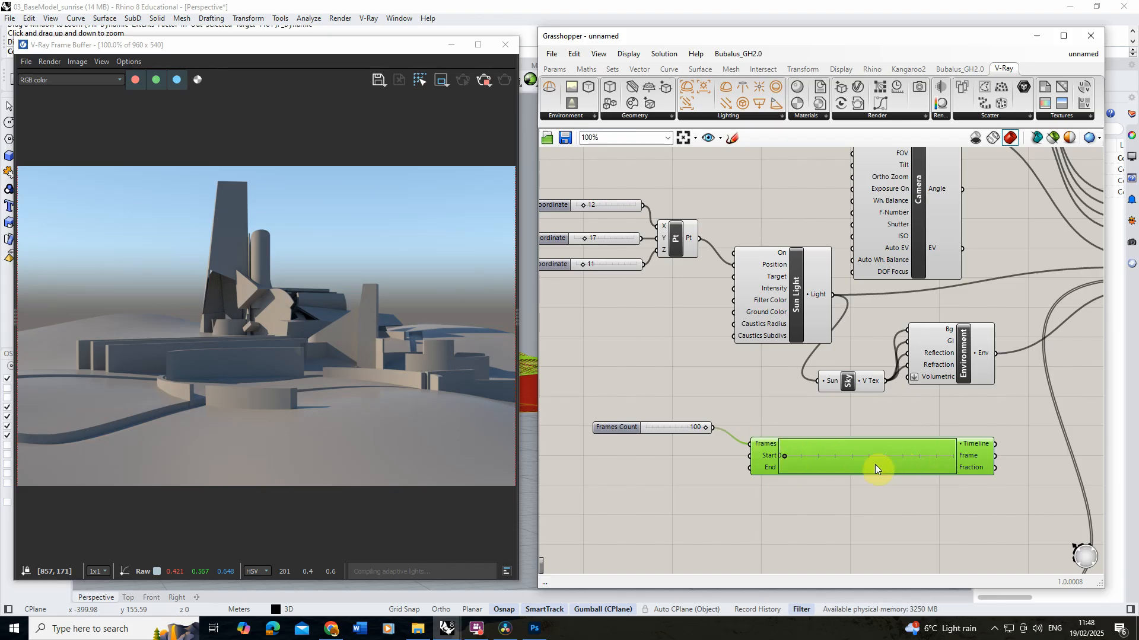
Set the Z coordinate slider to 19 to raise the sun.
mouse_move(874, 465)
mouse_move(662, 252)
scroll(624, 302, "up", 2)
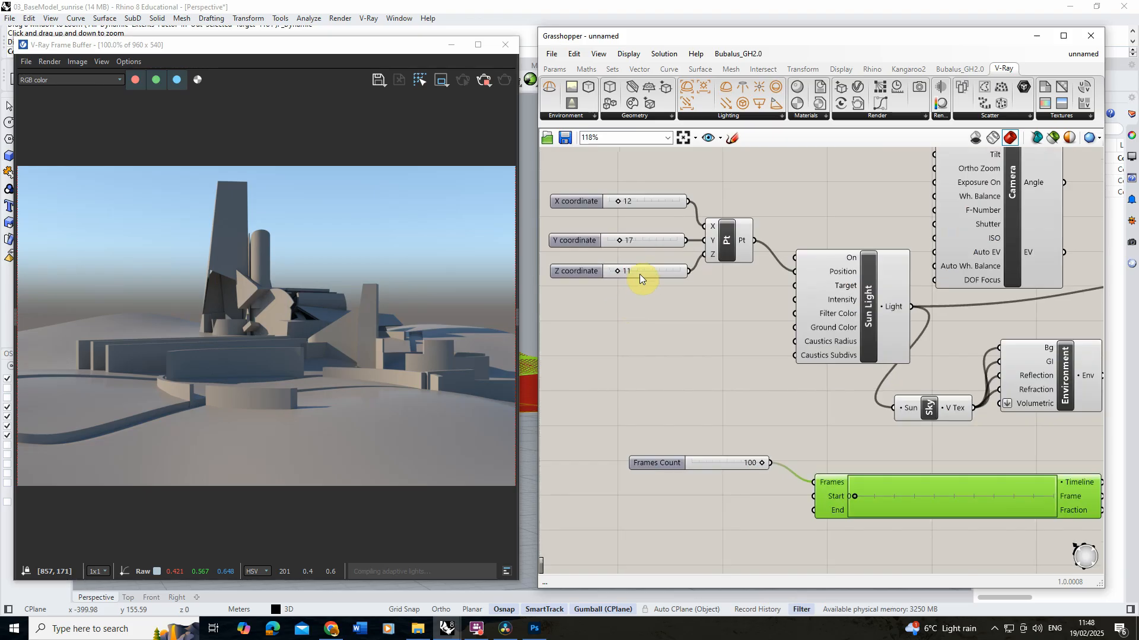
left_click(646, 270)
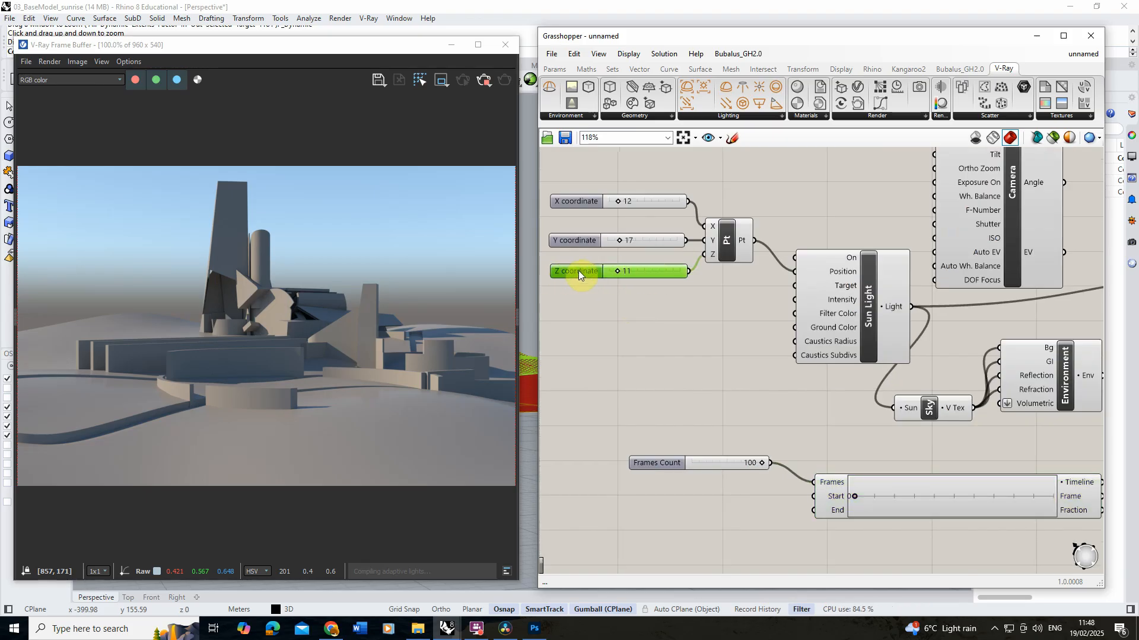
mouse_move(617, 274)
left_mouse_down()
mouse_move(649, 272)
mouse_move(618, 280)
left_mouse_up()
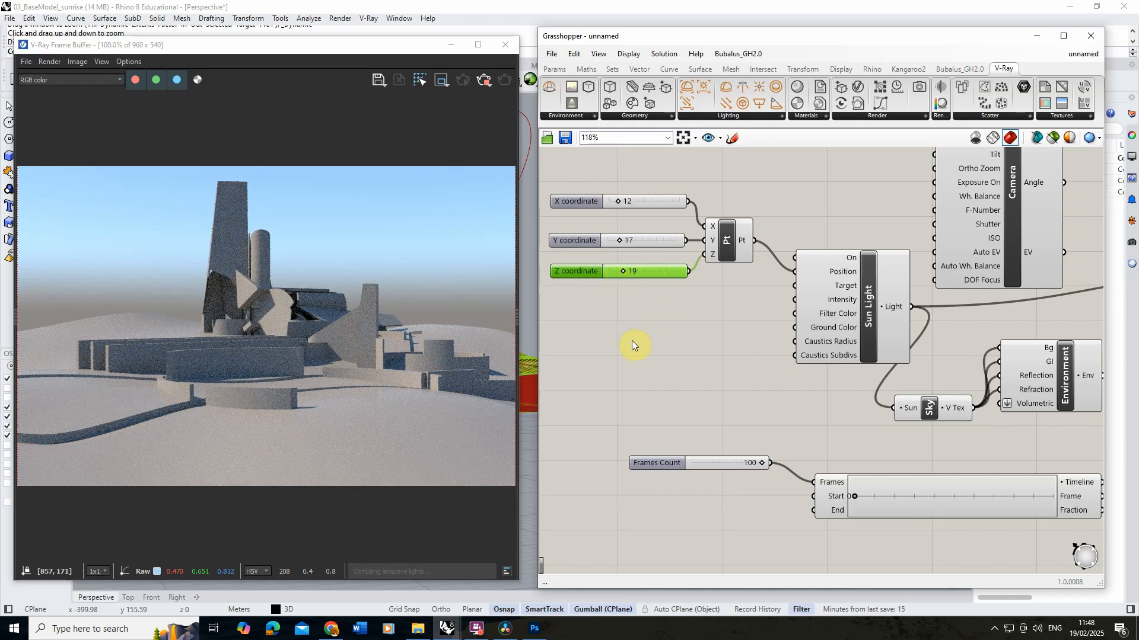
Move the timeline to frame 75 and connect its Frame output to the sun point's Z input in place of the slider.
scroll(616, 336, "down", 2)
mouse_move(1017, 477)
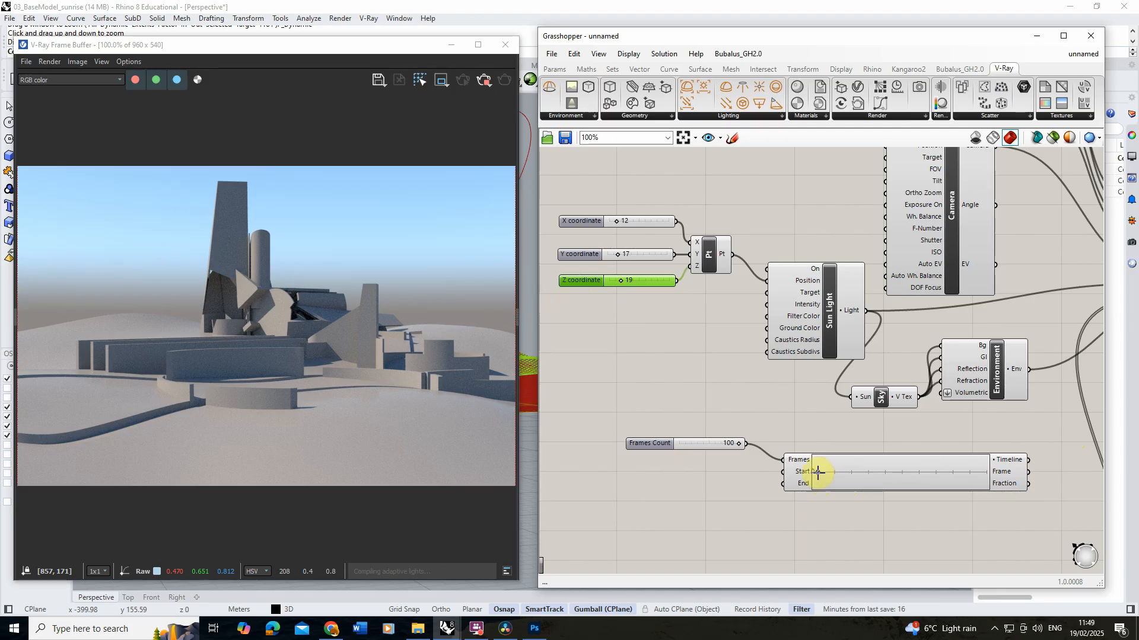
left_click_drag(818, 472, 945, 472)
mouse_move(1021, 475)
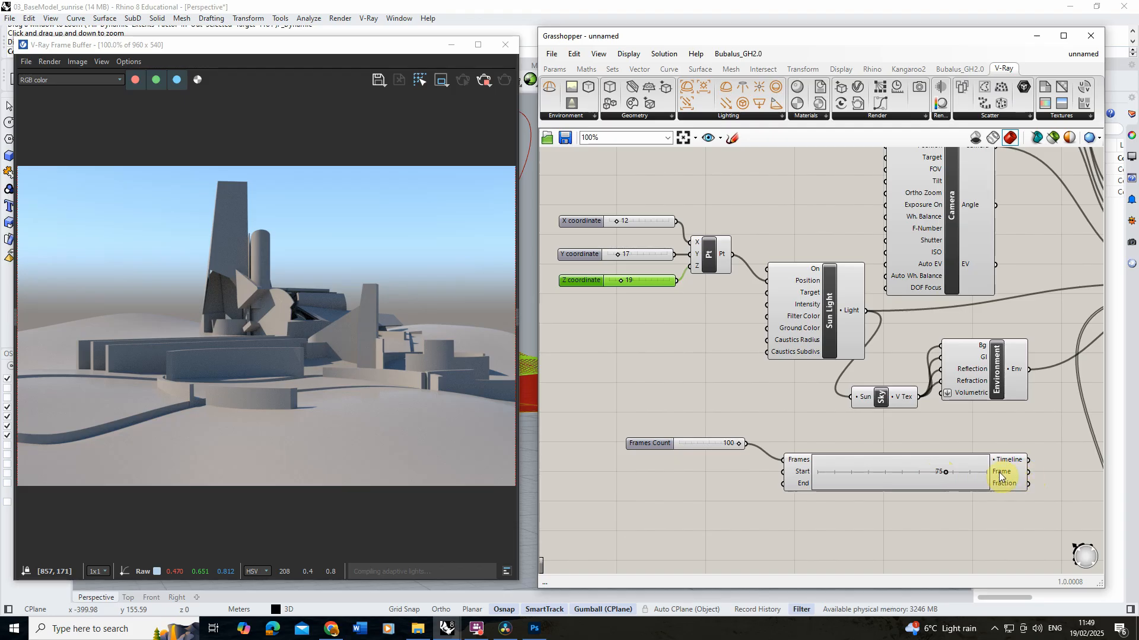
left_click_drag(1030, 472, 622, 314)
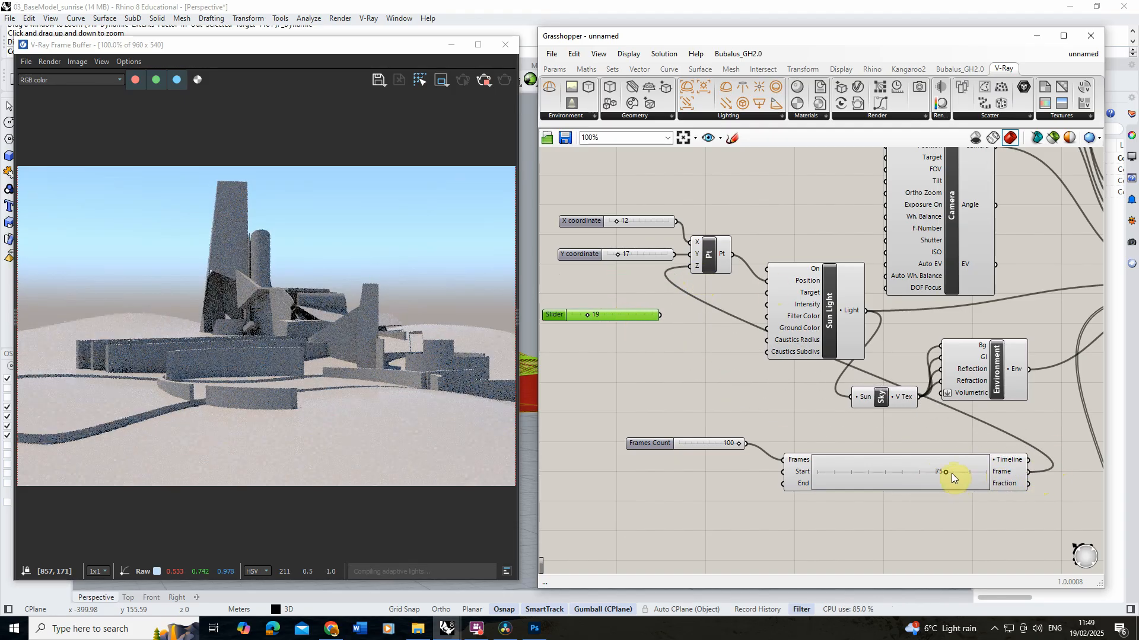
Preview the sun movement by scrubbing the timeline to frame 0, then to 53 and 69.
left_click_drag(947, 472, 795, 475)
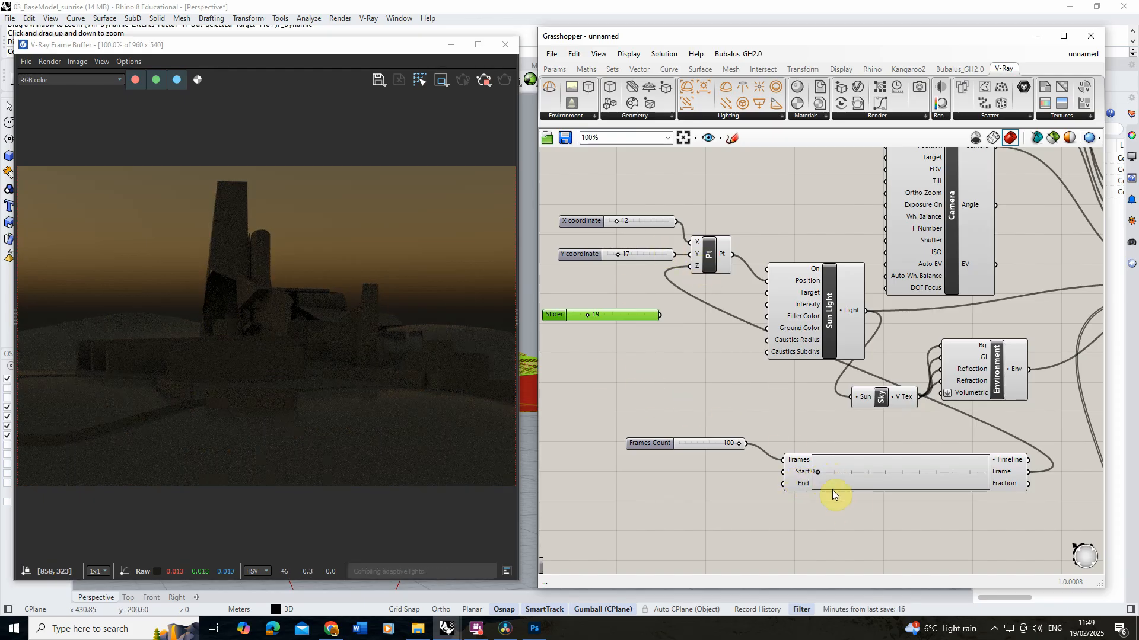
left_click_drag(818, 472, 912, 476)
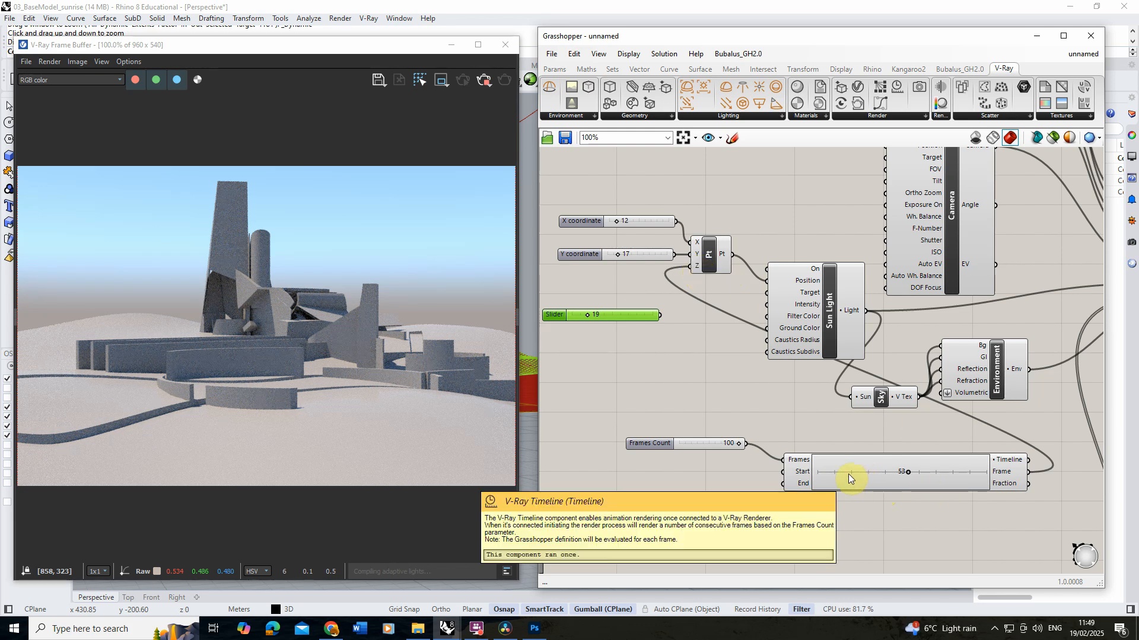
left_click_drag(902, 470, 936, 472)
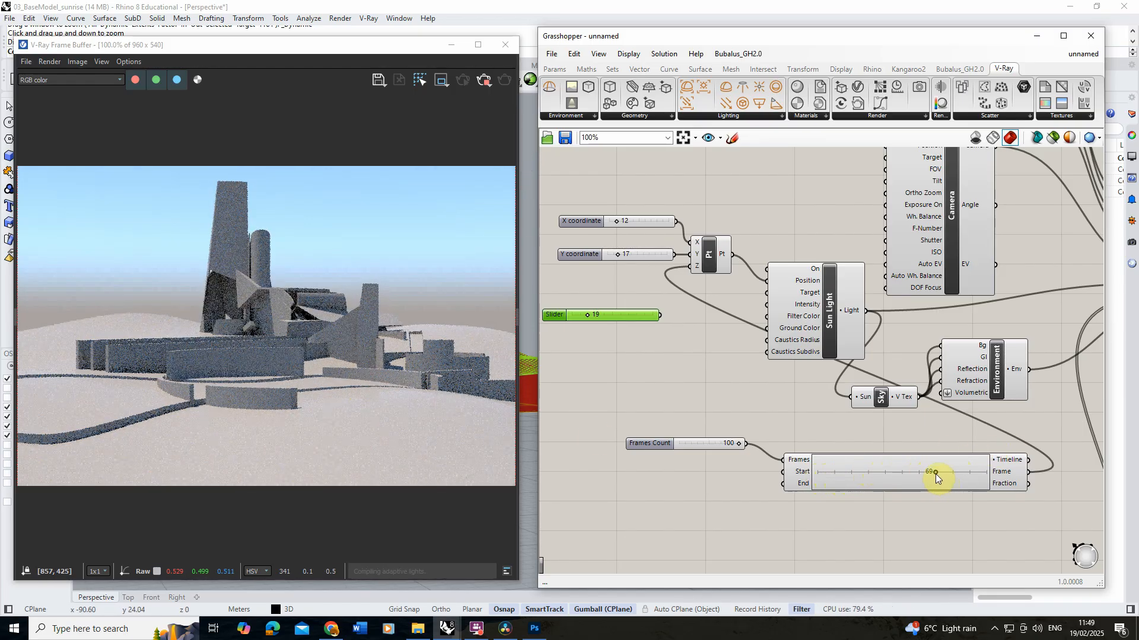
left_click(734, 379)
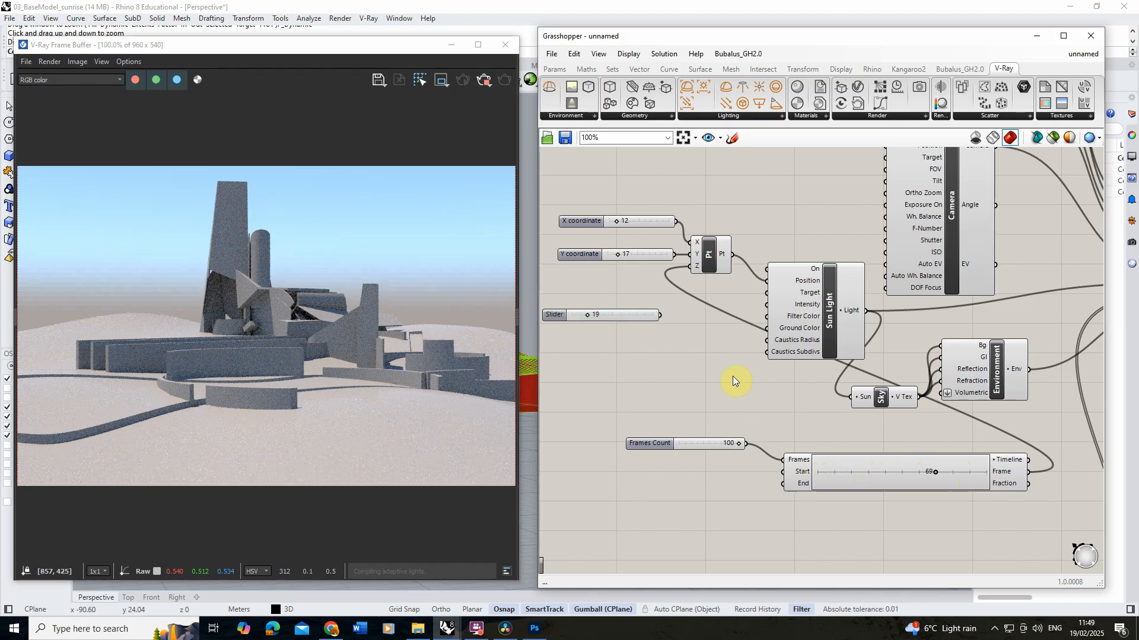
Add a Division component below the Slider and connect the Timeline's Frame output to its A input.
left_click(585, 70)
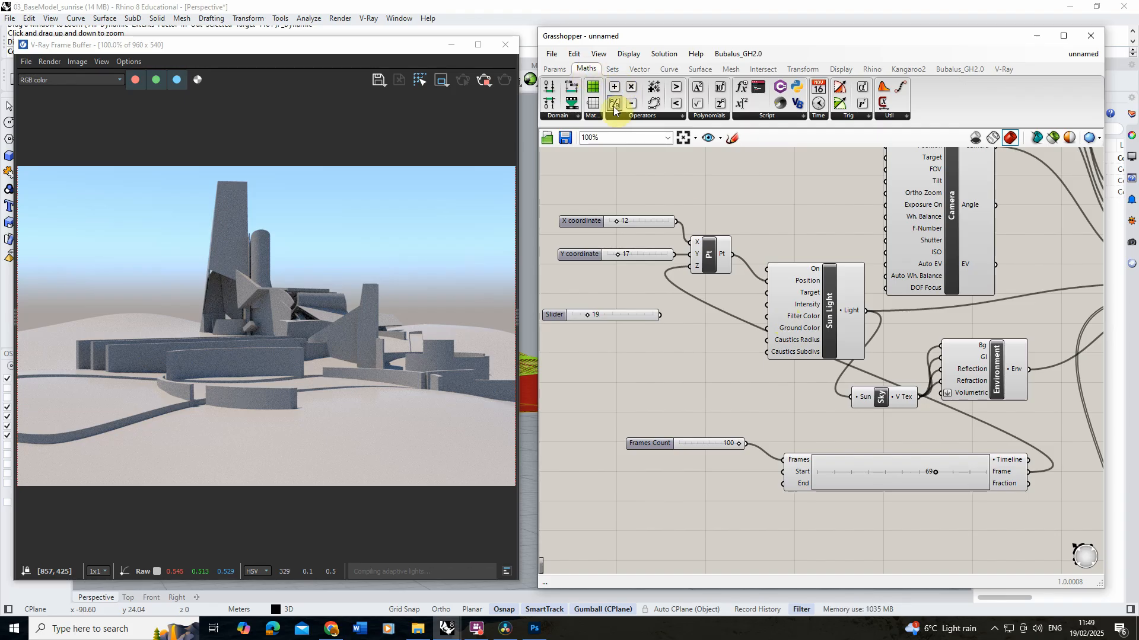
left_click_drag(614, 105, 688, 366)
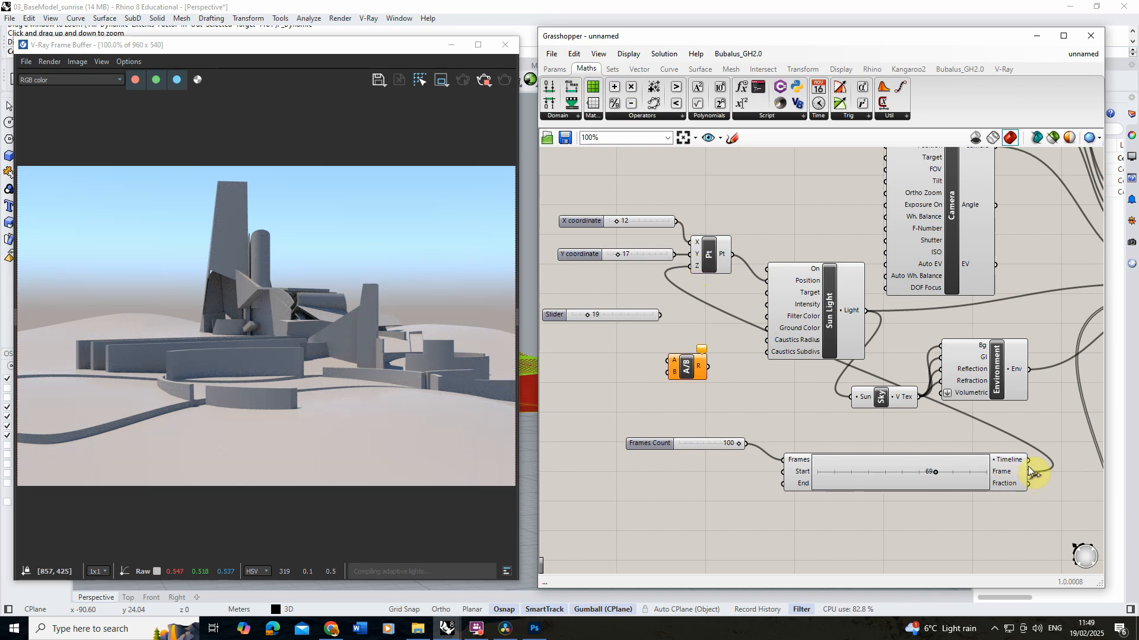
left_click_drag(1029, 472, 667, 372)
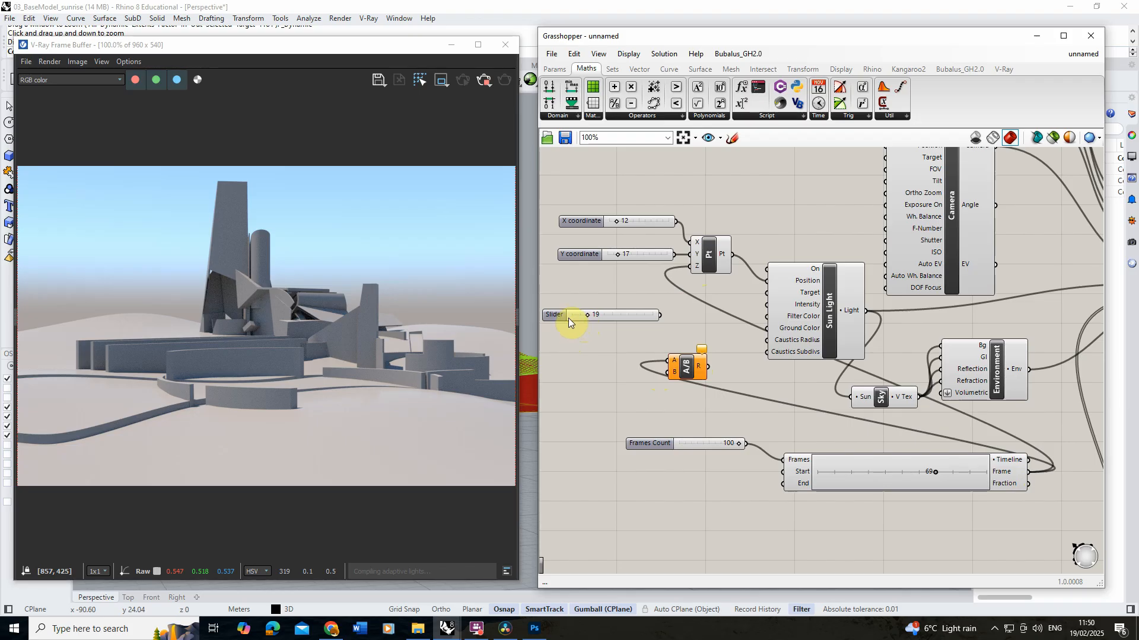
Set the unconnected slider to 2, wire it to the Division's B input, and feed the result into the sun point's Z input.
left_click_drag(587, 315, 574, 318)
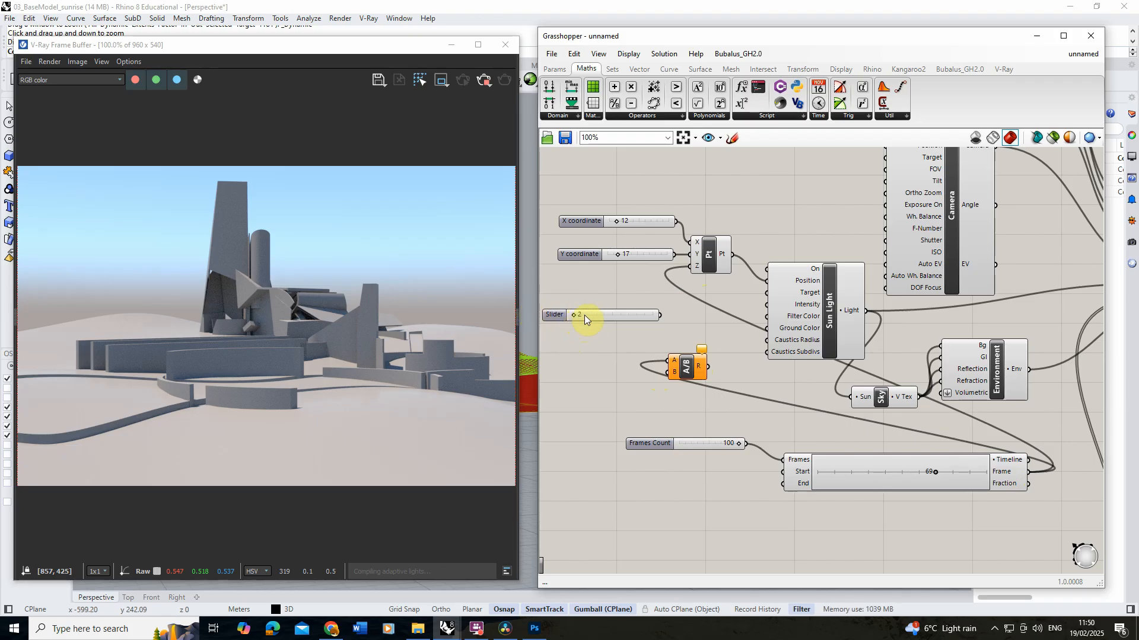
left_click_drag(660, 315, 690, 267)
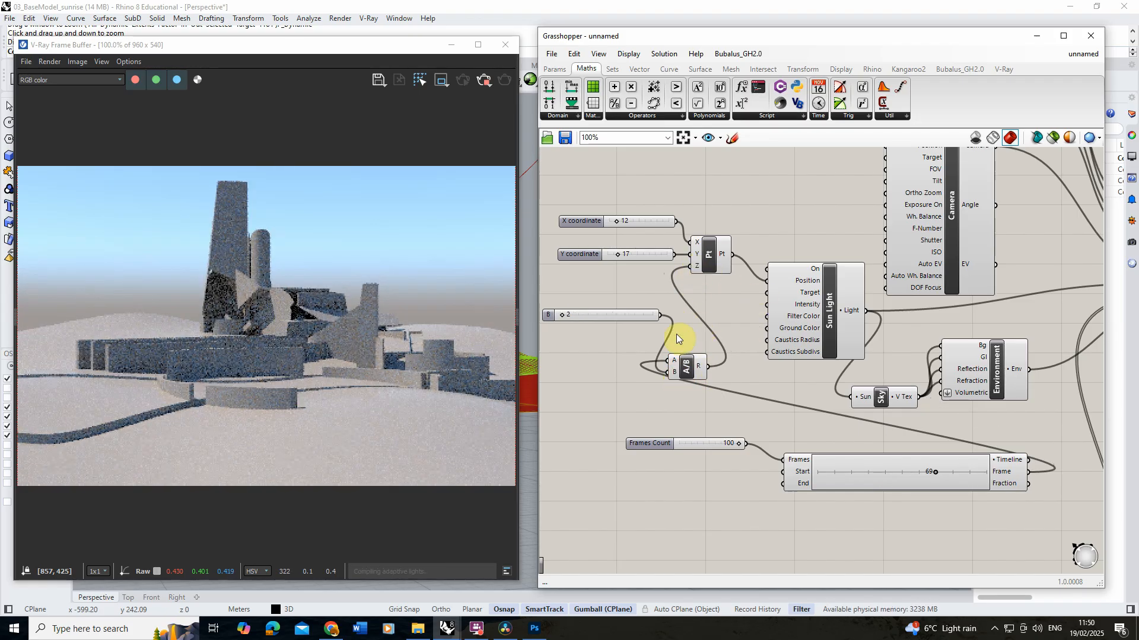
left_click_drag(687, 364, 694, 353)
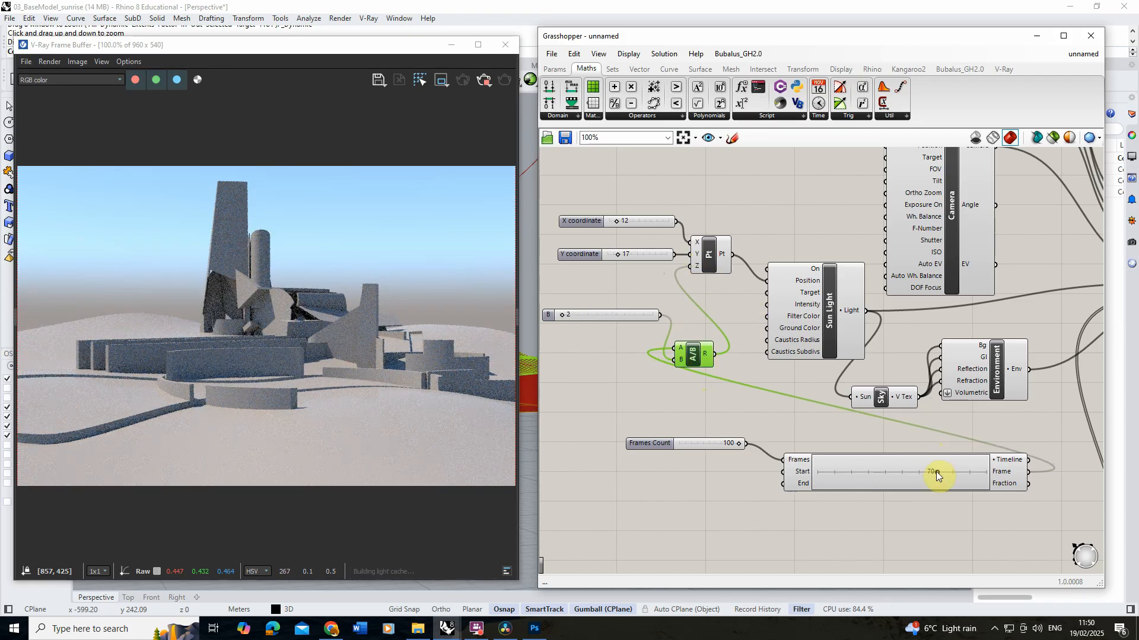
Preview the slowed sun movement by scrubbing the timeline to frames 8, 9 and 17.
left_click_drag(929, 470, 830, 478)
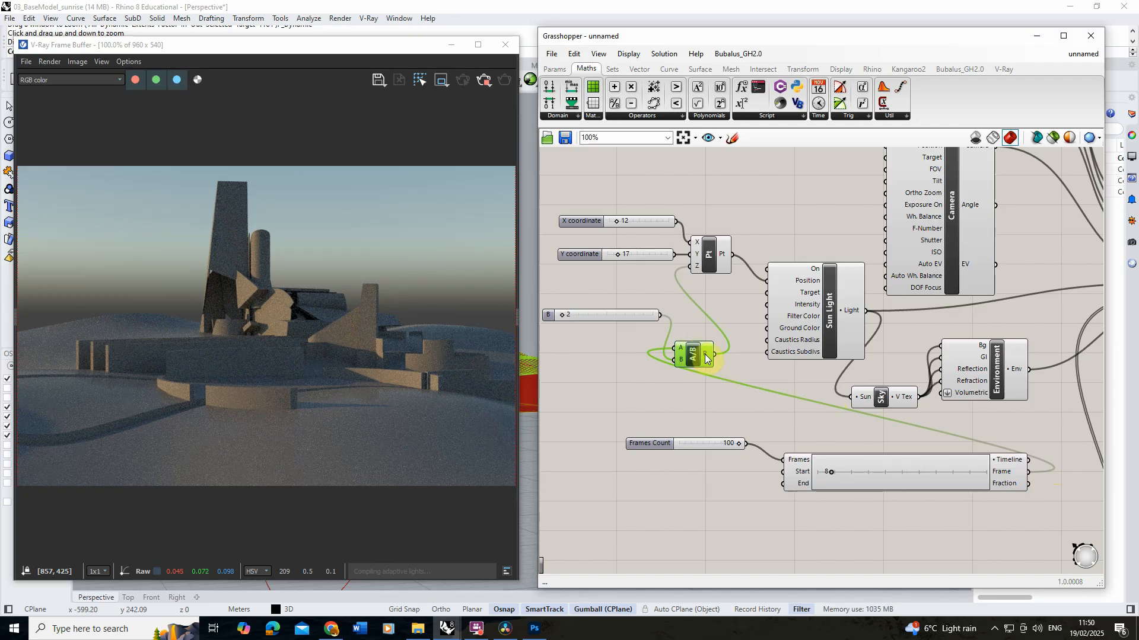
mouse_move(698, 269)
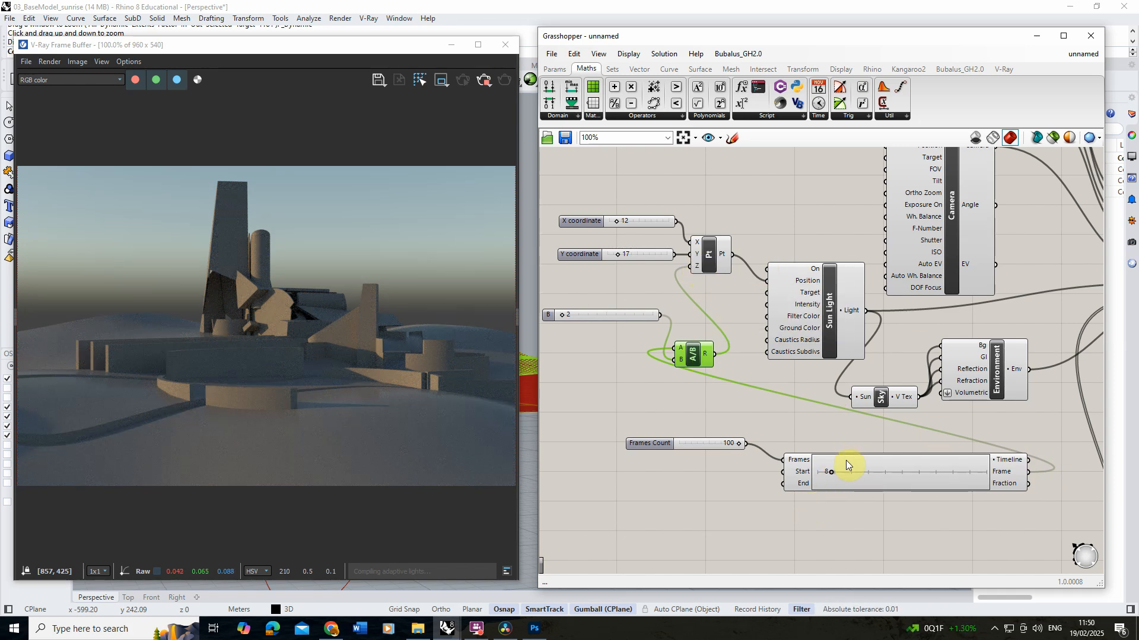
left_click_drag(830, 473, 832, 472)
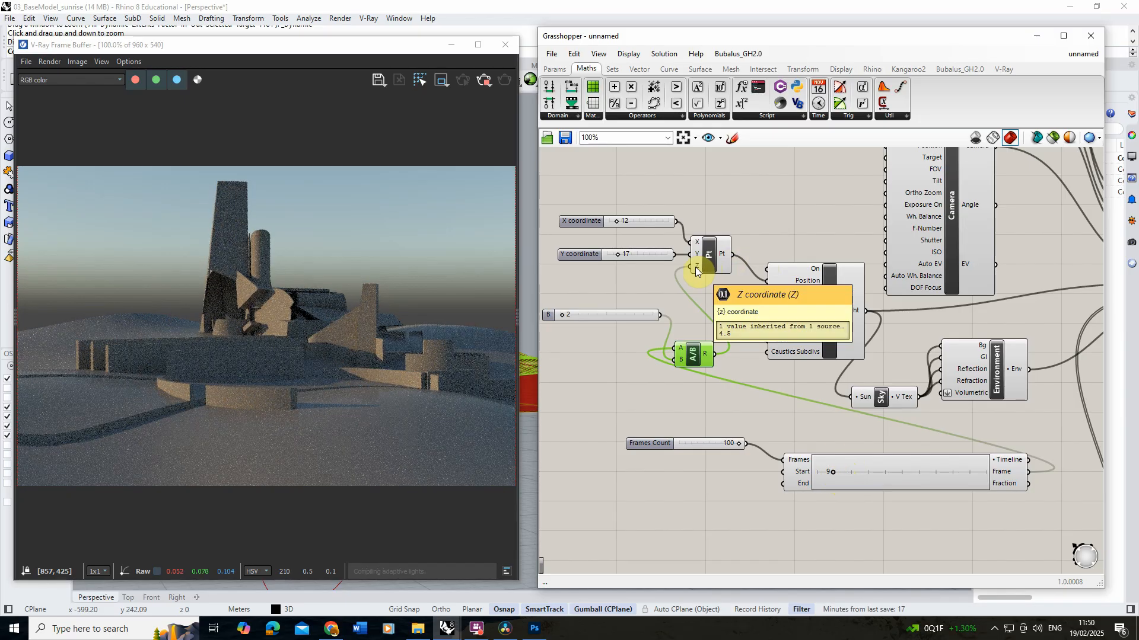
mouse_move(833, 473)
left_mouse_down()
mouse_move(810, 471)
mouse_move(895, 475)
mouse_move(846, 473)
left_mouse_up()
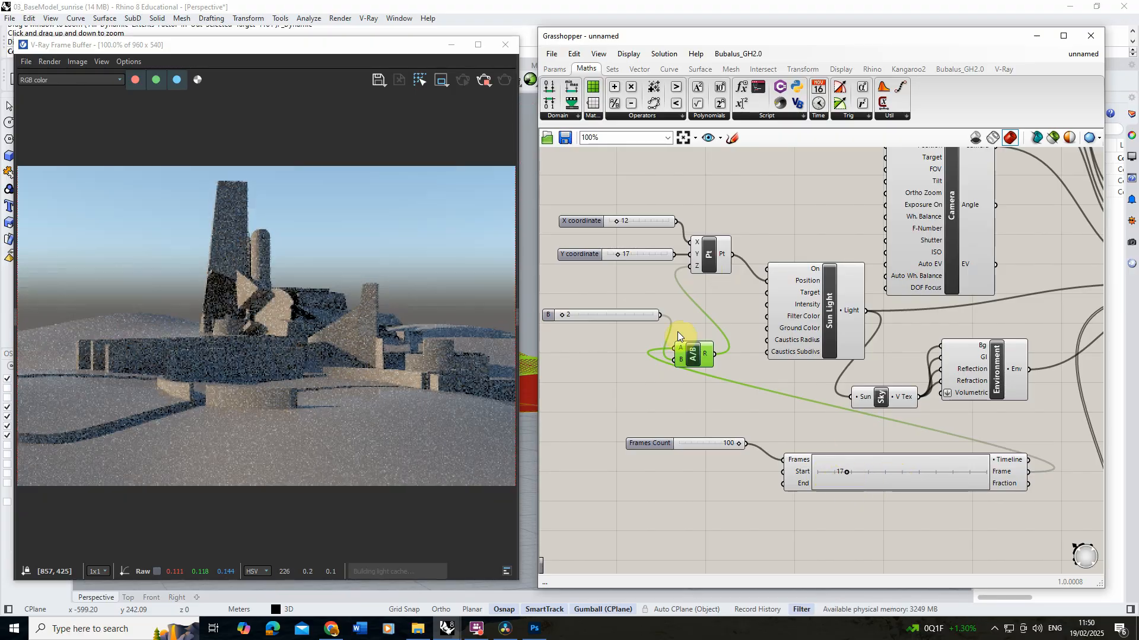
Set the divisor slider to 3 and check the sun movement by scrubbing the timeline to frames 21, 30 and 22.
left_click_drag(563, 315, 565, 315)
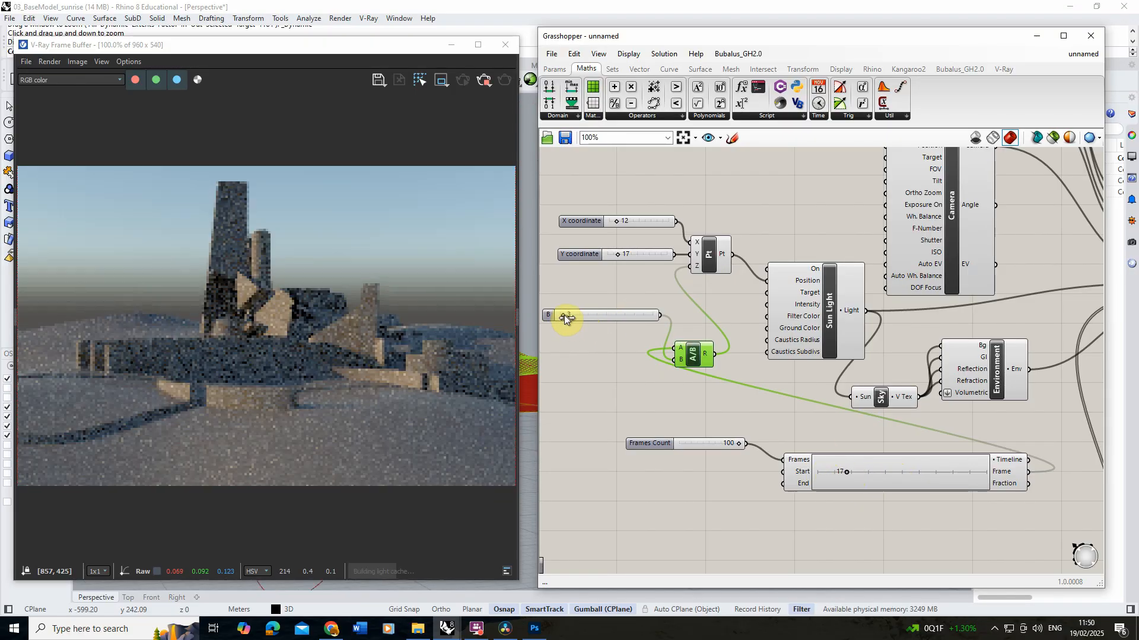
mouse_move(846, 472)
left_mouse_down()
mouse_move(976, 475)
mouse_move(830, 486)
mouse_move(865, 478)
left_mouse_up()
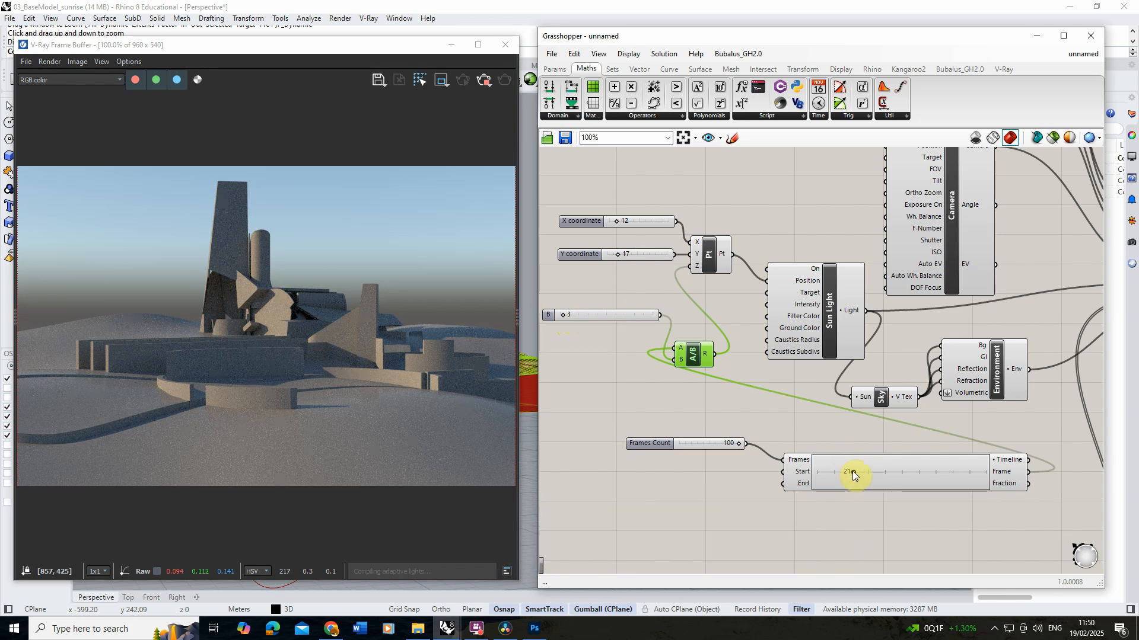
mouse_move(852, 471)
left_mouse_down()
mouse_move(884, 473)
mouse_move(869, 472)
left_mouse_up()
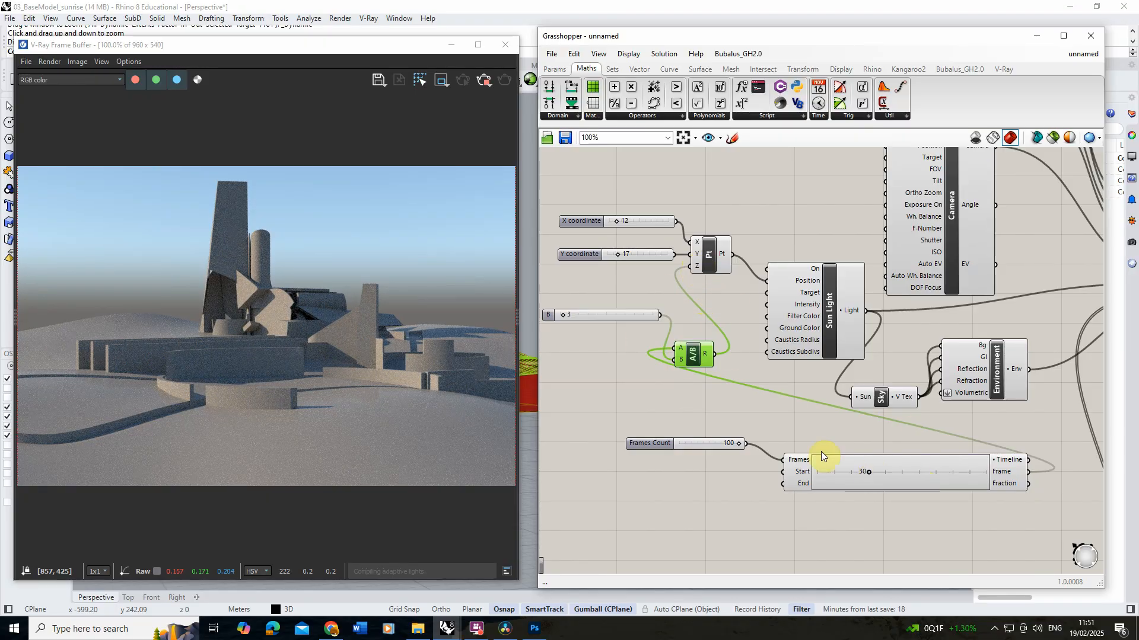
mouse_move(870, 473)
left_mouse_down()
mouse_move(827, 472)
mouse_move(936, 478)
mouse_move(852, 475)
left_mouse_up()
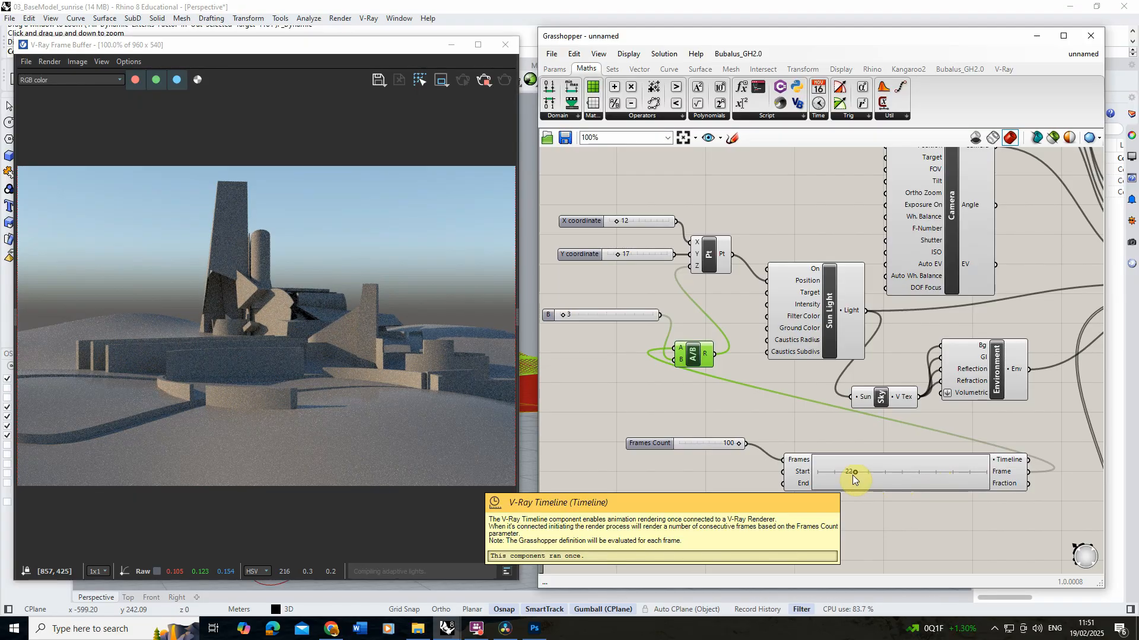
Stop the interactive render and connect the Timeline component's Timeline output to the Render component's Timeline input.
scroll(720, 457, "down", 3)
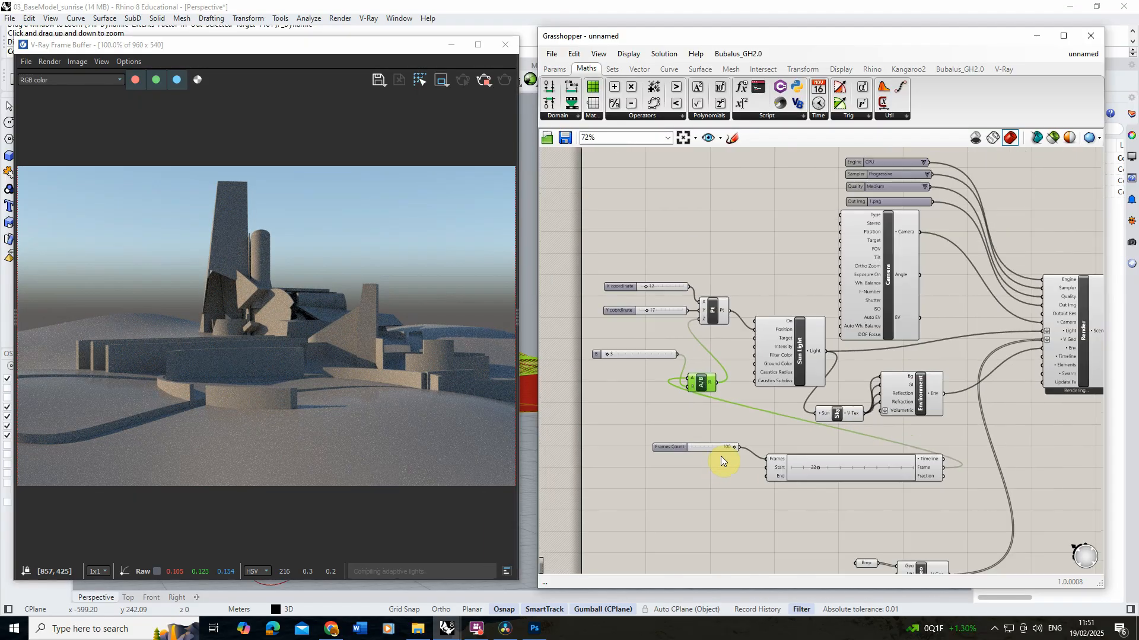
left_click(484, 80)
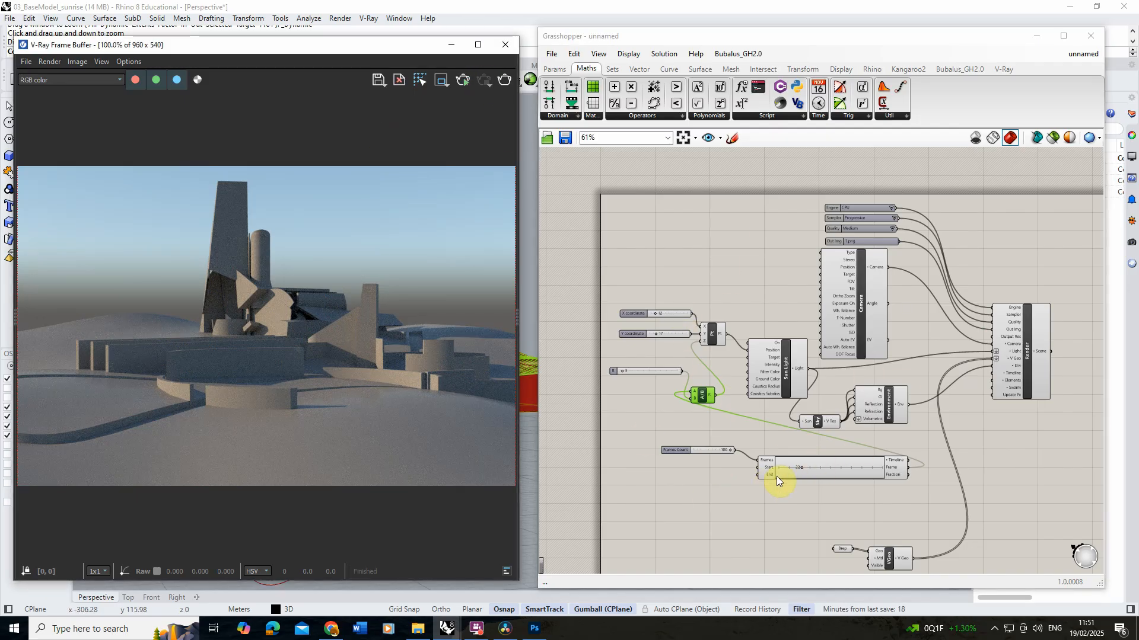
scroll(1011, 472, "up", 3)
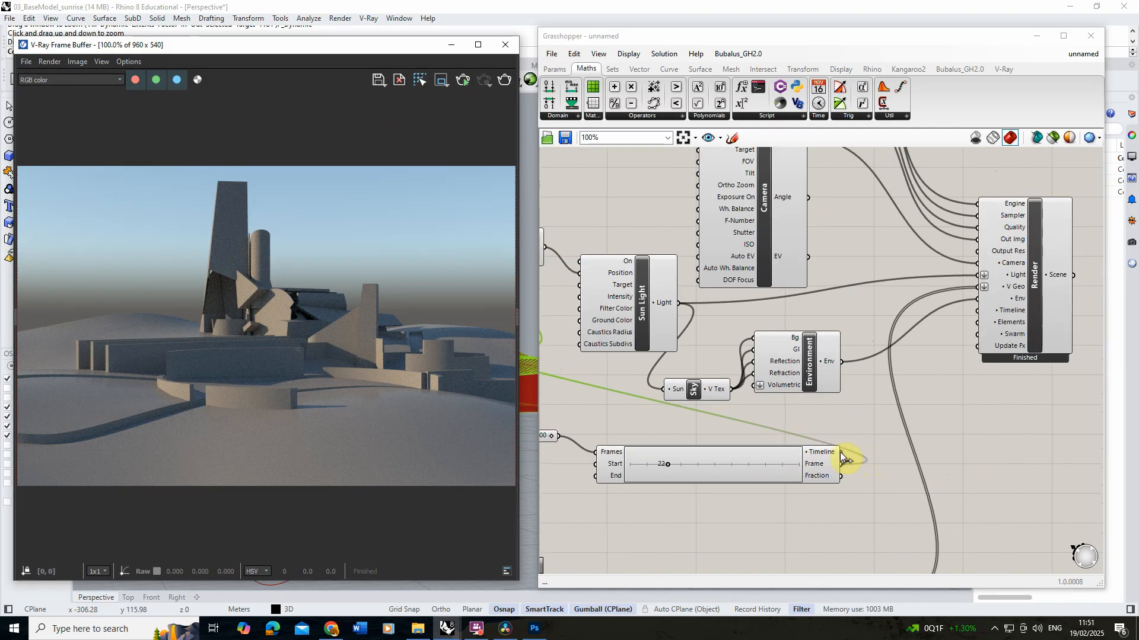
left_click_drag(842, 453, 978, 310)
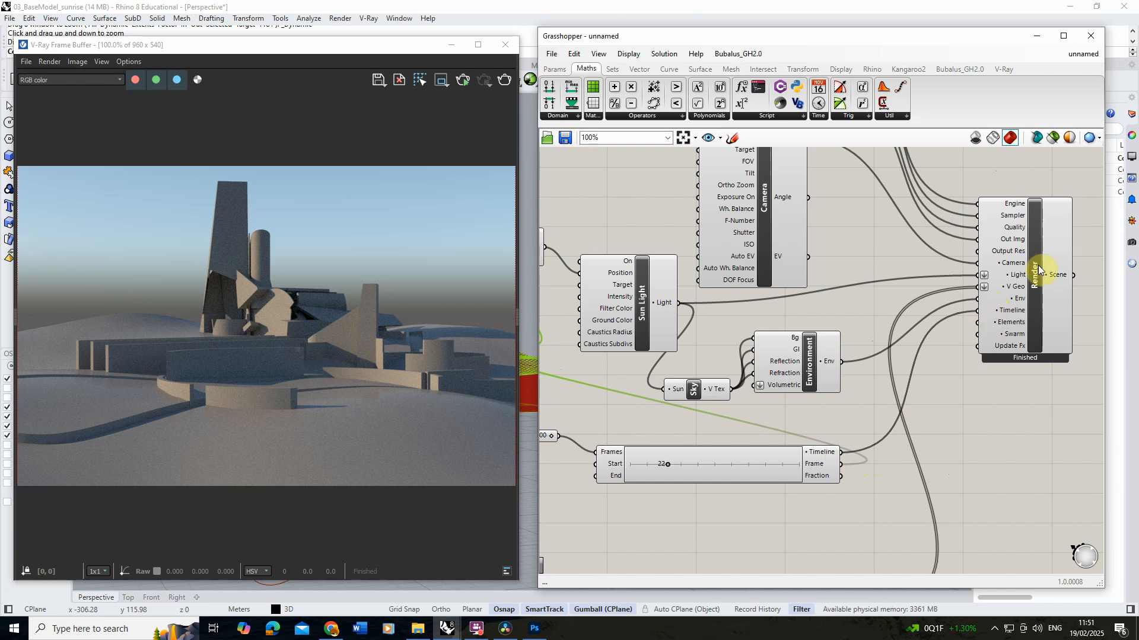
left_click(1002, 341)
left_click(961, 447)
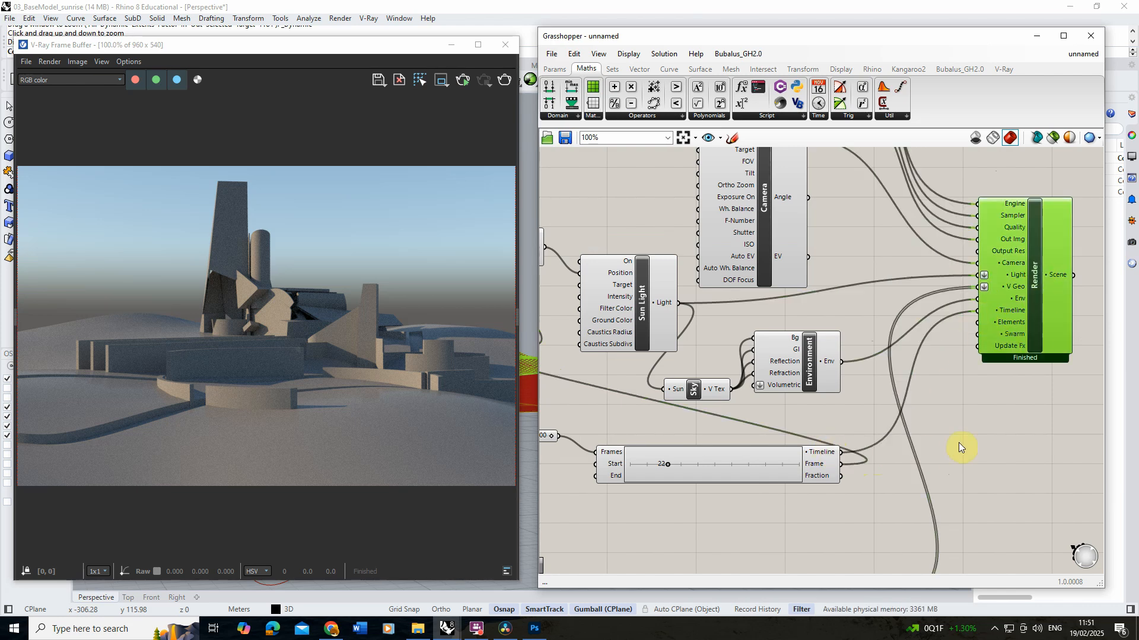
Review the Render component's rendering options and the Out Img file setting.
left_click(1037, 284)
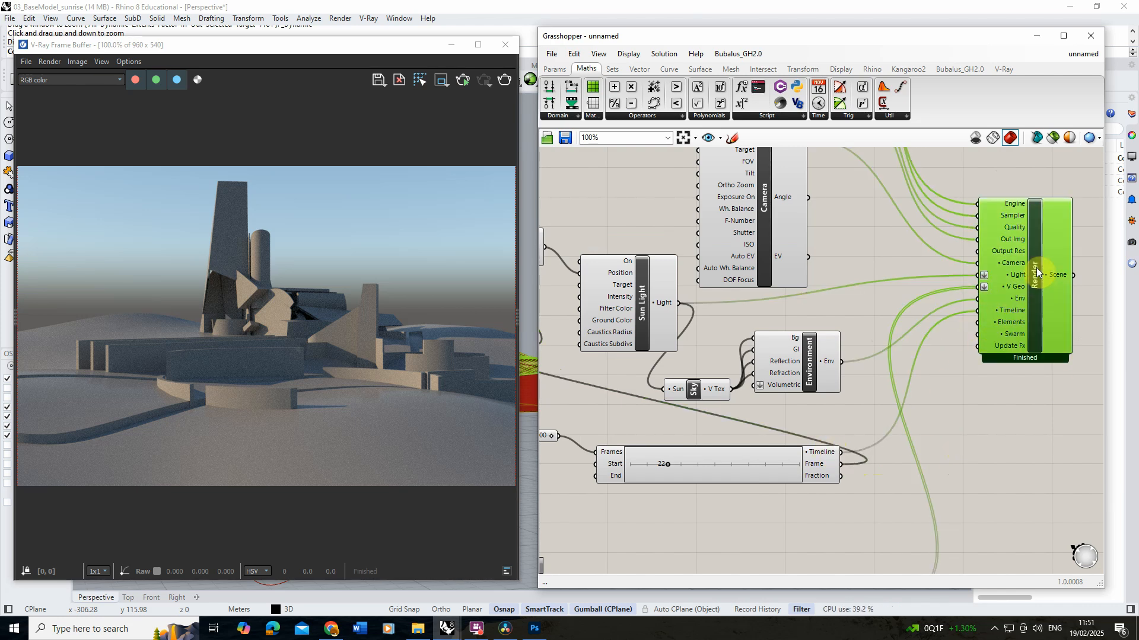
right_click(1034, 275)
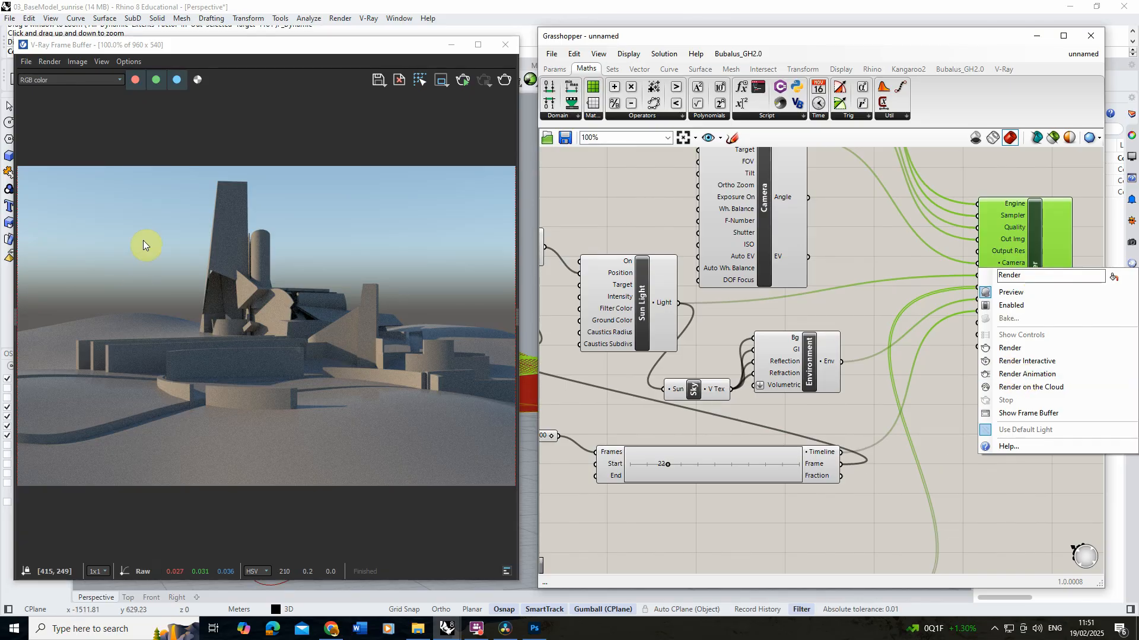
left_click(928, 429)
scroll(909, 482, "down", 3)
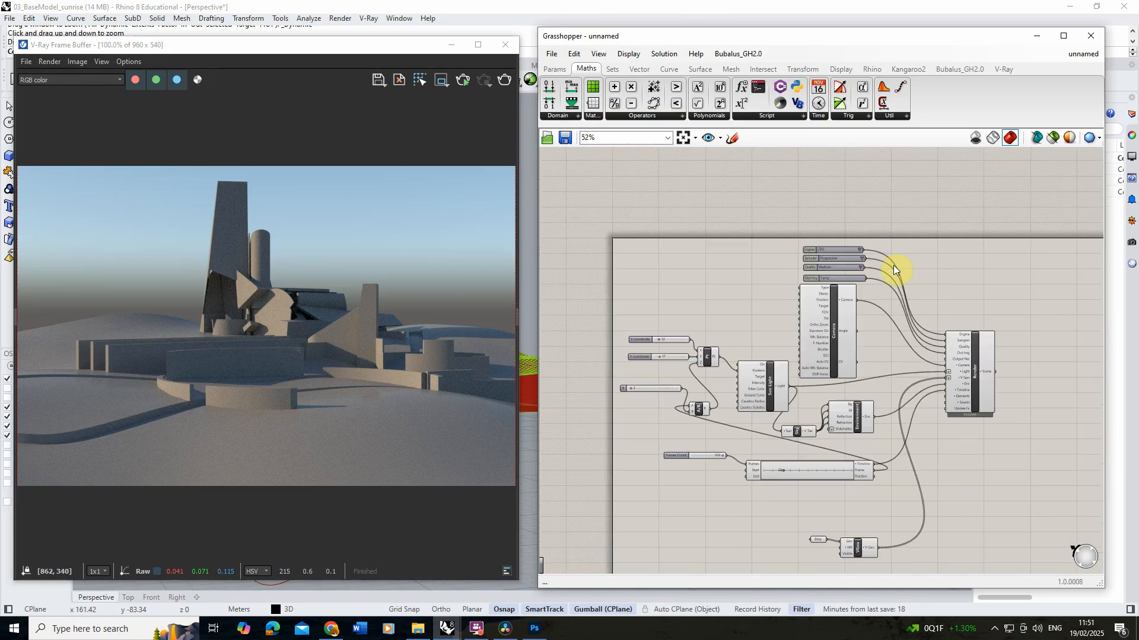
scroll(893, 262, "up", 3)
left_click(792, 294)
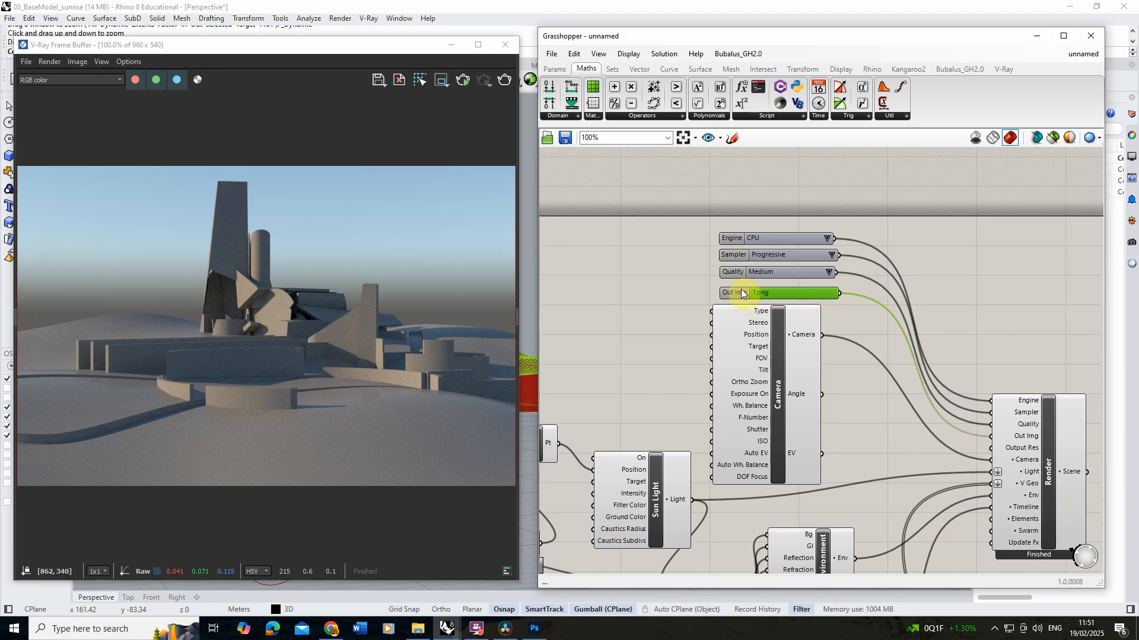
scroll(842, 354, "down", 1)
Start Render Animation from the Render component to output the timeline's frames.
left_click(934, 402)
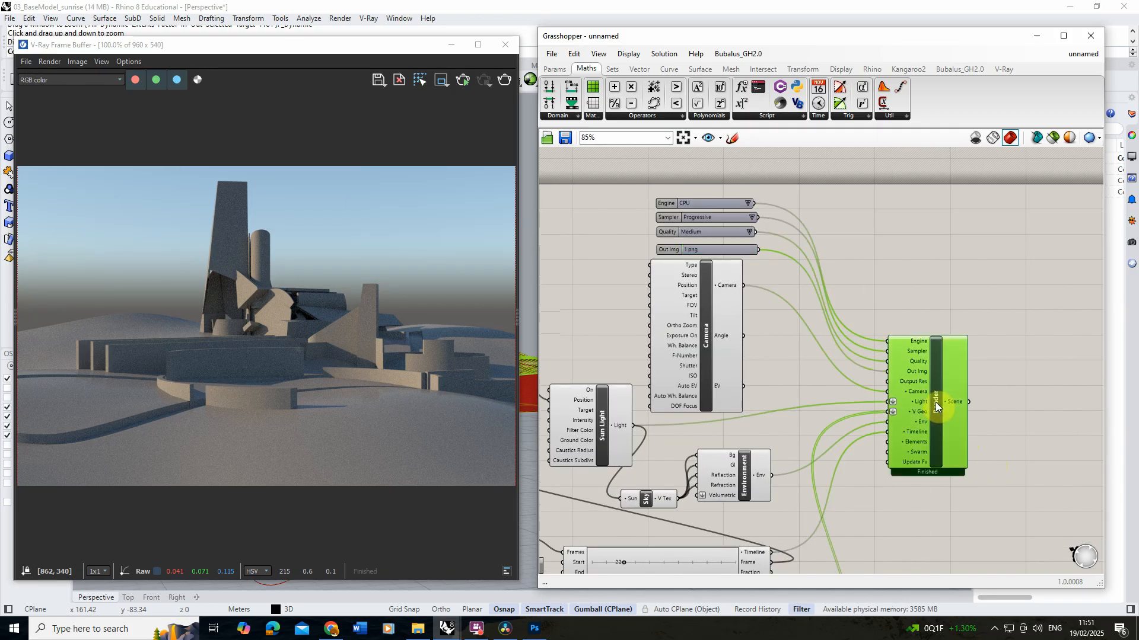
right_click(936, 401)
left_click(980, 507)
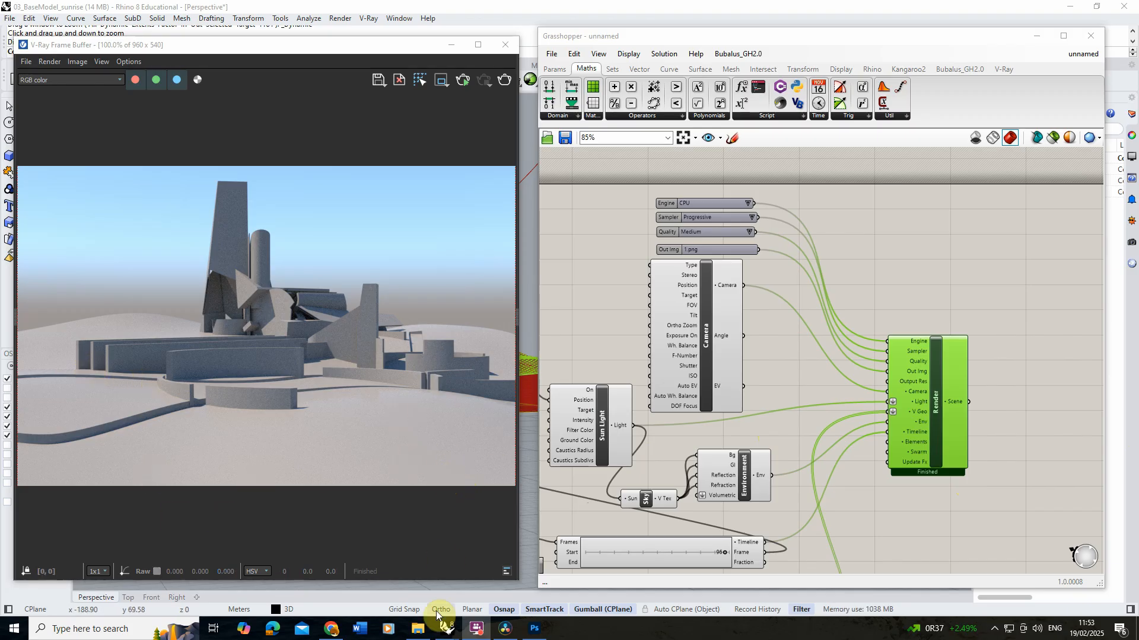
Switch to File Explorer and look through the rendered frames in the Sunrise folder.
left_click(418, 629)
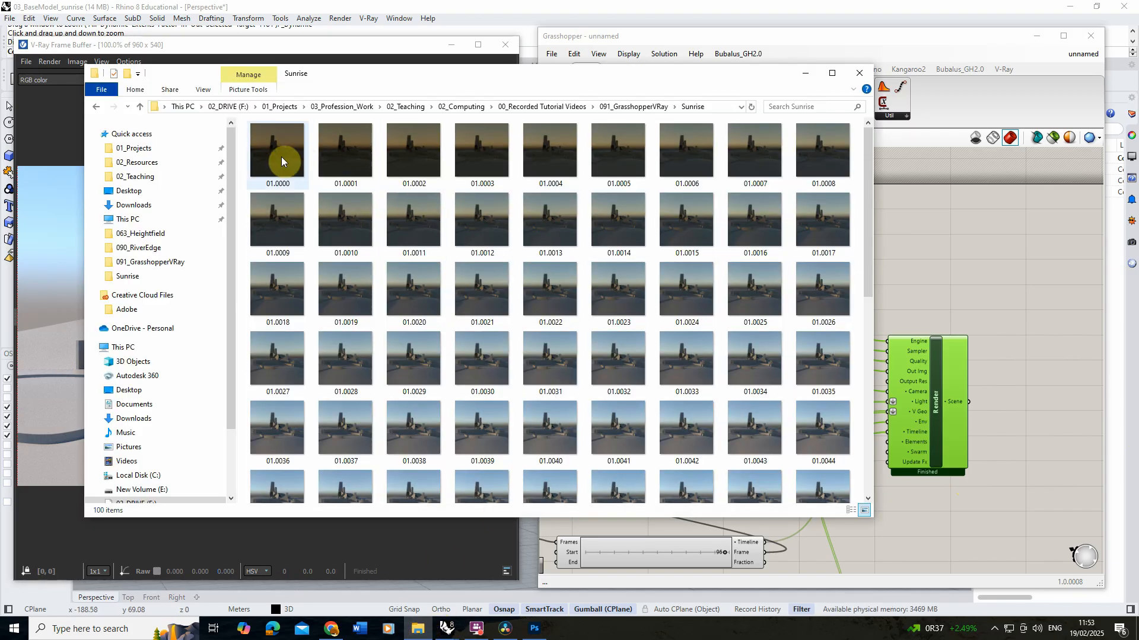
scroll(865, 153, "down", 1)
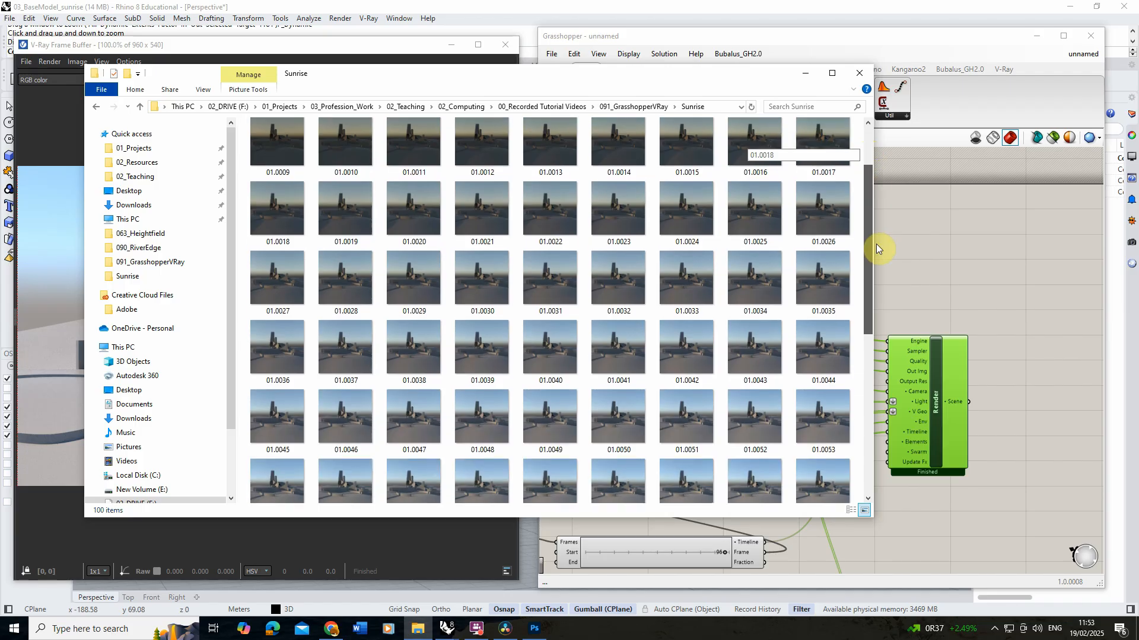
scroll(839, 406, "down", 5)
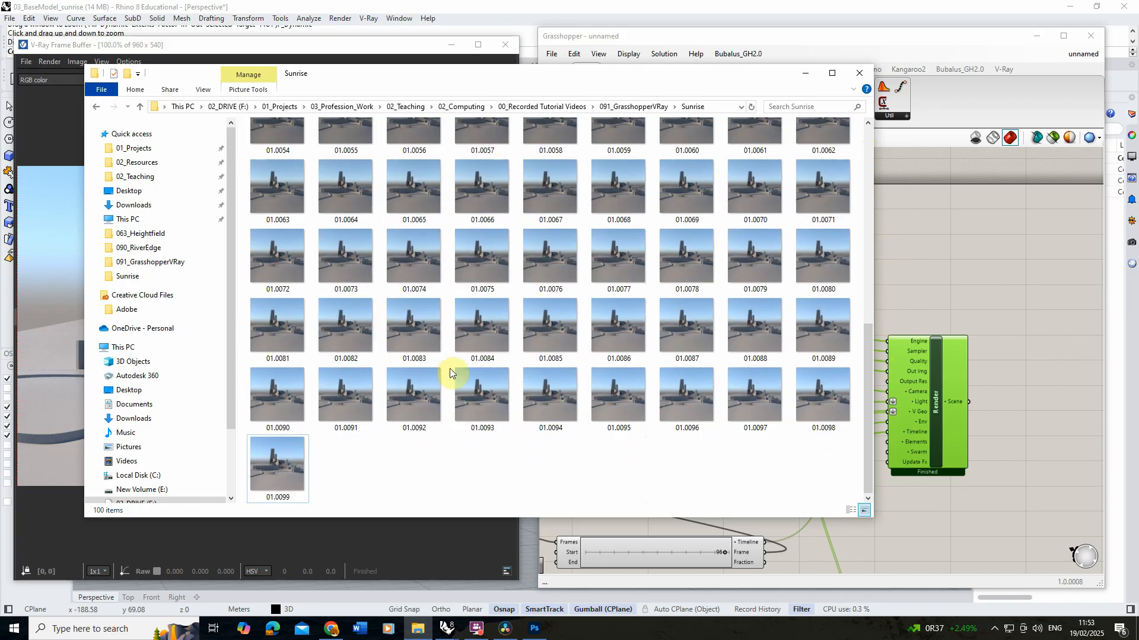
scroll(457, 365, "up", 6)
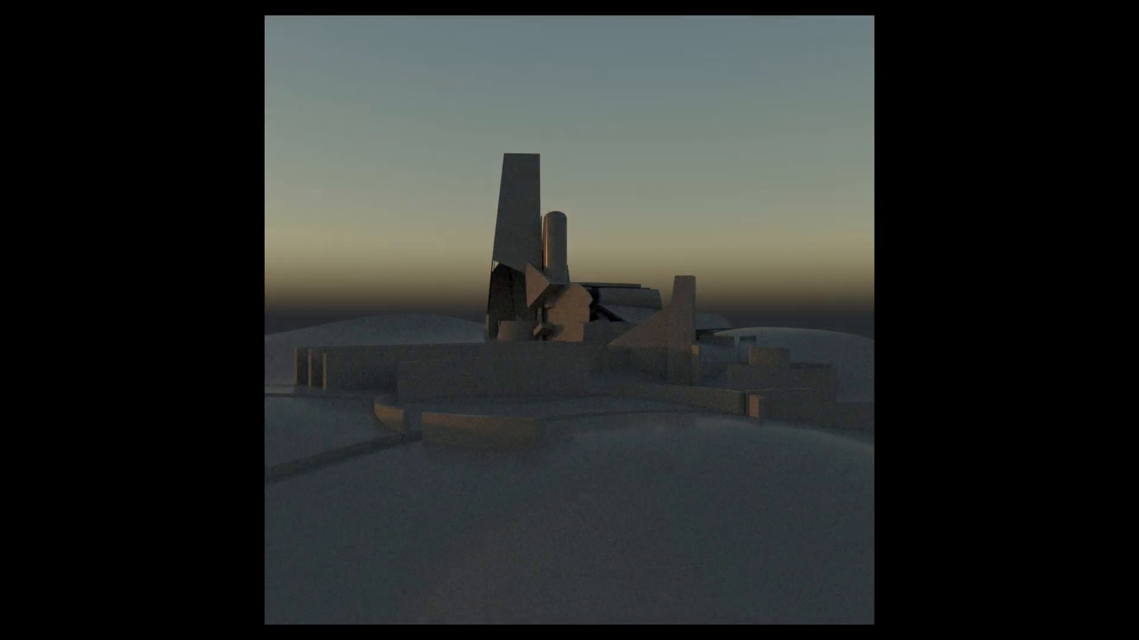